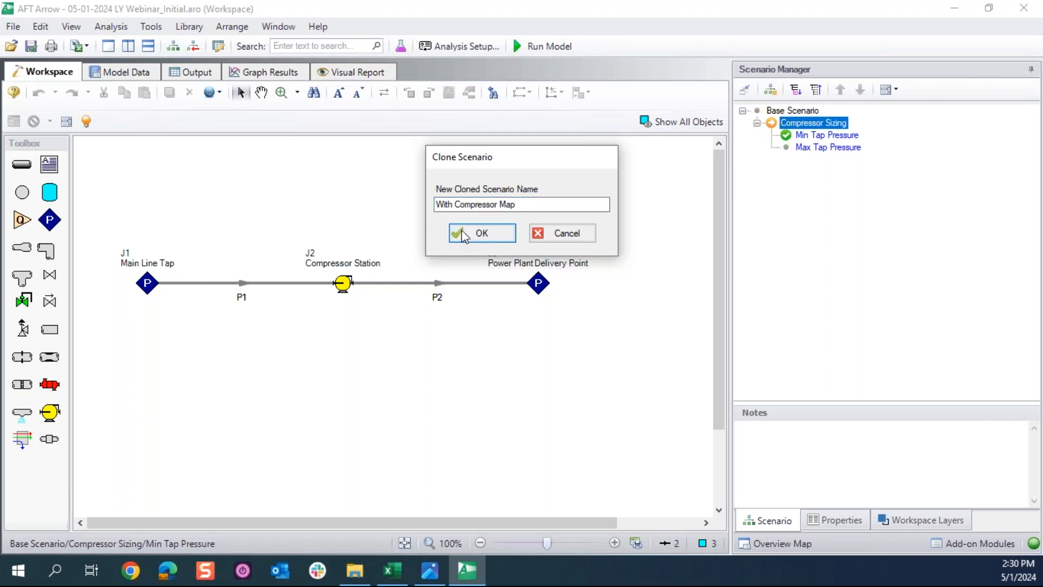
Step: Create the cloned scenario With Compressor Map and select it in the scenario tree
{"action": "key", "text": "Return"}
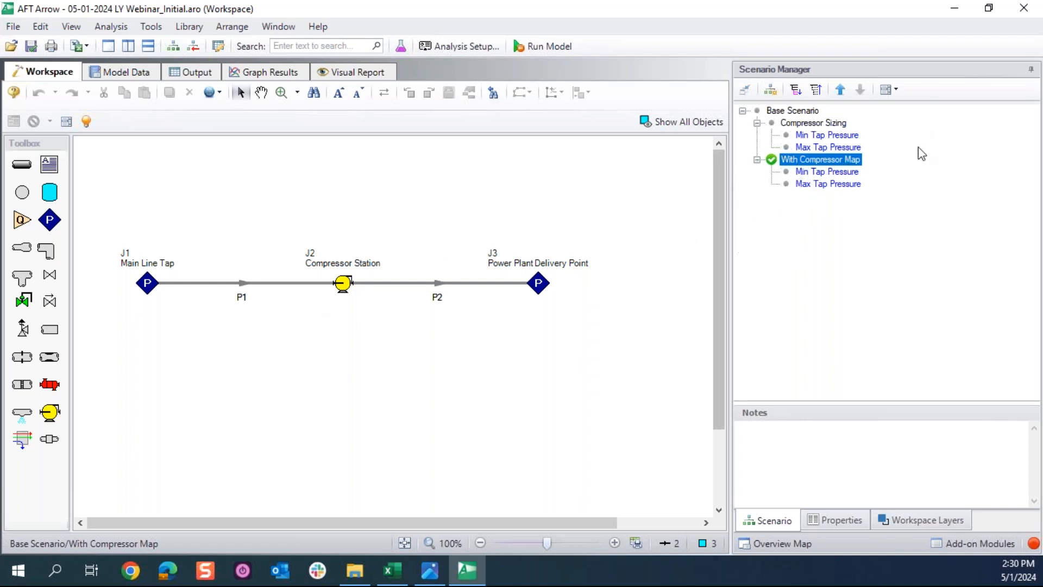
{"action": "left_click", "coordinate": [817, 173]}
{"action": "left_click", "coordinate": [819, 184]}
{"action": "left_click", "coordinate": [820, 161]}
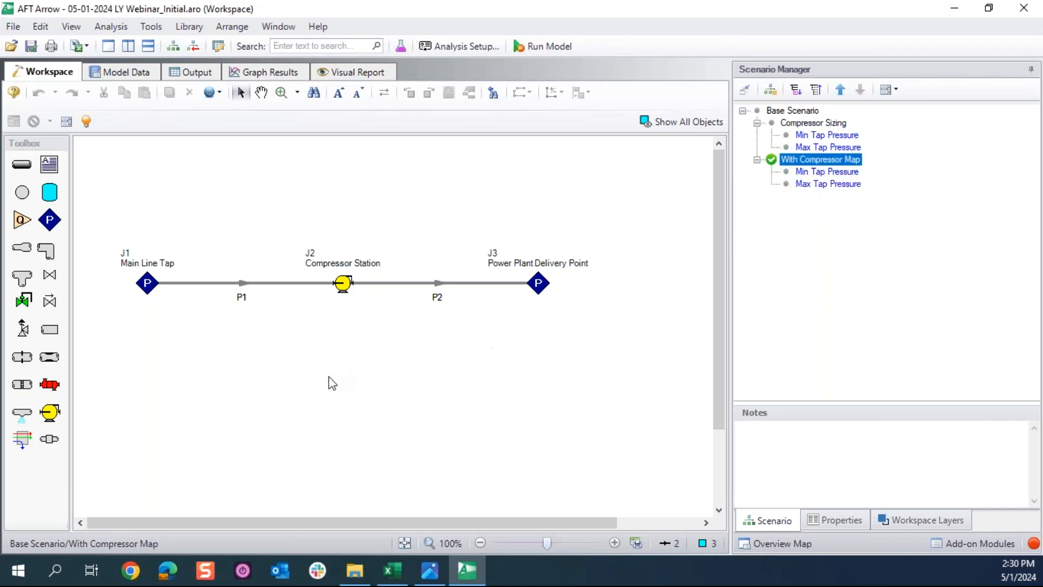
Step: Review the compressor performance chart image, then the 5000, 6000 and 7000 RPM tables on Excel's Curve Data sheet
{"action": "left_click", "coordinate": [426, 582]}
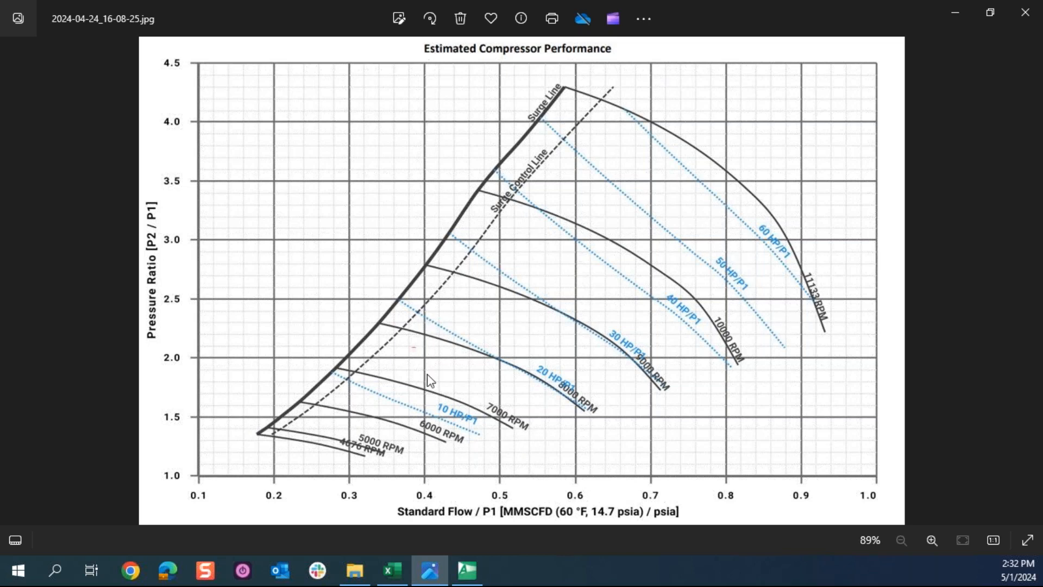
{"action": "left_click", "coordinate": [394, 580]}
{"action": "left_click", "coordinate": [91, 184]}
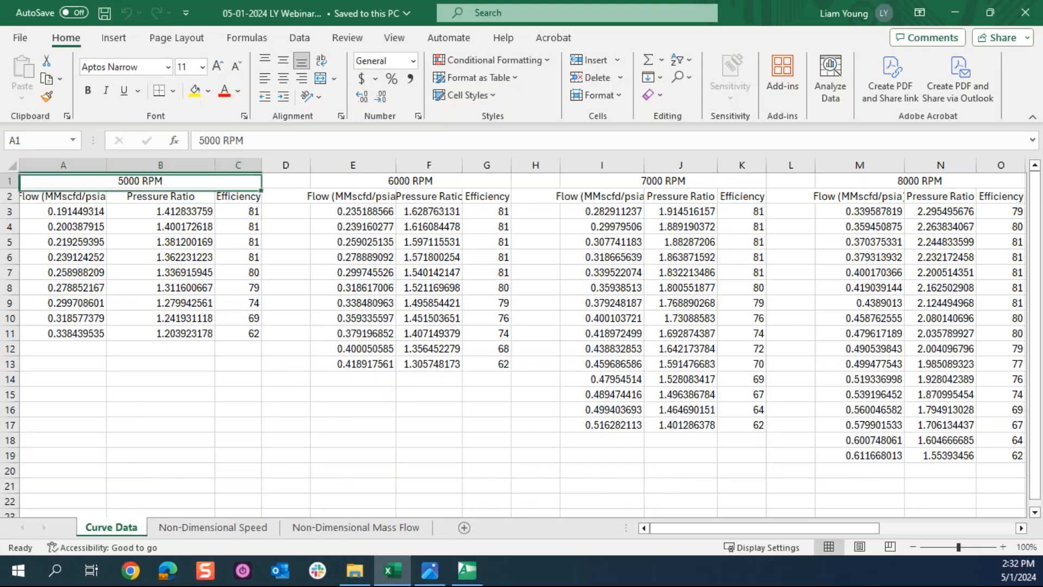
{"action": "left_click", "coordinate": [411, 185]}
{"action": "left_click", "coordinate": [693, 181]}
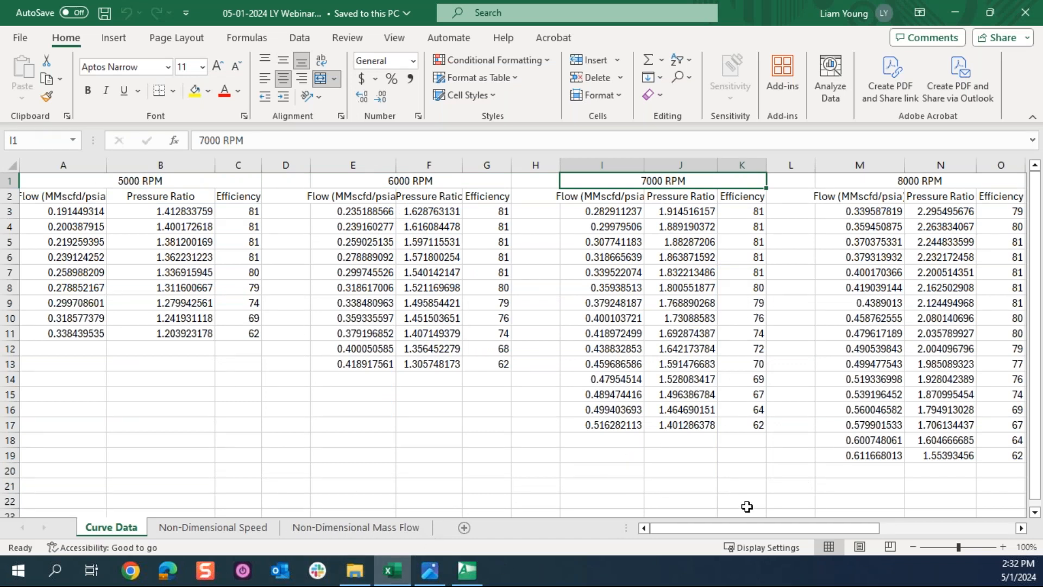
{"action": "left_click_drag", "start_coordinate": [761, 528], "coordinate": [10, 469]}
{"action": "left_click_drag", "start_coordinate": [750, 528], "coordinate": [647, 517]}
{"action": "left_click", "coordinate": [209, 181]}
{"action": "left_click", "coordinate": [355, 185]}
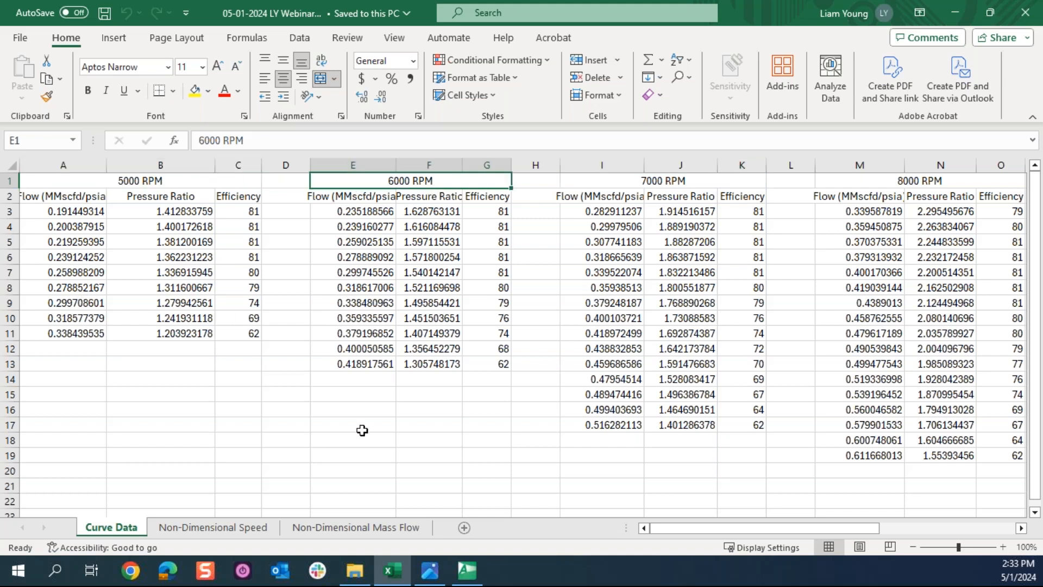
Step: Examine the RPM and inlet temperature values on the Non-Dimensional Speed sheet
{"action": "left_click", "coordinate": [243, 533]}
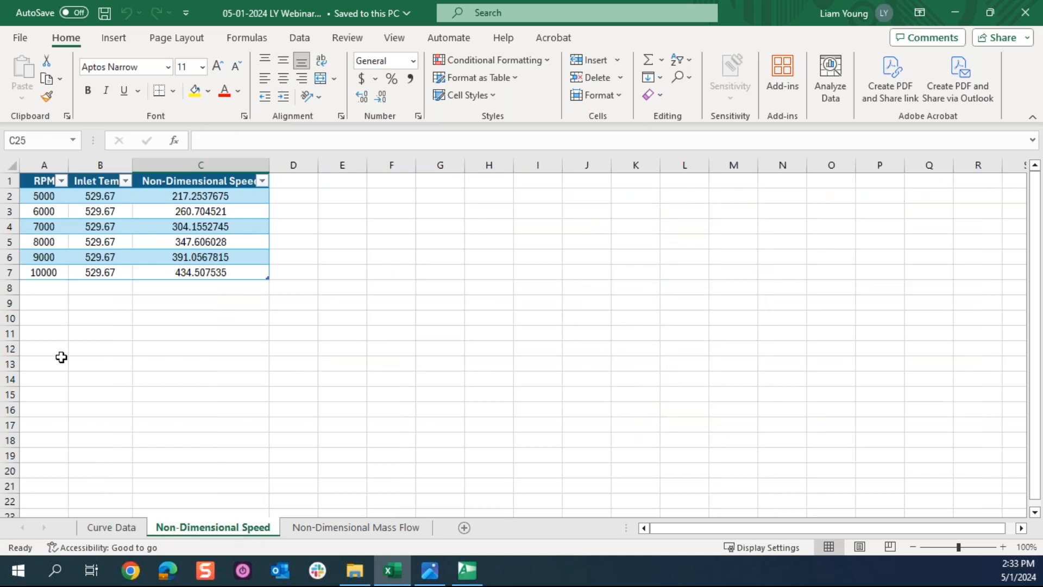
{"action": "left_click", "coordinate": [45, 200]}
{"action": "left_click_drag", "start_coordinate": [45, 199], "coordinate": [40, 271]}
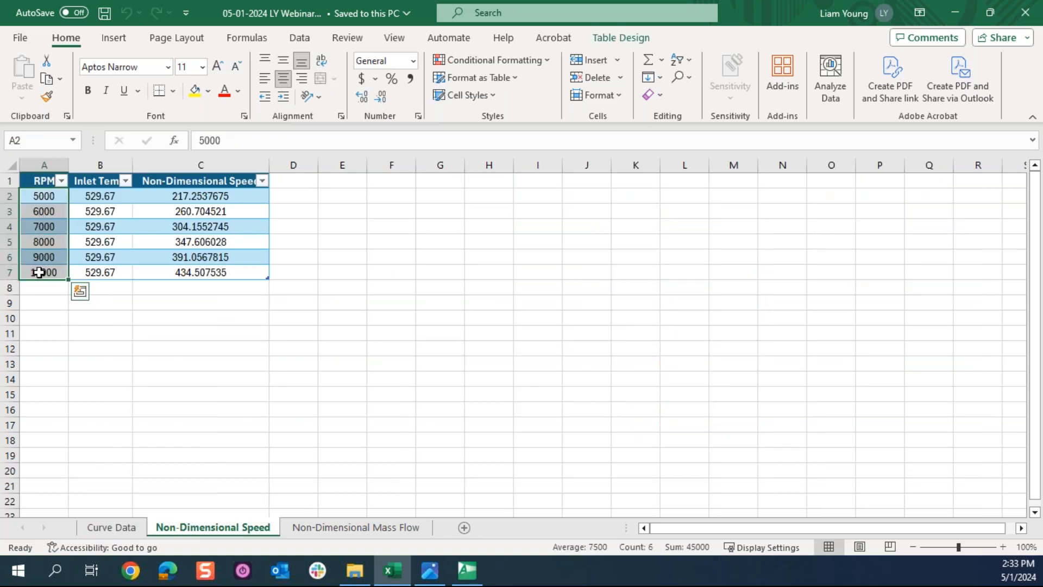
{"action": "left_click", "coordinate": [84, 347]}
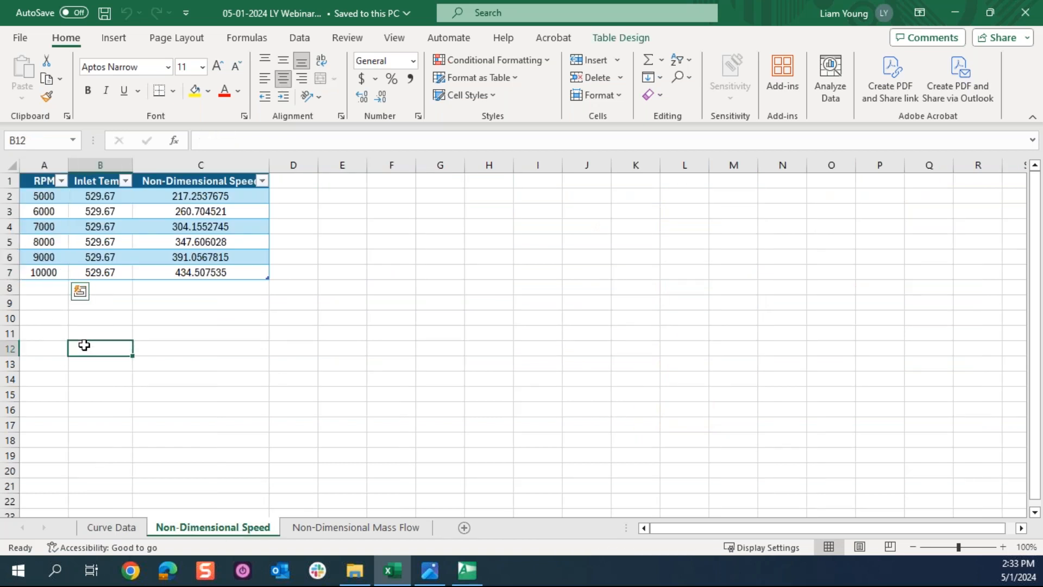
{"action": "left_click", "coordinate": [98, 196]}
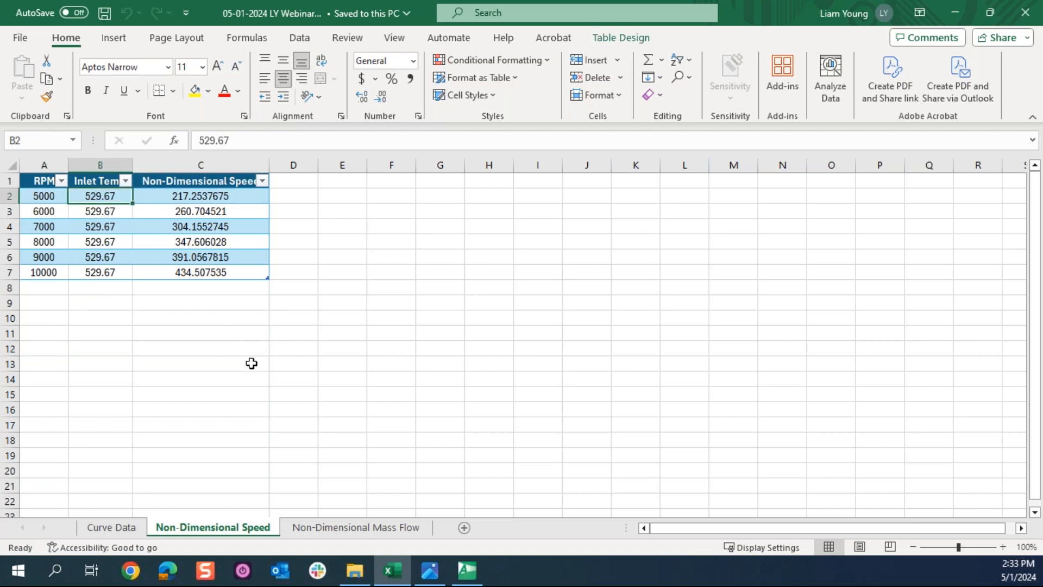
{"action": "left_click", "coordinate": [242, 379]}
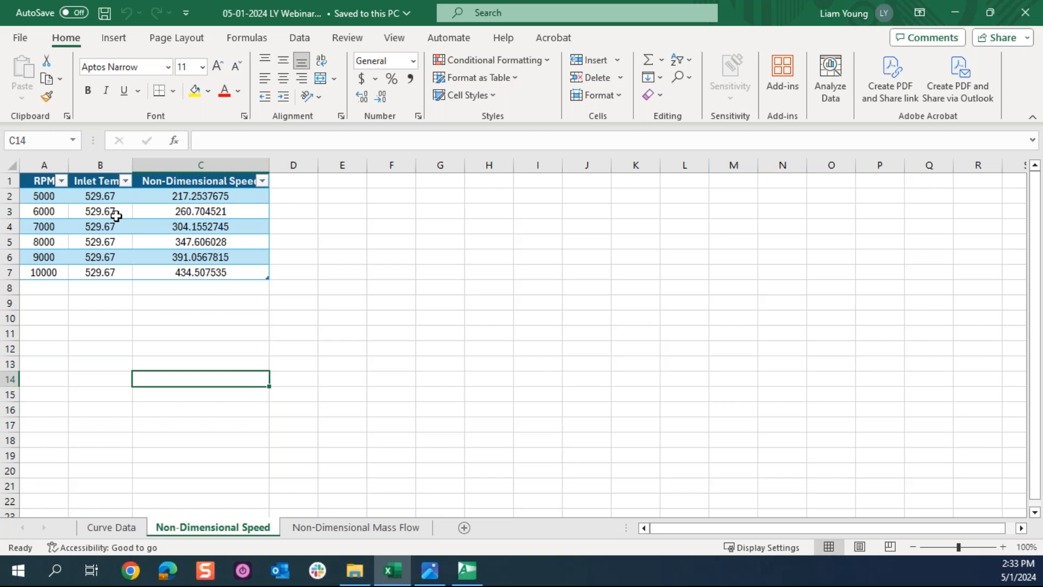
{"action": "left_click", "coordinate": [105, 200]}
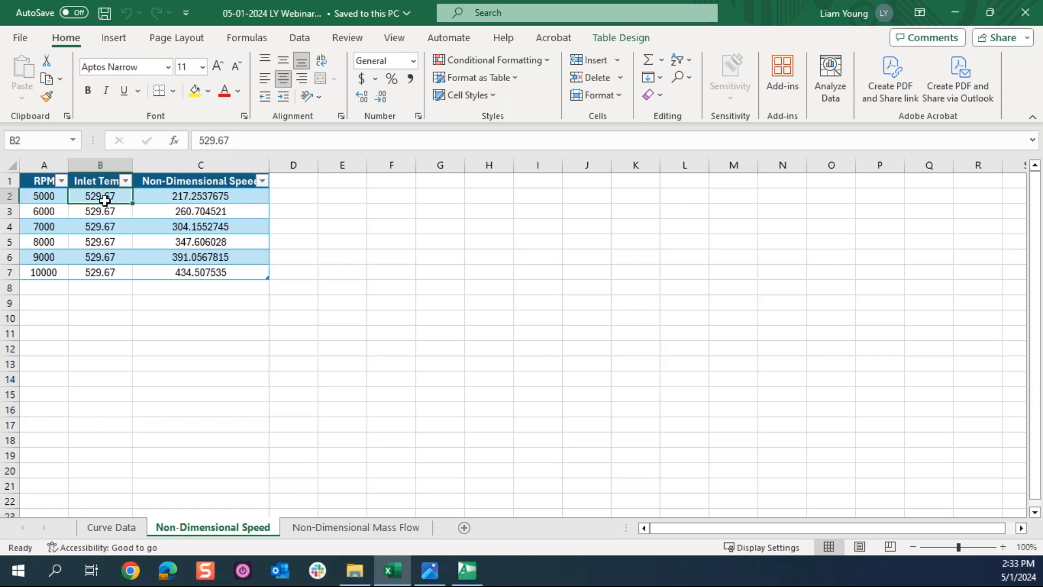
{"action": "left_click", "coordinate": [99, 211]}
{"action": "left_click", "coordinate": [96, 197]}
{"action": "left_click", "coordinate": [181, 337]}
{"action": "left_click", "coordinate": [102, 199]}
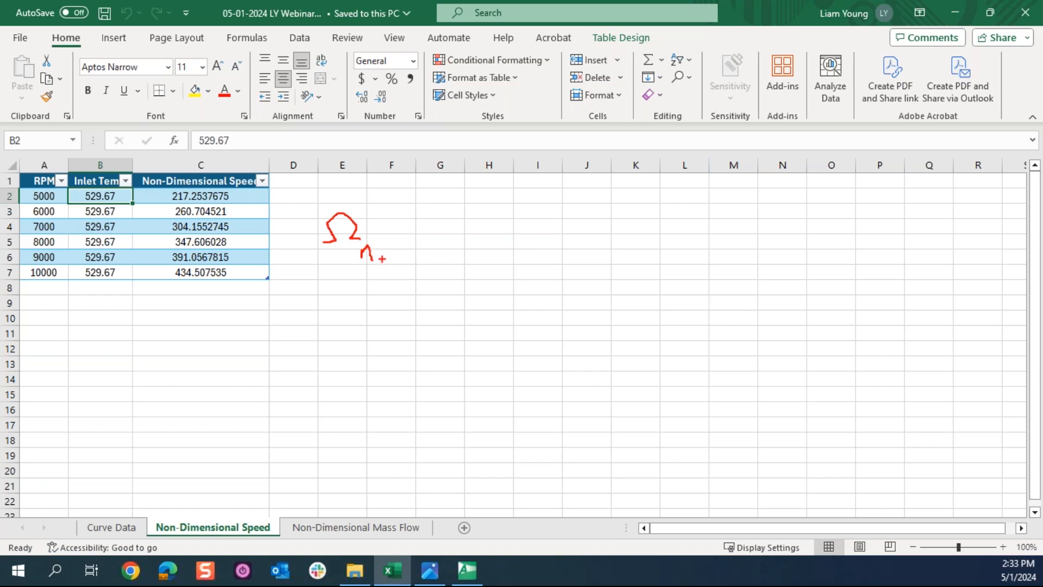
{"action": "left_click_drag", "start_coordinate": [396, 223], "coordinate": [416, 222]}
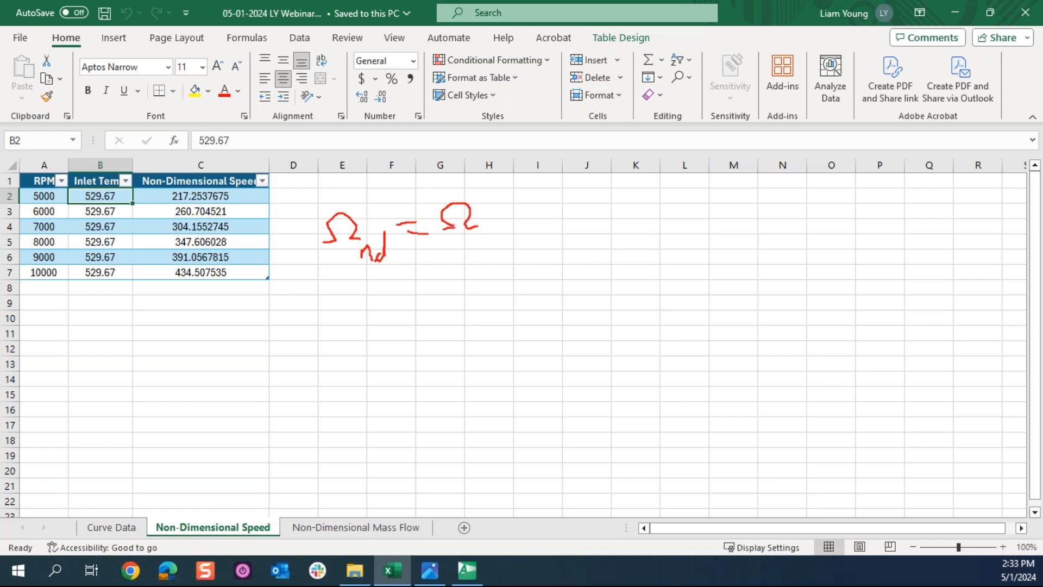
{"action": "left_click_drag", "start_coordinate": [427, 254], "coordinate": [500, 245]}
{"action": "left_click_drag", "start_coordinate": [424, 288], "coordinate": [444, 265]}
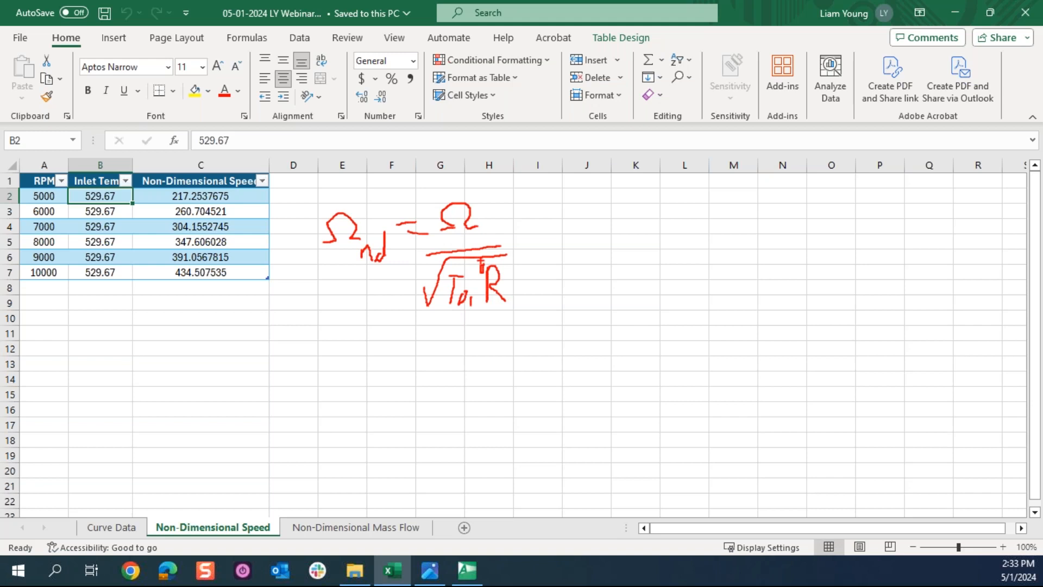
{"action": "left_click_drag", "start_coordinate": [503, 260], "coordinate": [523, 317]}
{"action": "key", "text": "Escape"}
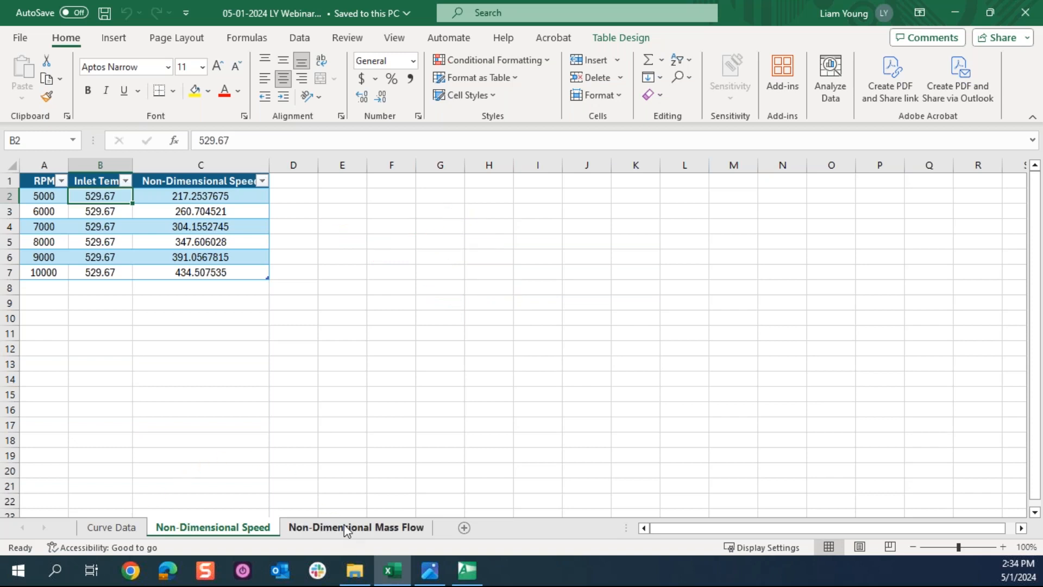
Step: Inspect the 5000 RPM flow formula on the Non-Dimensional Mass Flow sheet and compare it with the performance chart's flow axis
{"action": "left_click", "coordinate": [349, 527]}
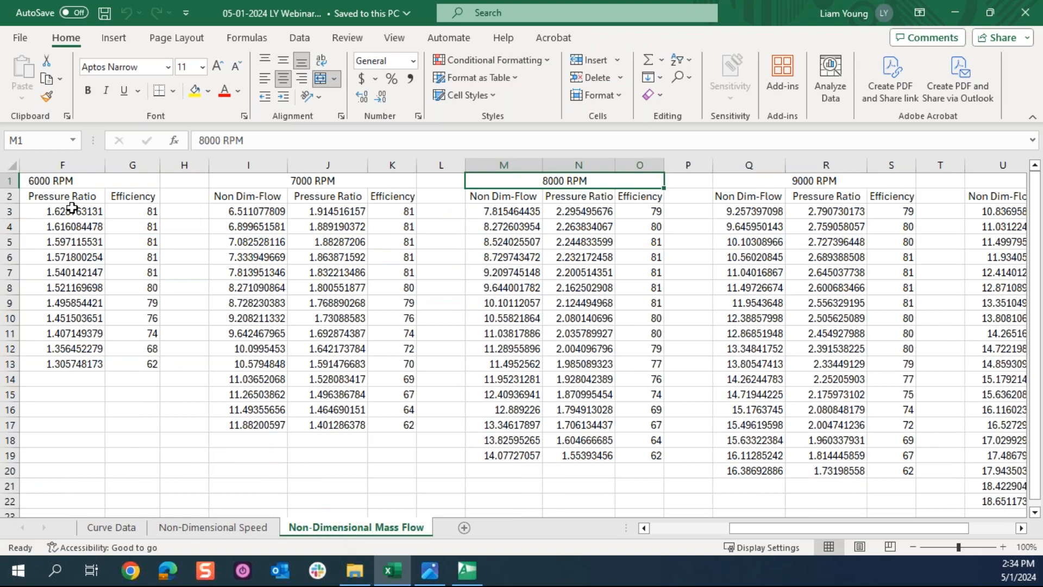
{"action": "left_click_drag", "start_coordinate": [805, 540], "coordinate": [411, 531]}
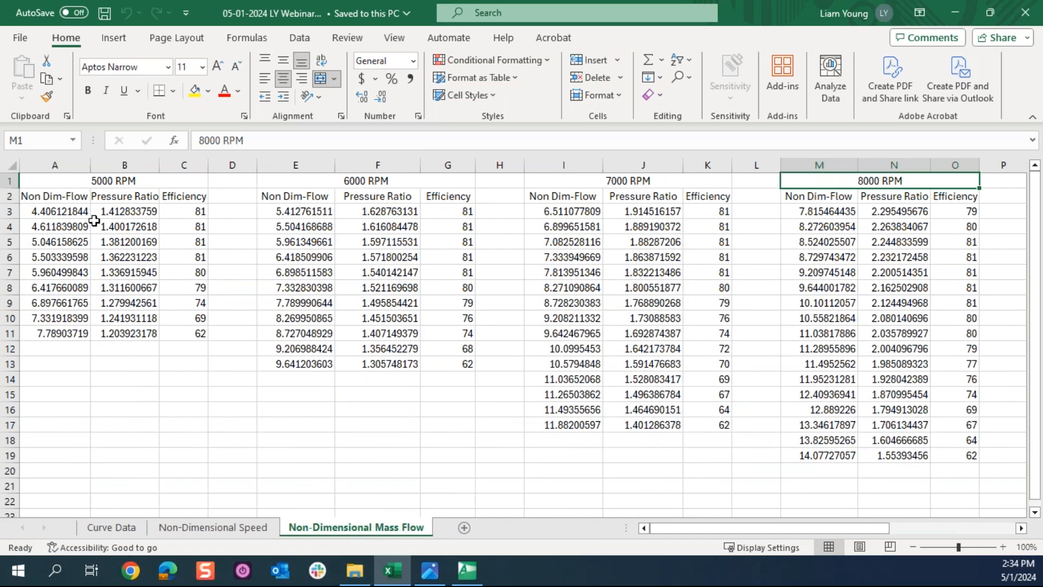
{"action": "left_click", "coordinate": [64, 225]}
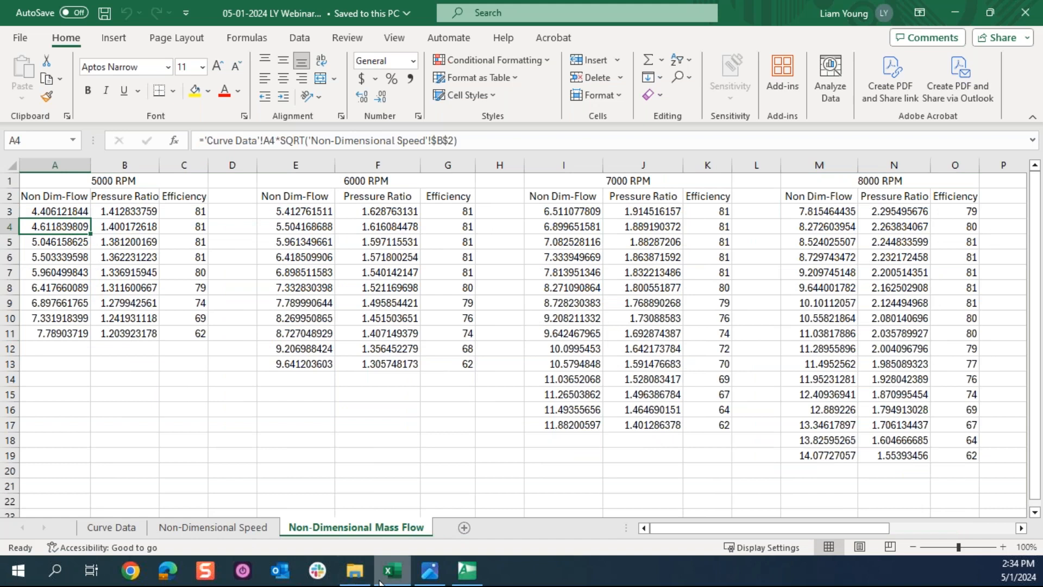
{"action": "left_click", "coordinate": [429, 570]}
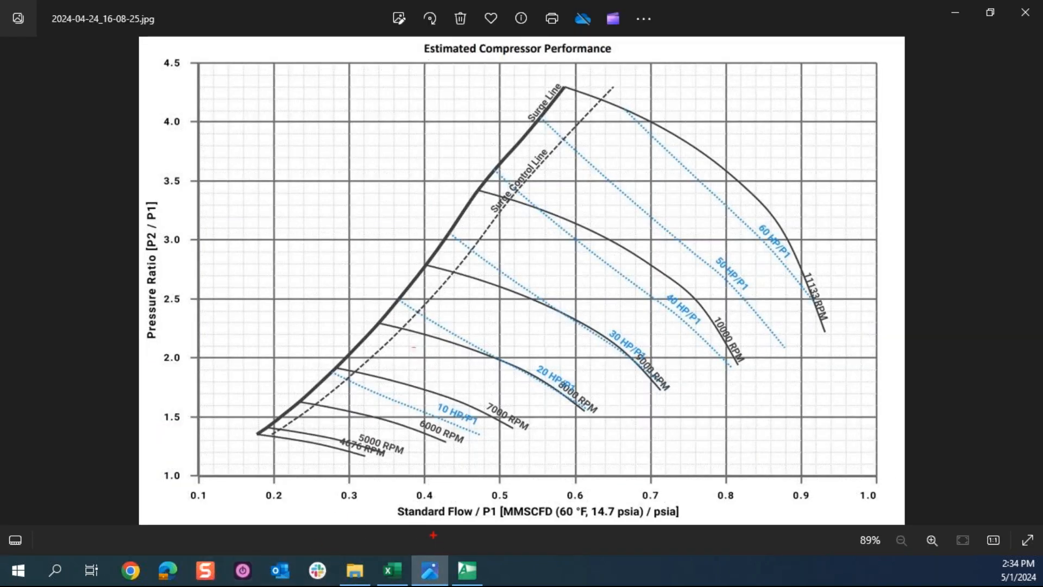
{"action": "left_click_drag", "start_coordinate": [402, 521], "coordinate": [488, 519]}
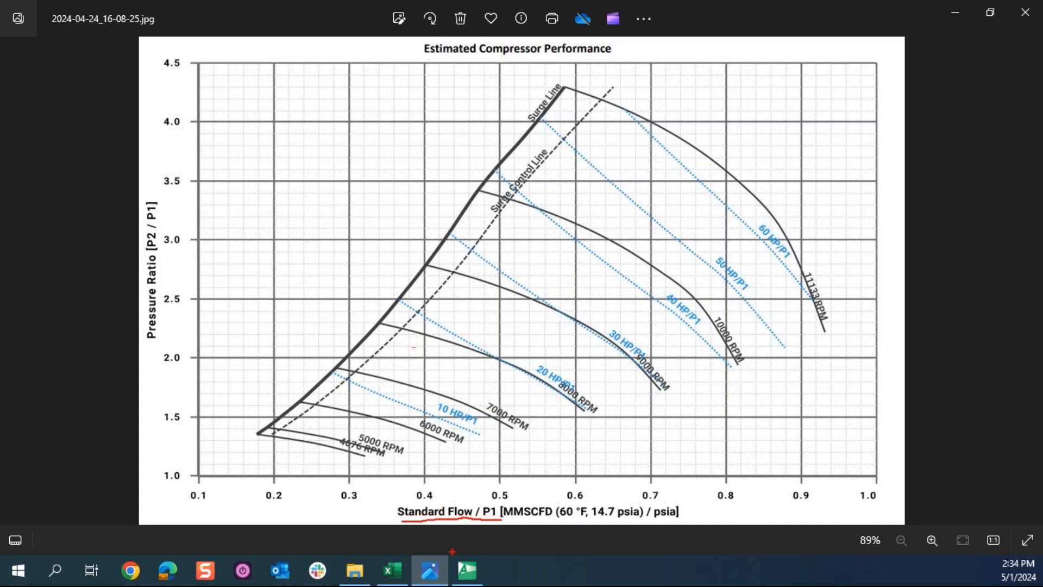
{"action": "left_click", "coordinate": [467, 570]}
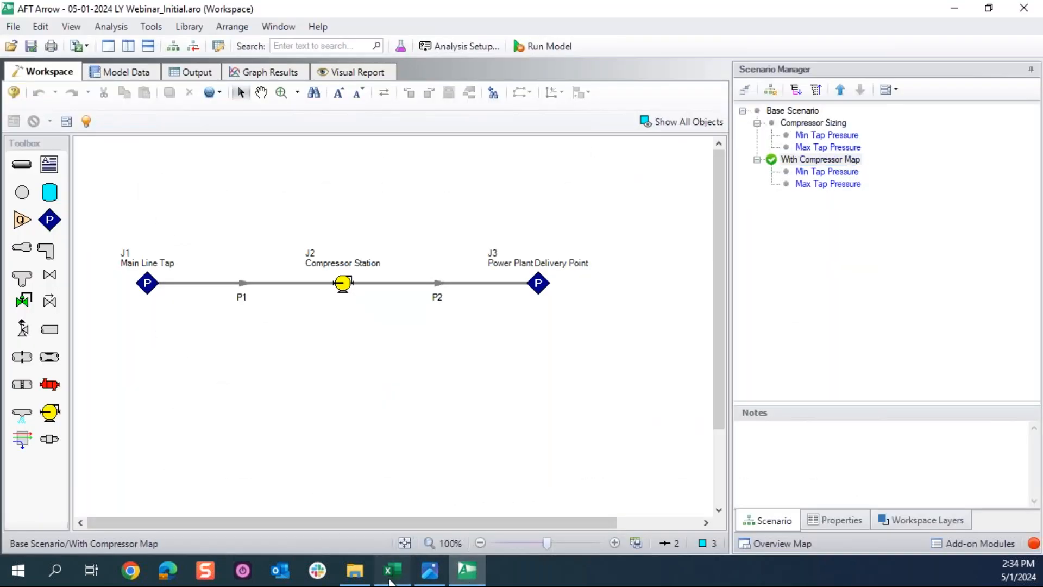
{"action": "left_click", "coordinate": [391, 570]}
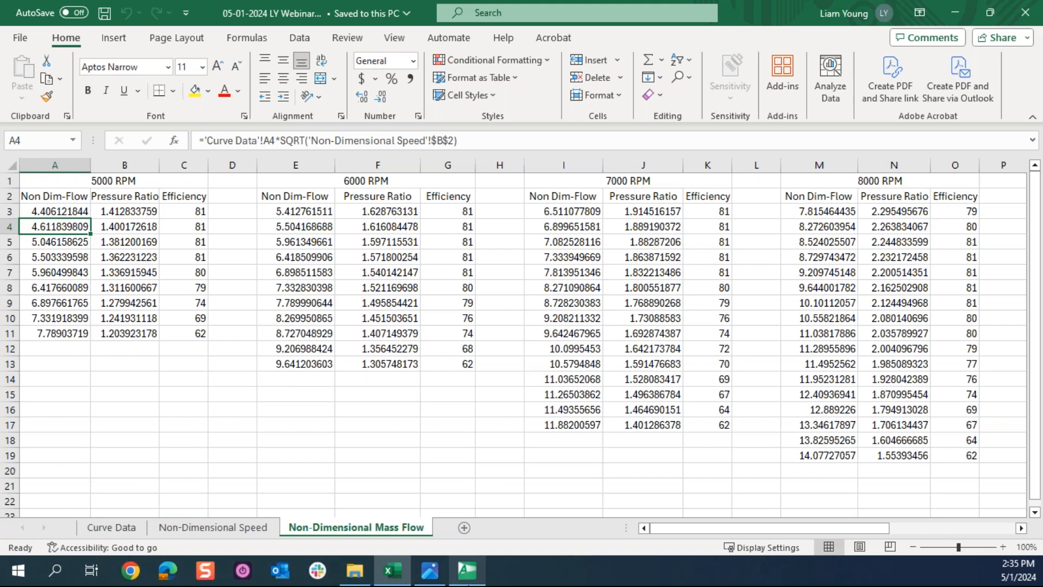
Step: Switch to AFT Arrow, set the Compressor Station junction's model to Compressor Map and open its curve data for entry
{"action": "left_click", "coordinate": [467, 570]}
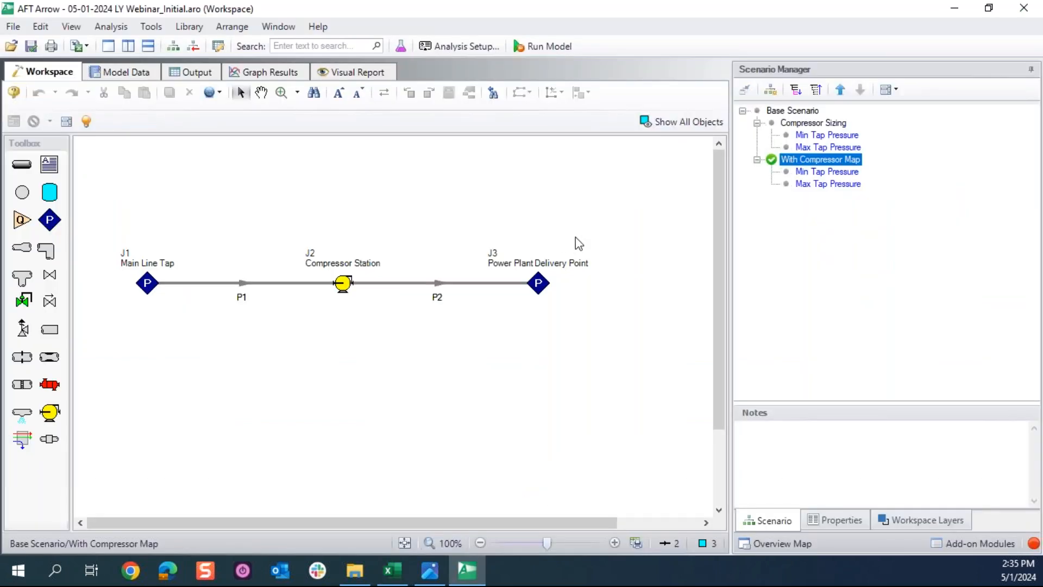
{"action": "left_click", "coordinate": [343, 285]}
{"action": "double_click", "coordinate": [332, 293]}
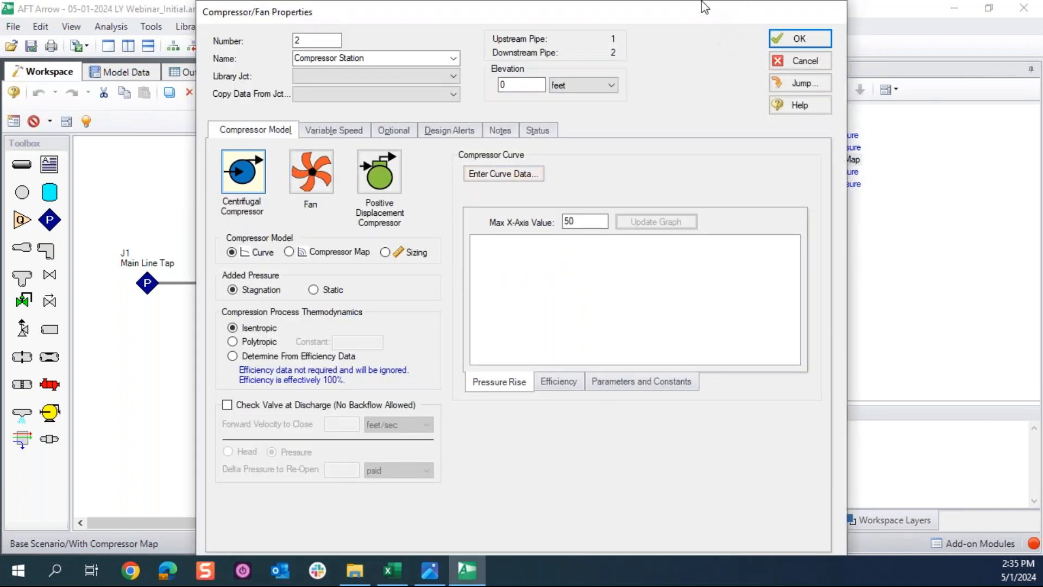
{"action": "left_click", "coordinate": [289, 252]}
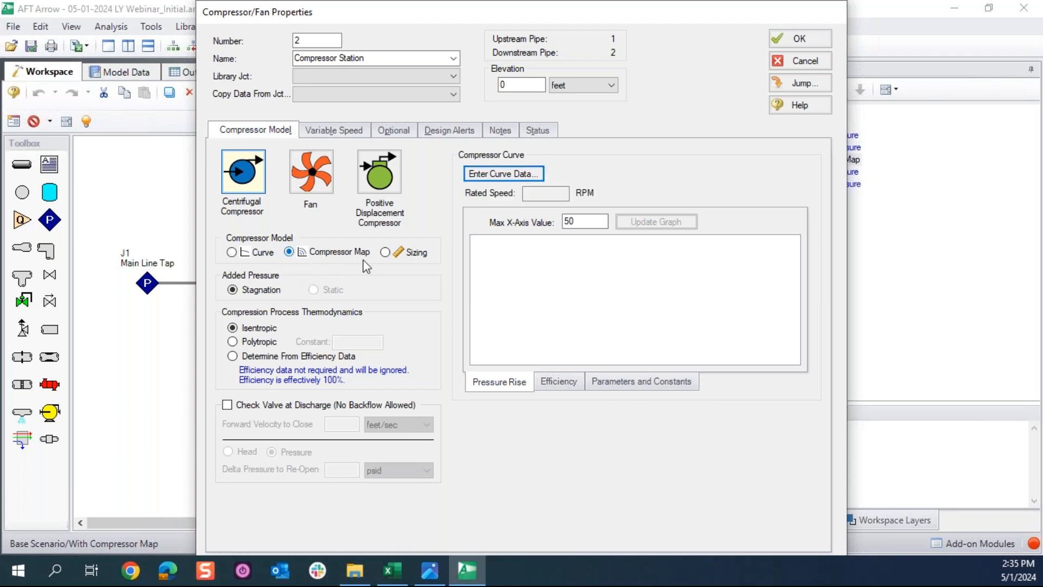
{"action": "left_click", "coordinate": [496, 174]}
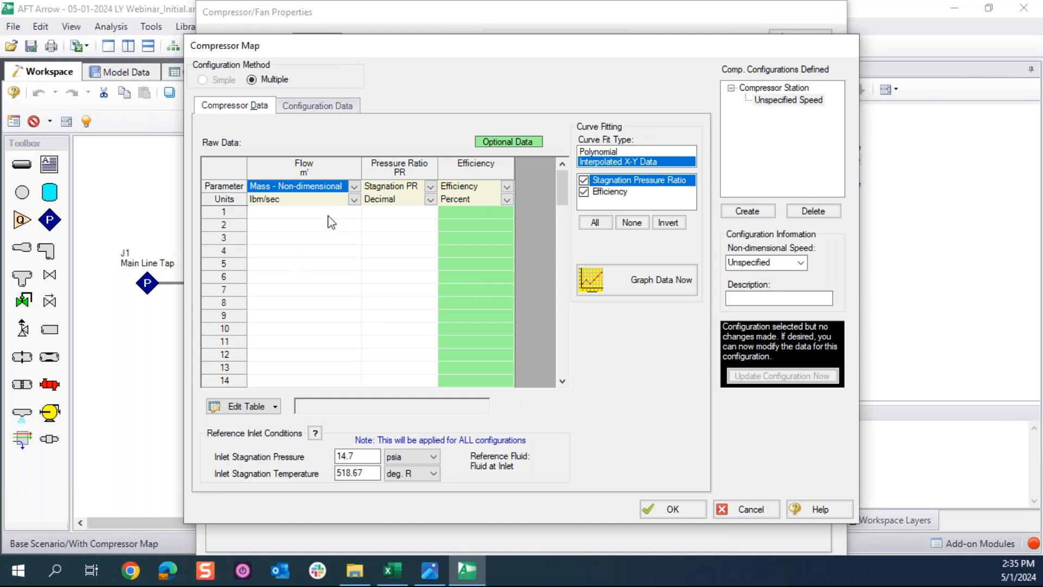
Step: Set the compressor map's flow parameter to Mass - Non-dimensional with units of MMscfd
{"action": "left_click", "coordinate": [355, 186]}
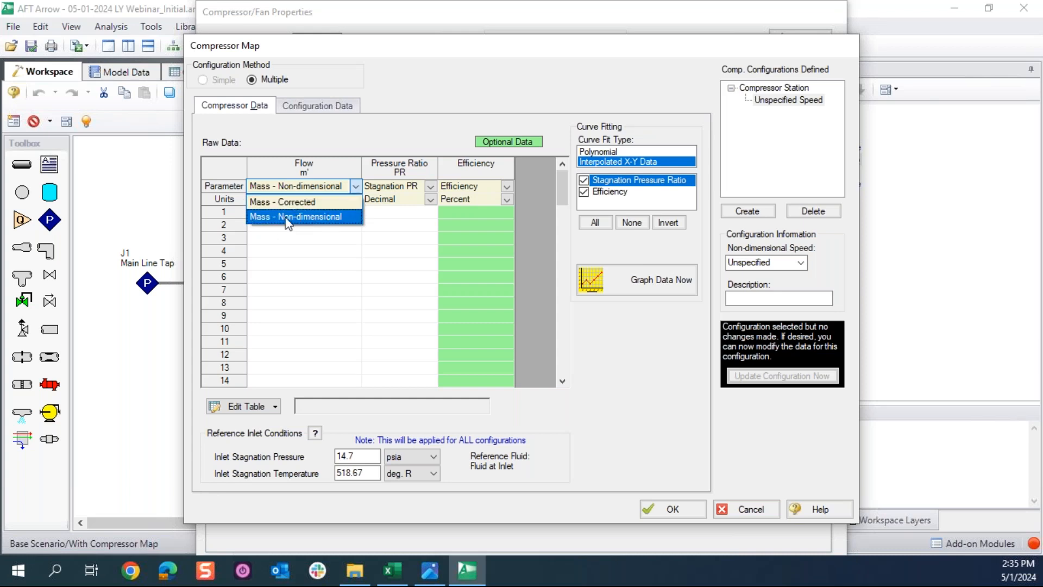
{"action": "left_click", "coordinate": [342, 216]}
{"action": "left_click", "coordinate": [264, 202]}
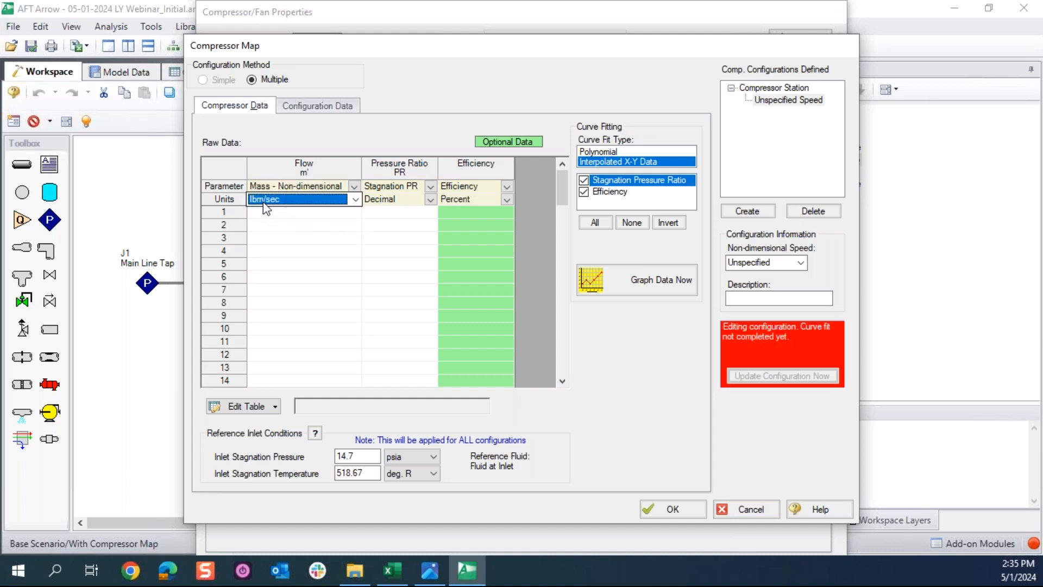
{"action": "left_click", "coordinate": [356, 200]}
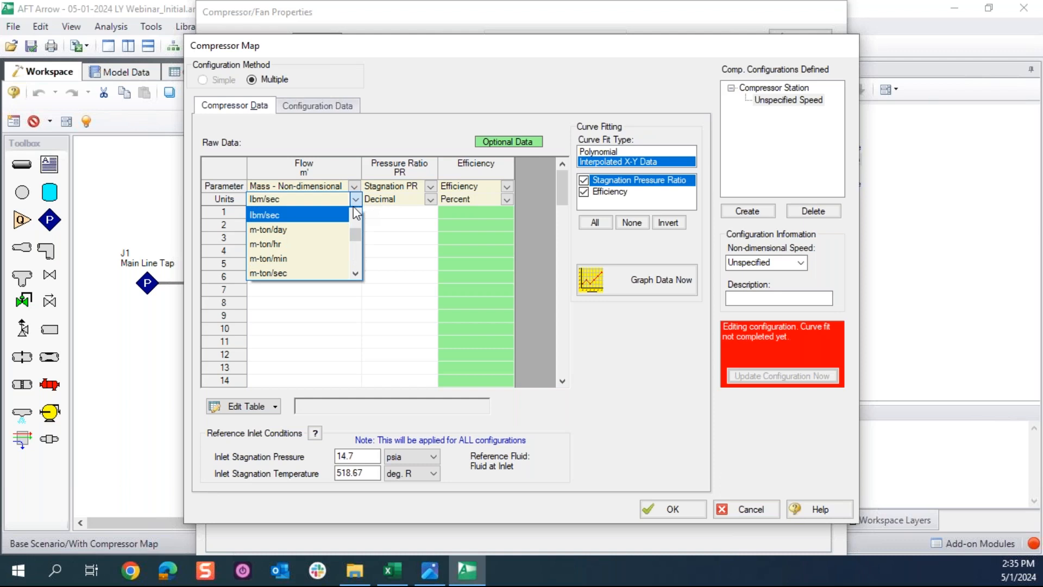
{"action": "scroll", "coordinate": [291, 252], "scroll_direction": "down", "scroll_amount": 2}
{"action": "scroll", "coordinate": [288, 255], "scroll_direction": "down", "scroll_amount": 3}
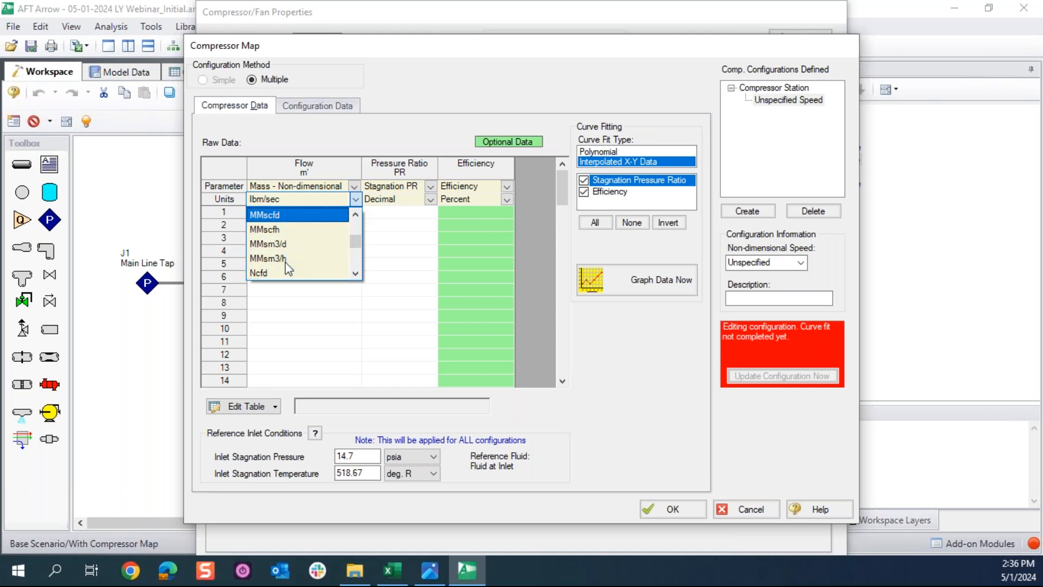
{"action": "scroll", "coordinate": [277, 264], "scroll_direction": "up", "scroll_amount": 1}
{"action": "left_click", "coordinate": [274, 260]}
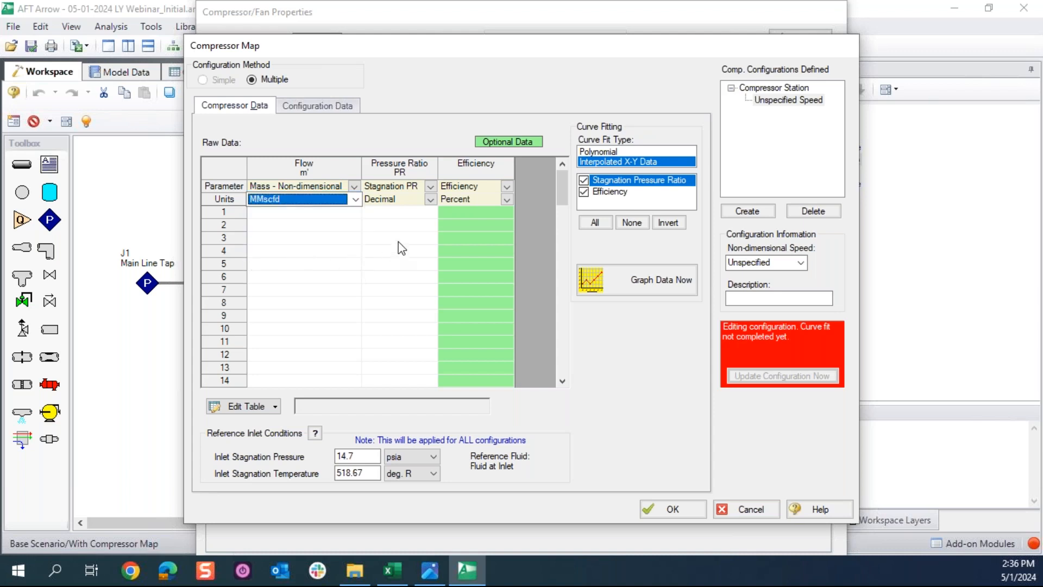
Step: Set the compressor map's pressure ratio parameter to Stagnation PR with units of Decimal
{"action": "left_click", "coordinate": [429, 186]}
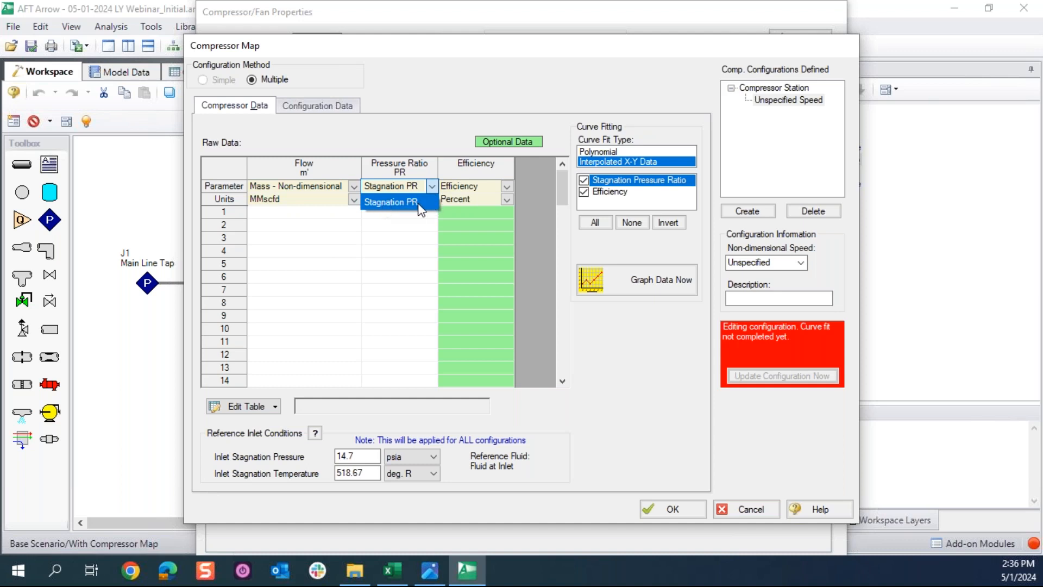
{"action": "left_click", "coordinate": [432, 186]}
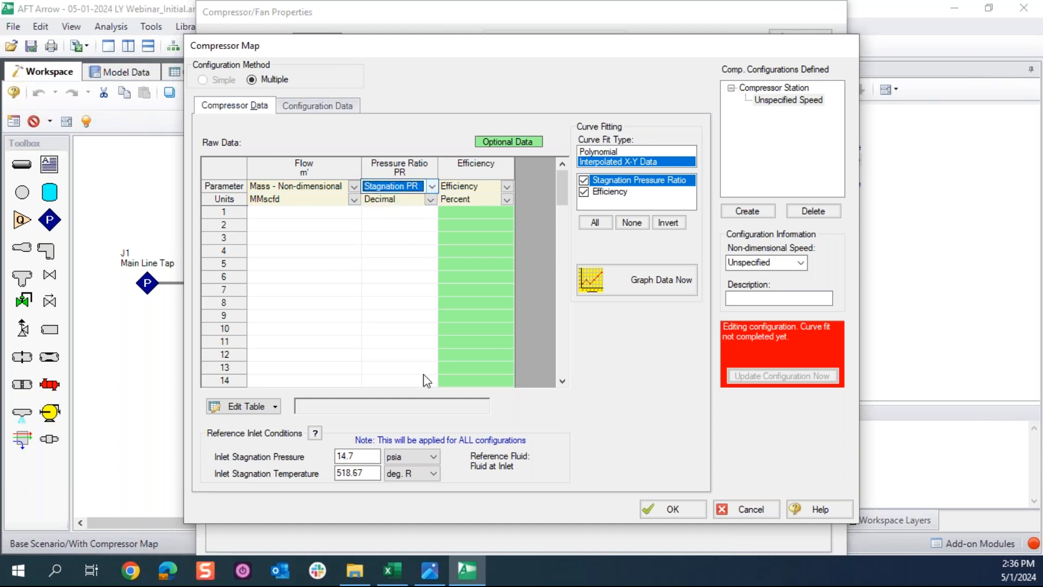
{"action": "left_click", "coordinate": [422, 203]}
{"action": "left_click", "coordinate": [432, 200]}
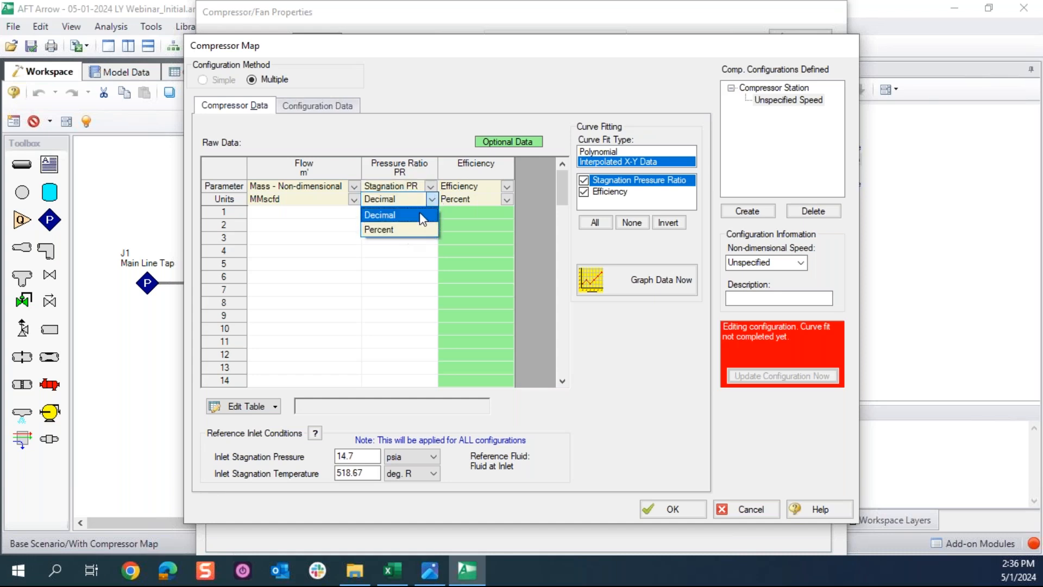
{"action": "left_click", "coordinate": [396, 216]}
Step: Compare the compressor map's parameters with the performance chart's axes and the Non-Dimensional Mass Flow sheet in Excel
{"action": "left_click", "coordinate": [444, 577]}
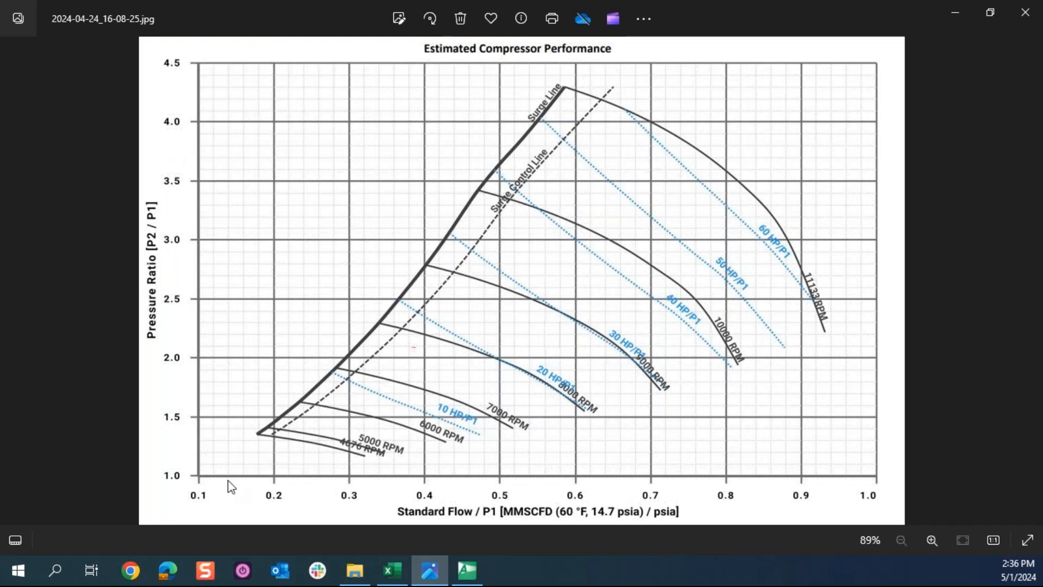
{"action": "left_click", "coordinate": [467, 570]}
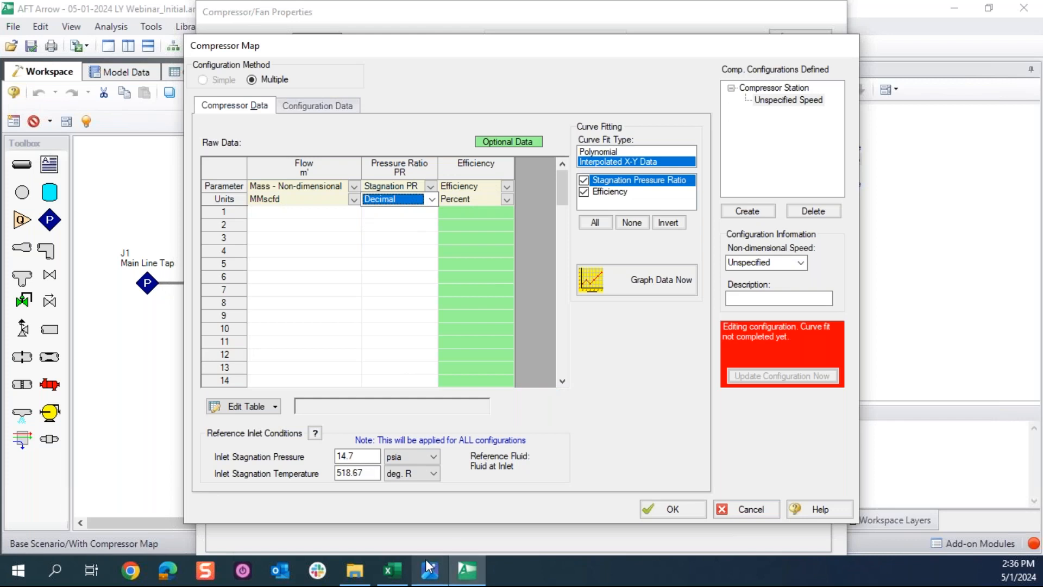
{"action": "left_click", "coordinate": [392, 570]}
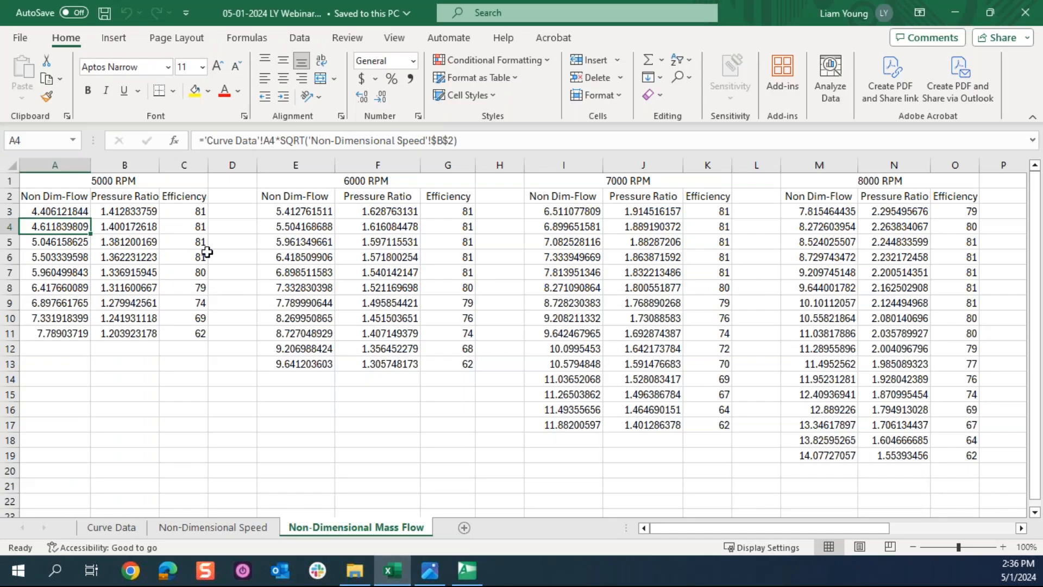
{"action": "left_click", "coordinate": [431, 575]}
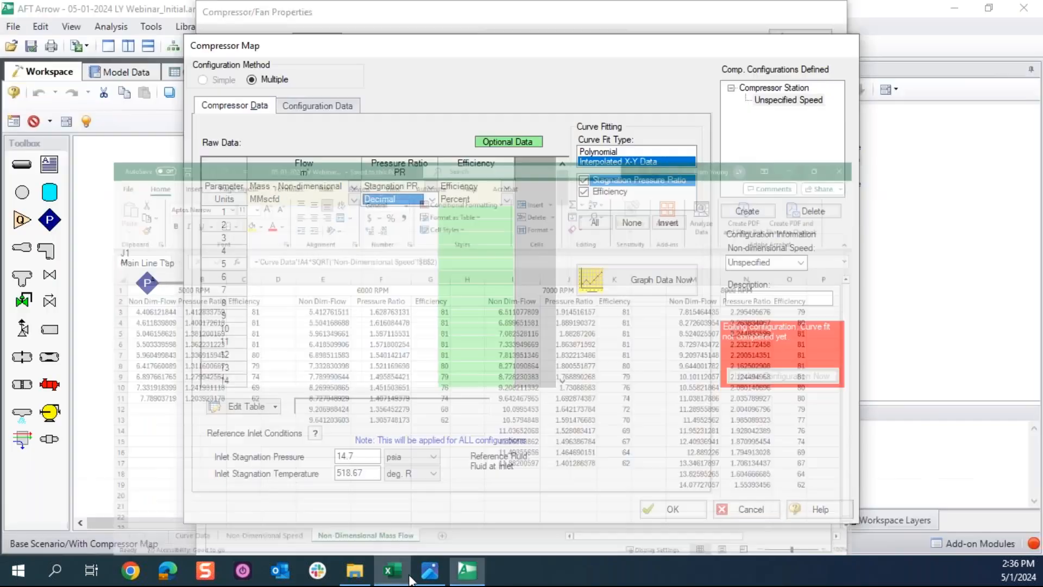
{"action": "left_click", "coordinate": [435, 577]}
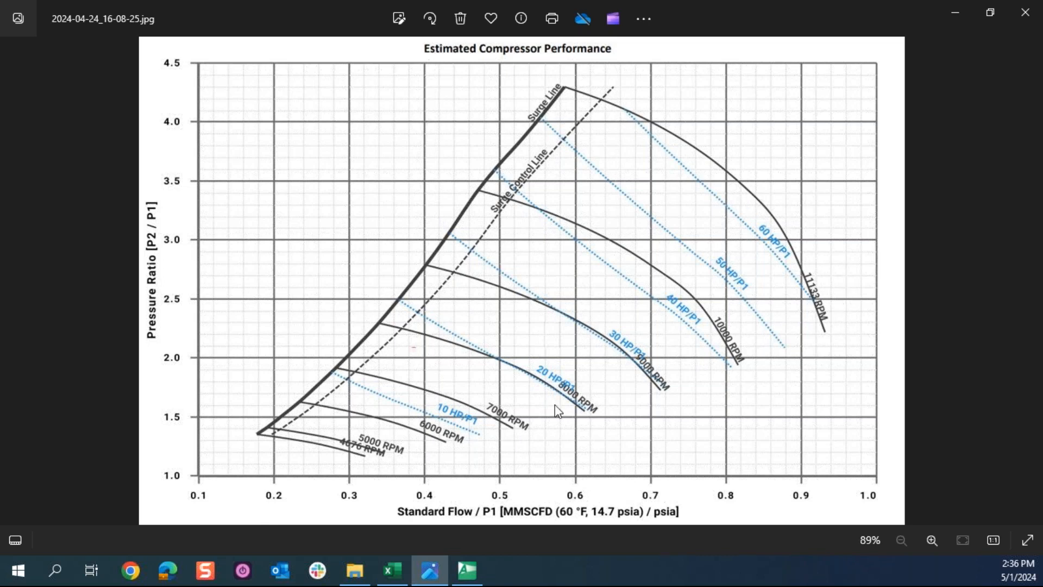
{"action": "left_click", "coordinate": [438, 575]}
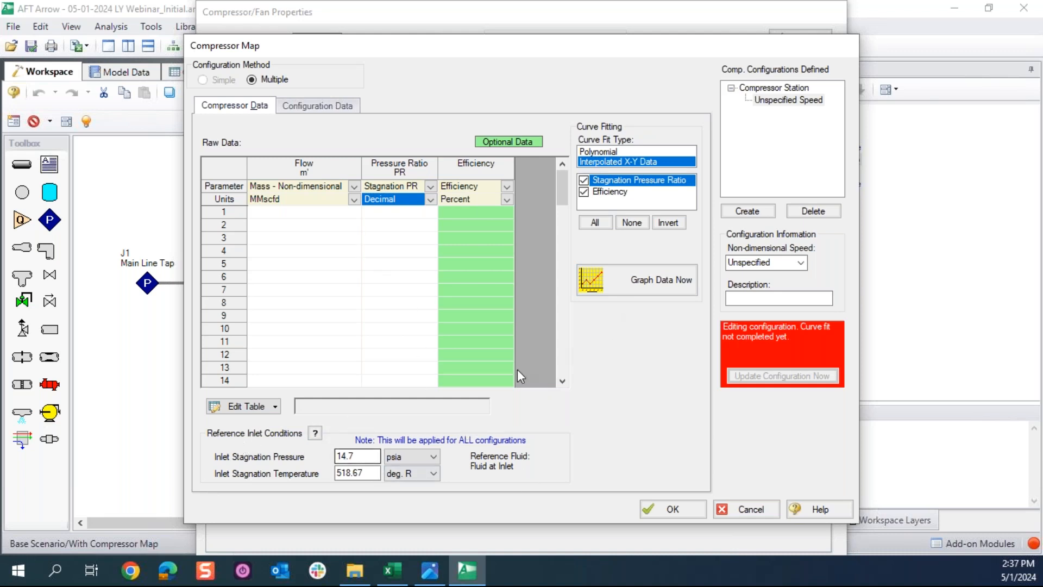
Step: Set the reference inlet stagnation pressure to 500 psia and the inlet stagnation temperature to 529.7 deg. R
{"action": "double_click", "coordinate": [365, 457]}
{"action": "type", "text": "500"}
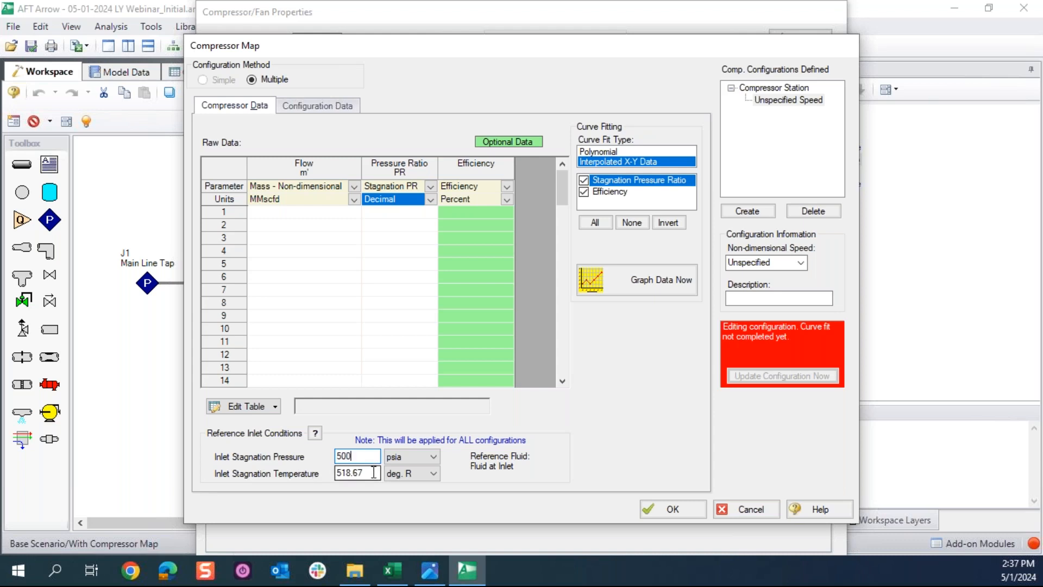
{"action": "left_click_drag", "start_coordinate": [374, 472], "coordinate": [343, 478]}
{"action": "type", "text": "29"}
{"action": "key", "text": "Tab"}
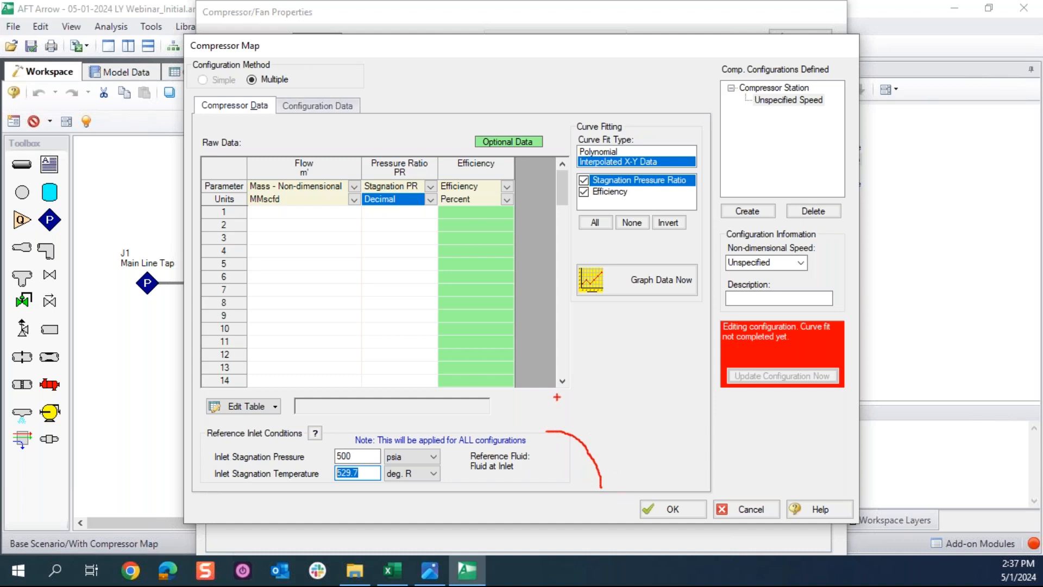
{"action": "mouse_move", "coordinate": [572, 401]}
{"action": "left_mouse_down"}
{"action": "mouse_move", "coordinate": [608, 421]}
{"action": "mouse_move", "coordinate": [631, 476]}
{"action": "left_mouse_up"}
{"action": "mouse_move", "coordinate": [569, 372]}
{"action": "left_mouse_down"}
{"action": "mouse_move", "coordinate": [647, 411]}
{"action": "mouse_move", "coordinate": [665, 456]}
{"action": "left_mouse_up"}
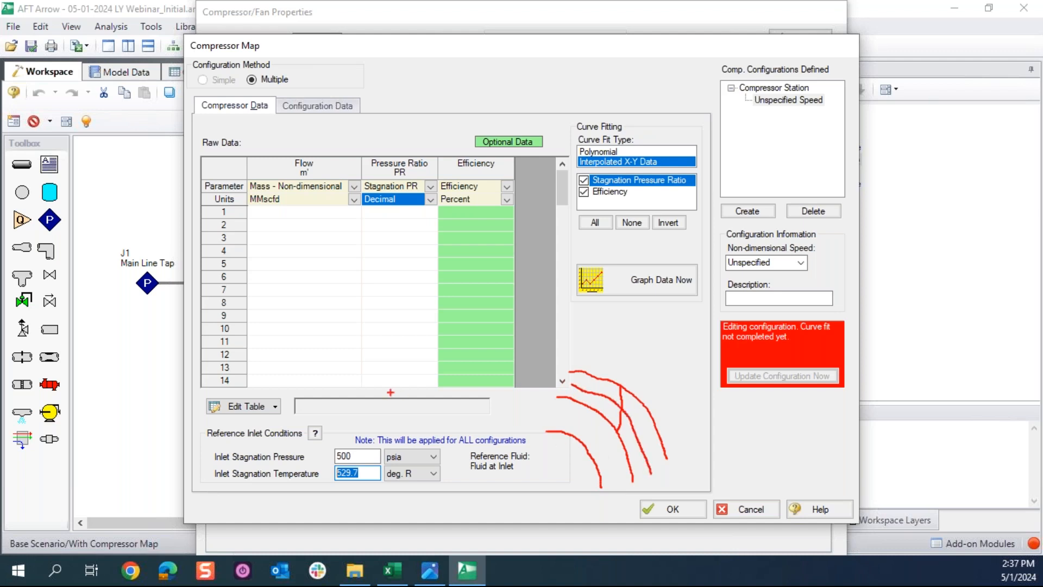
{"action": "left_click_drag", "start_coordinate": [623, 409], "coordinate": [624, 419]}
{"action": "key", "text": "Escape"}
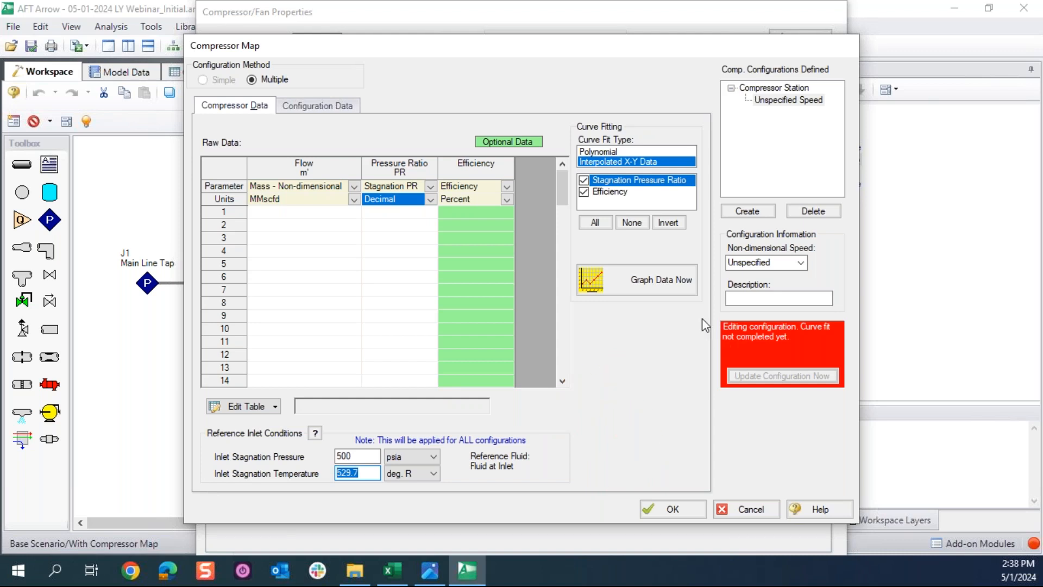
Step: Copy the 5000 RPM non-dimensional speed, 217.2537675, from Excel into the AFT Arrow configuration's Non-dimensional Speed
{"action": "left_click", "coordinate": [395, 580]}
{"action": "left_click", "coordinate": [242, 528]}
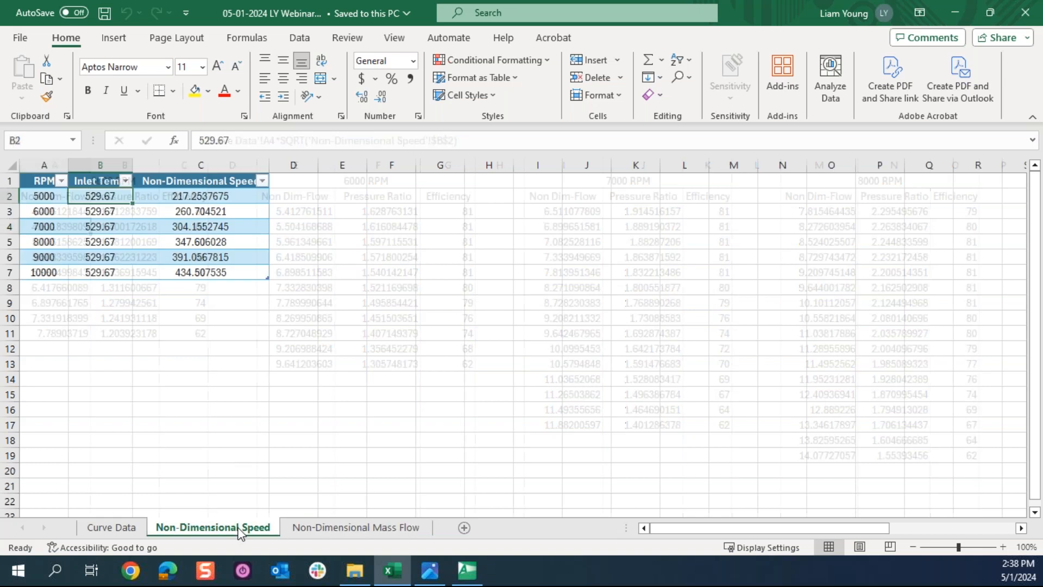
{"action": "left_click", "coordinate": [207, 199]}
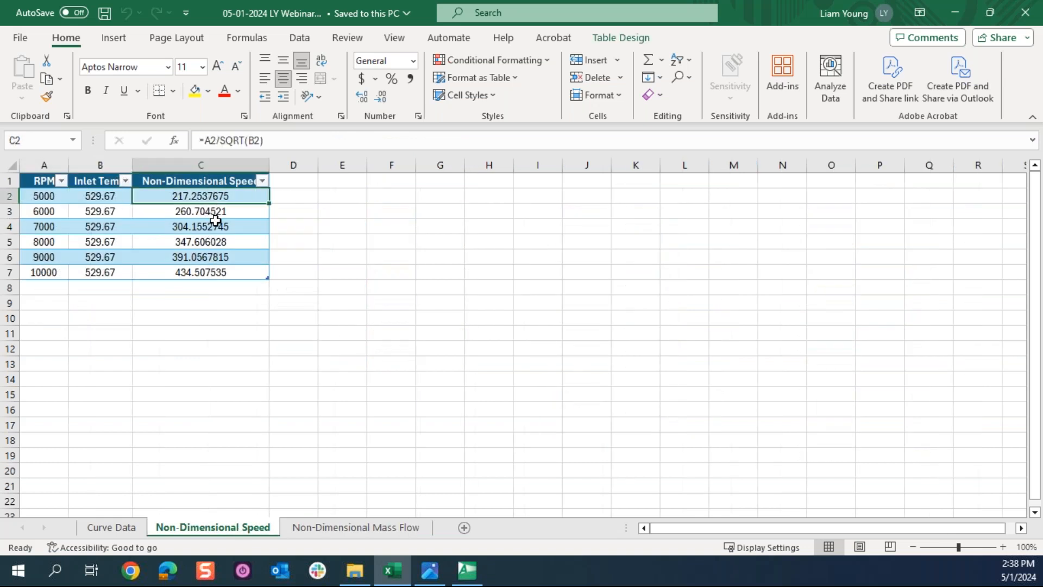
{"action": "key", "text": "ctrl+c"}
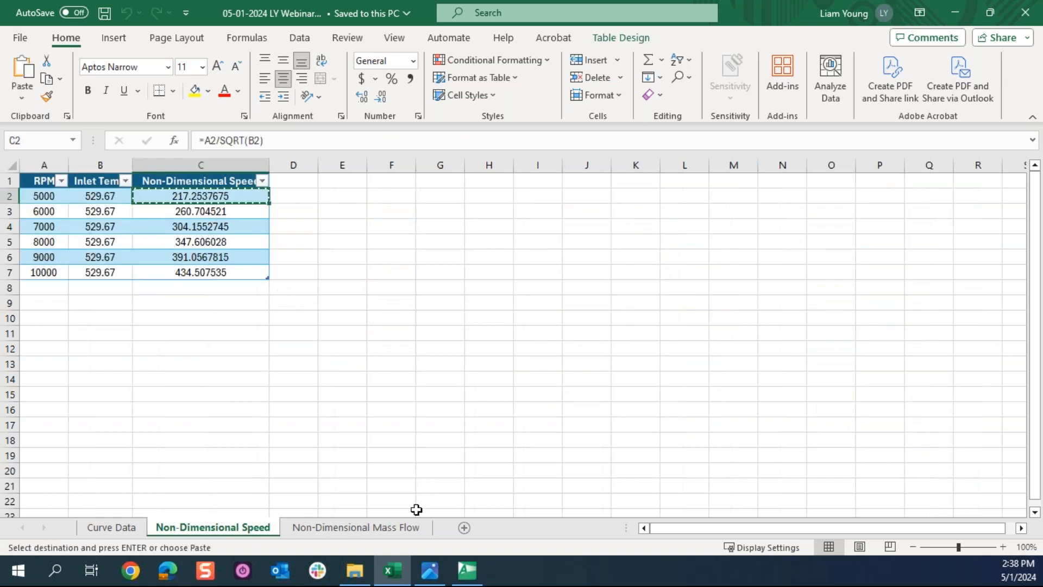
{"action": "left_click", "coordinate": [468, 579]}
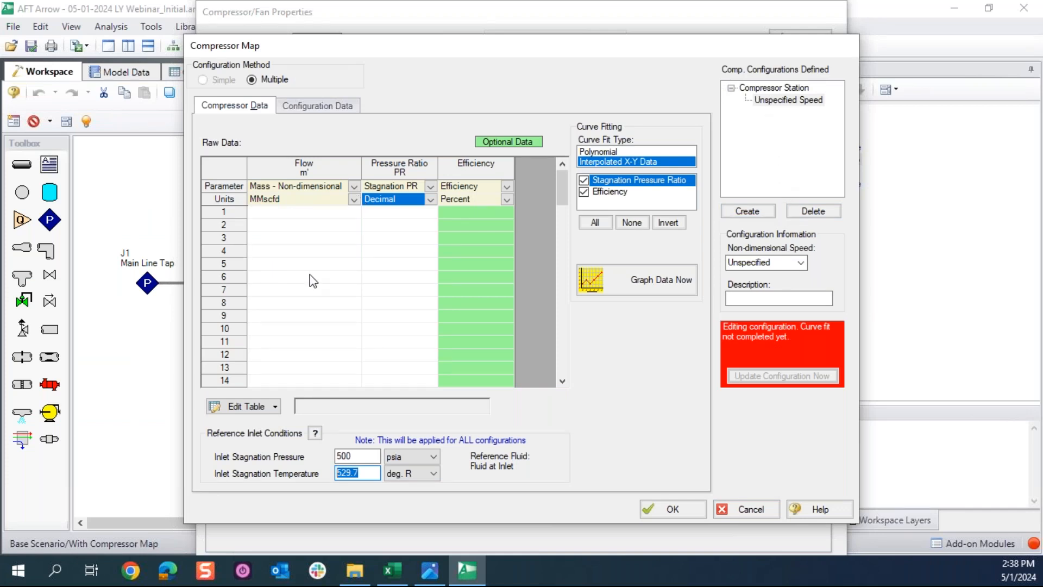
{"action": "left_click", "coordinate": [778, 262]}
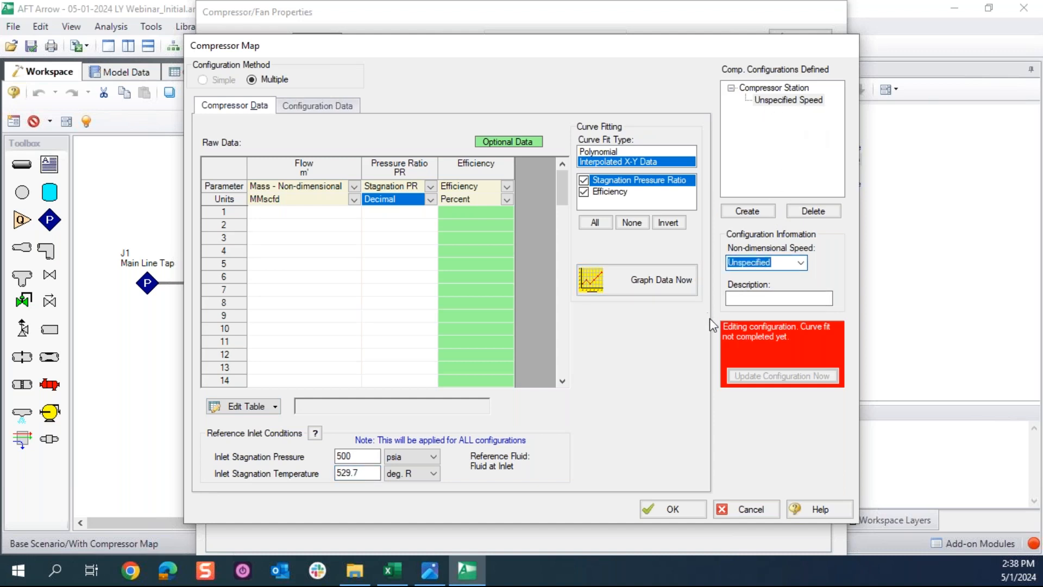
{"action": "key", "text": "ctrl+v"}
Step: Copy the 5000 RPM flow, pressure ratio and efficiency rows from Excel's Non-Dimensional Mass Flow sheet into AFT Arrow's raw data table
{"action": "left_click", "coordinate": [397, 580]}
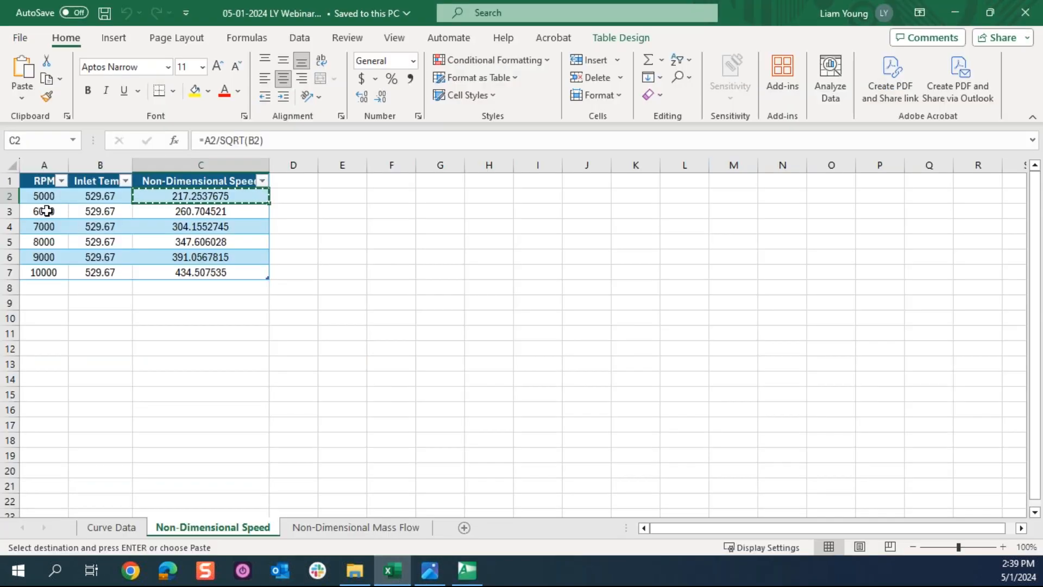
{"action": "left_click", "coordinate": [328, 528]}
{"action": "left_click_drag", "start_coordinate": [59, 211], "coordinate": [202, 328]}
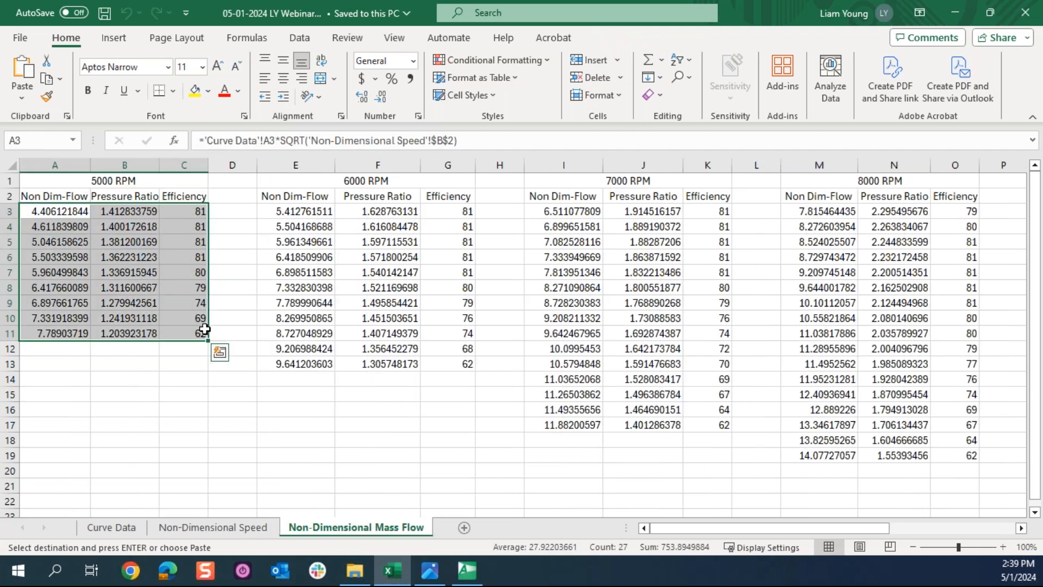
{"action": "key", "text": "ctrl+c"}
{"action": "left_click", "coordinate": [430, 570]}
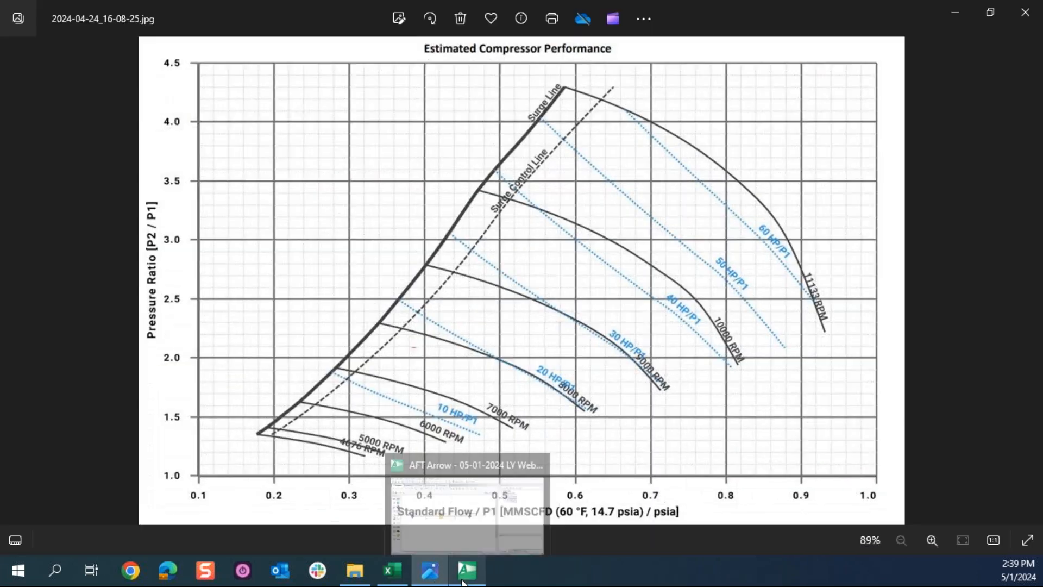
{"action": "left_click", "coordinate": [466, 571]}
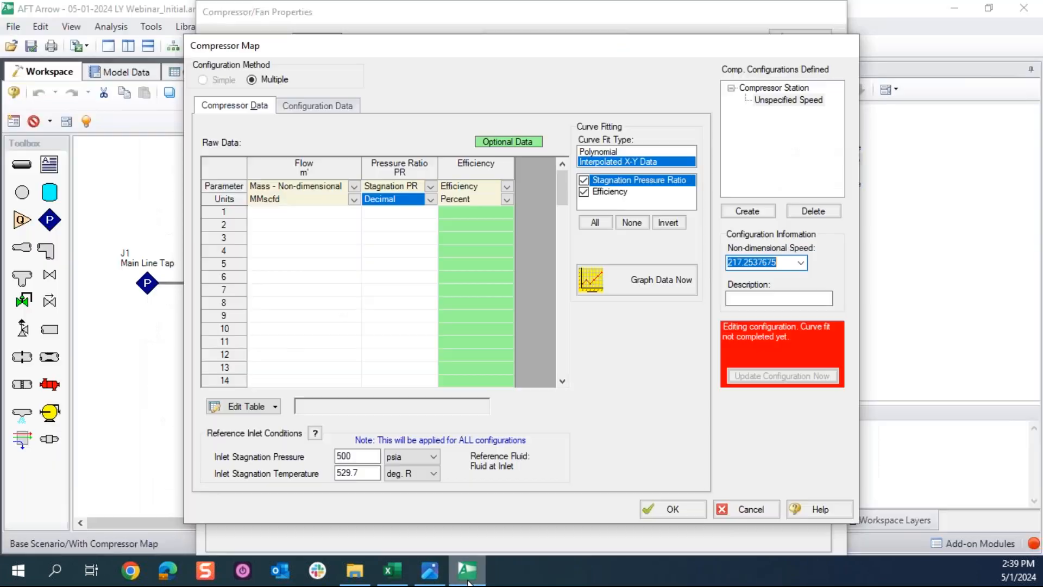
{"action": "left_click", "coordinate": [305, 213]}
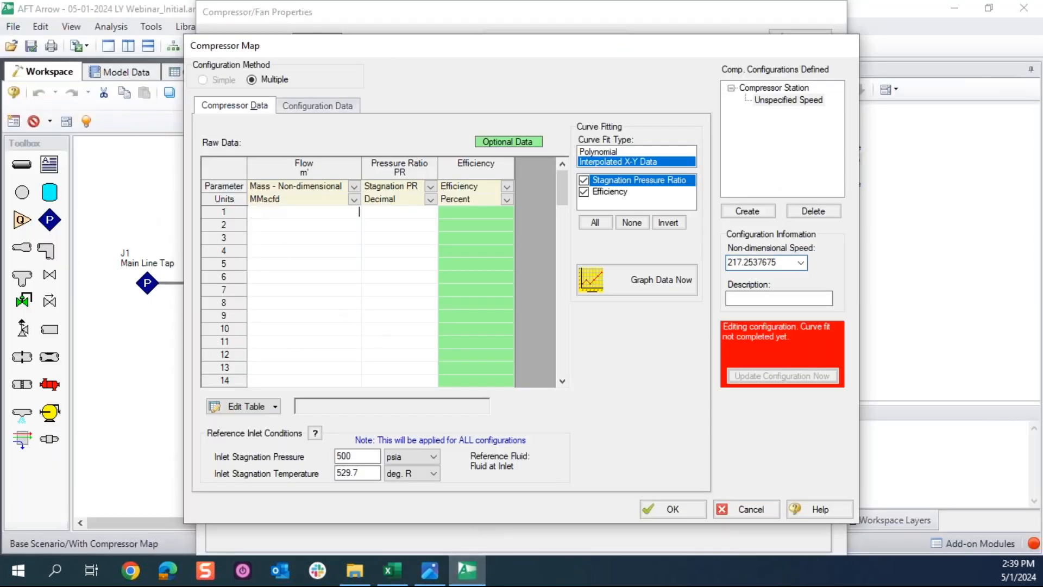
{"action": "key", "text": "ctrl+v"}
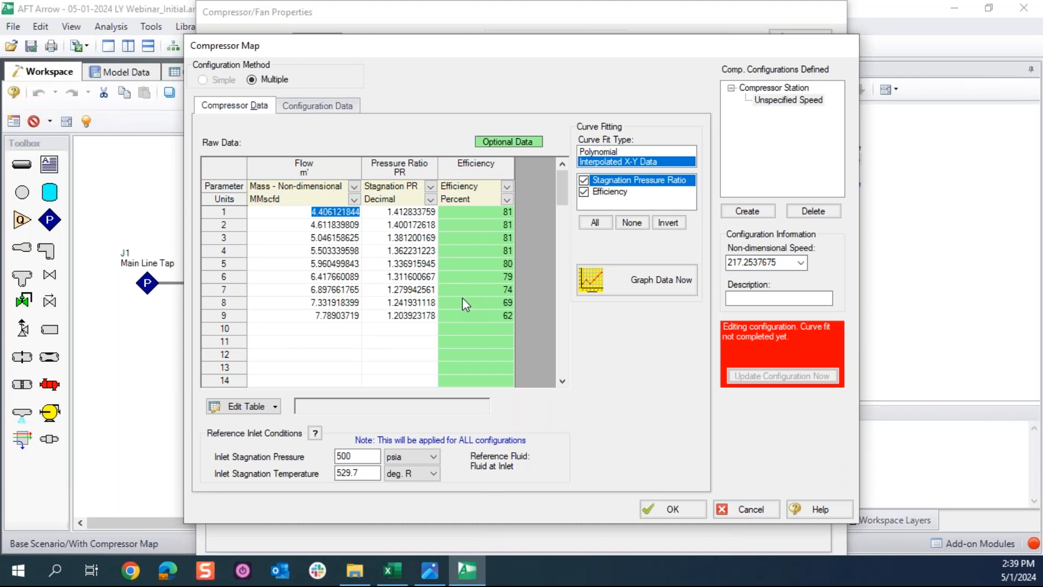
Step: Graph the 5000 RPM data as interpolated X-Y curves and update the configuration to keep it
{"action": "left_click", "coordinate": [663, 285]}
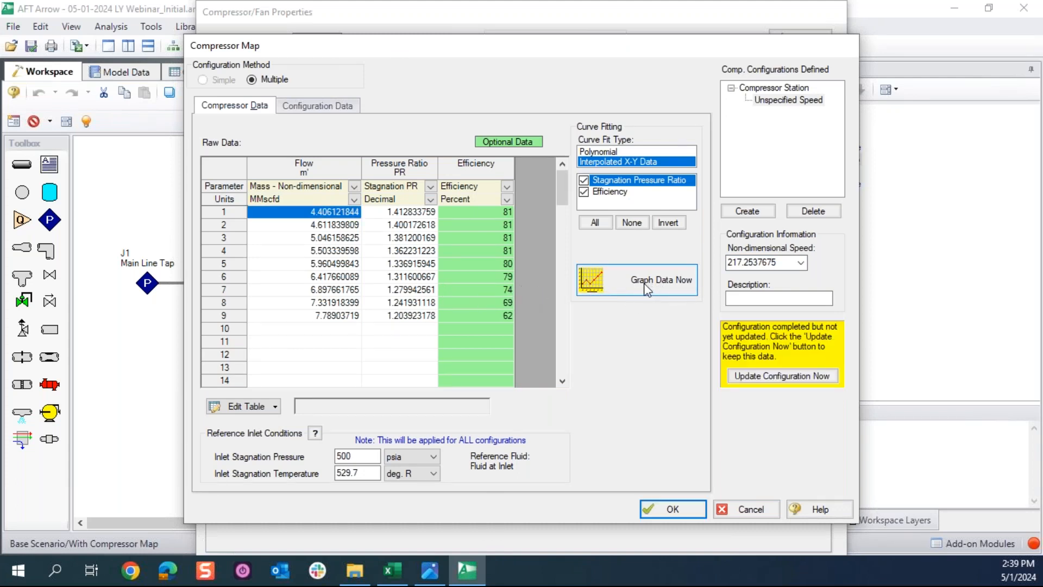
{"action": "left_click", "coordinate": [336, 104]}
{"action": "left_click", "coordinate": [257, 105]}
{"action": "left_click", "coordinate": [798, 376]}
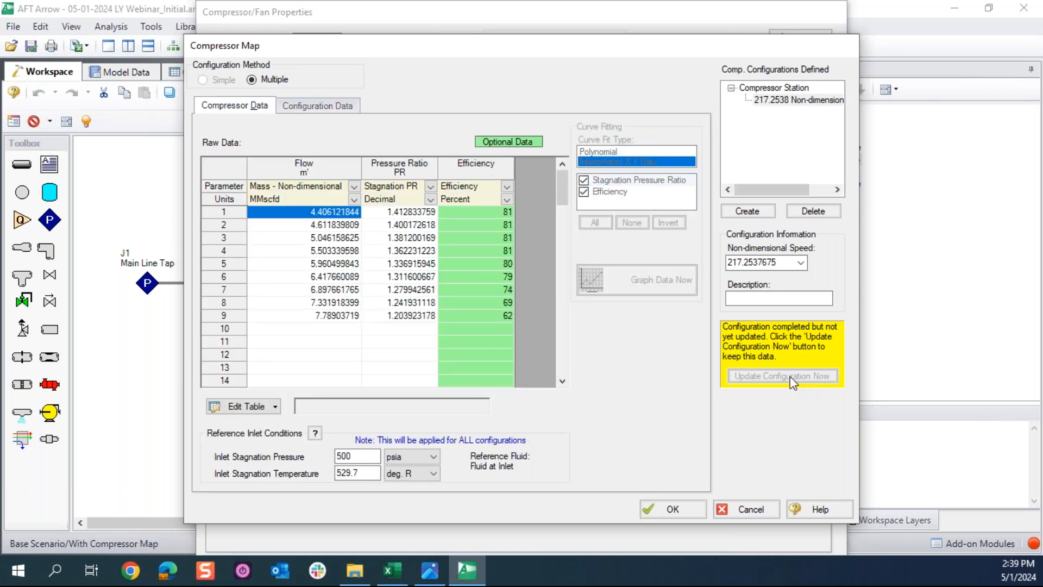
Step: Review the 217.2538 speed configuration's end-of-curve setting and its composite, performance and efficiency graphs
{"action": "left_click", "coordinate": [777, 100]}
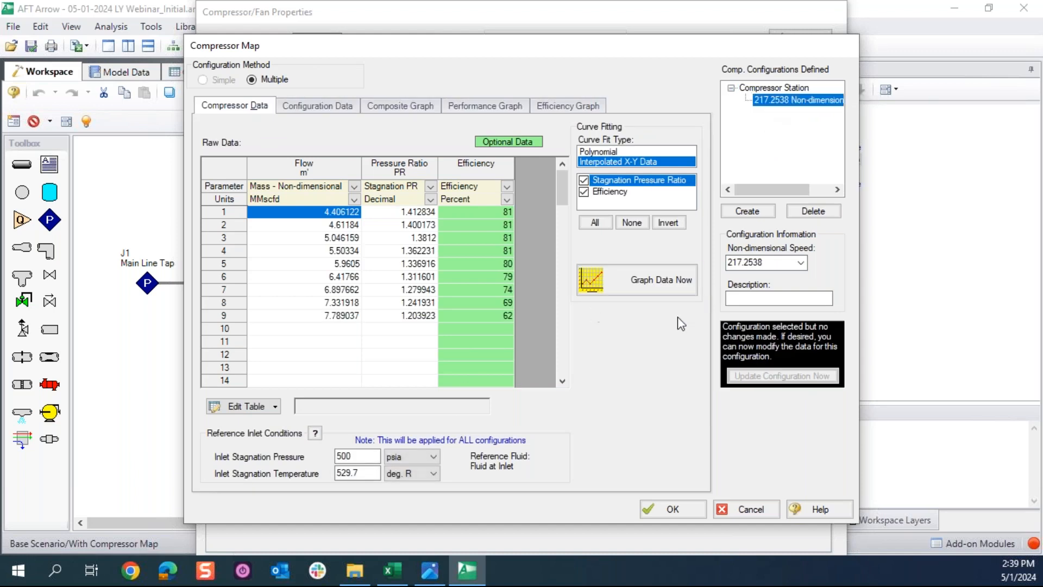
{"action": "left_click", "coordinate": [333, 106]}
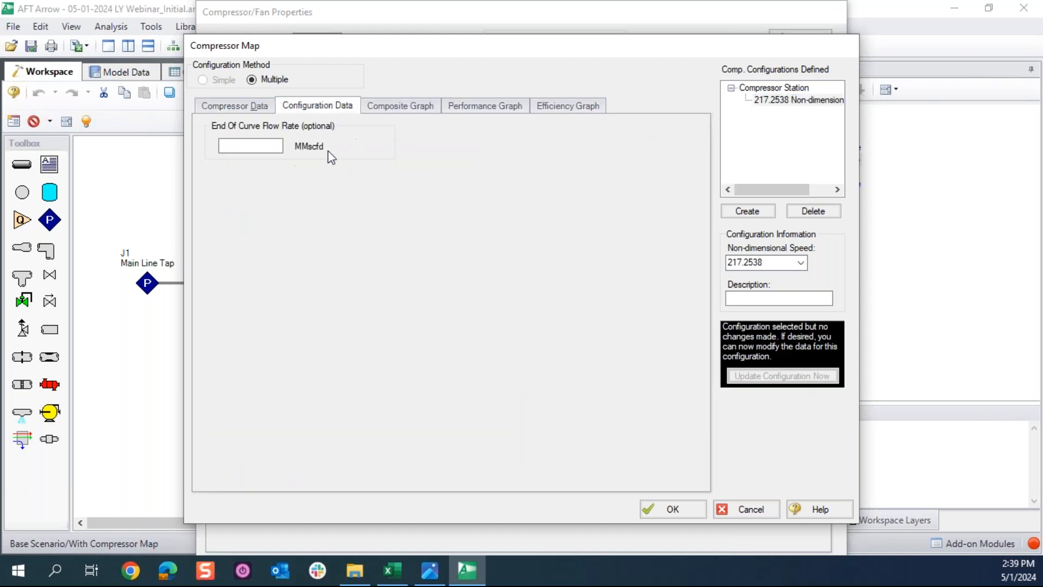
{"action": "left_click", "coordinate": [404, 106]}
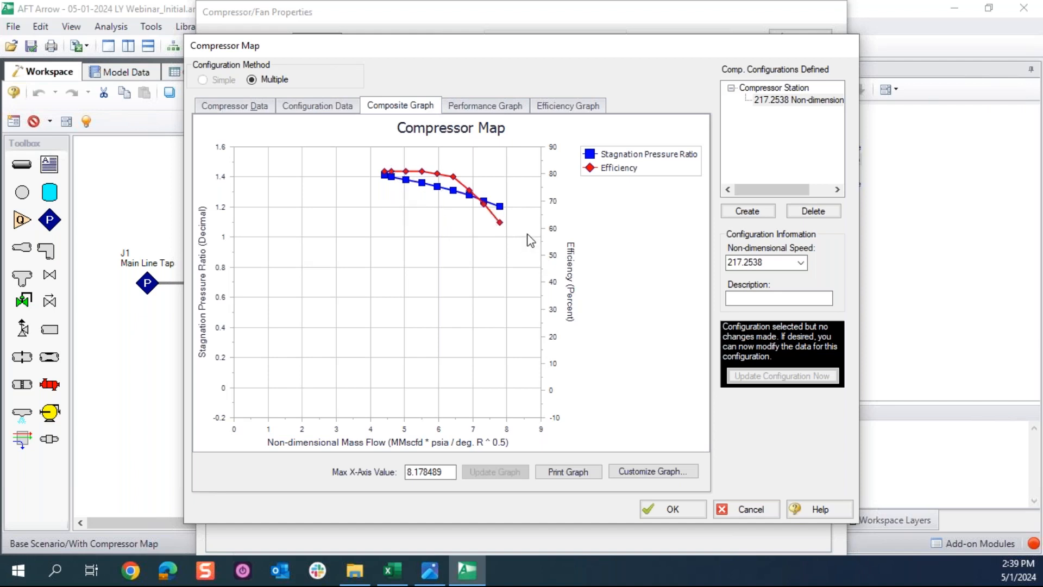
{"action": "left_click", "coordinate": [453, 110]}
{"action": "left_click", "coordinate": [557, 108]}
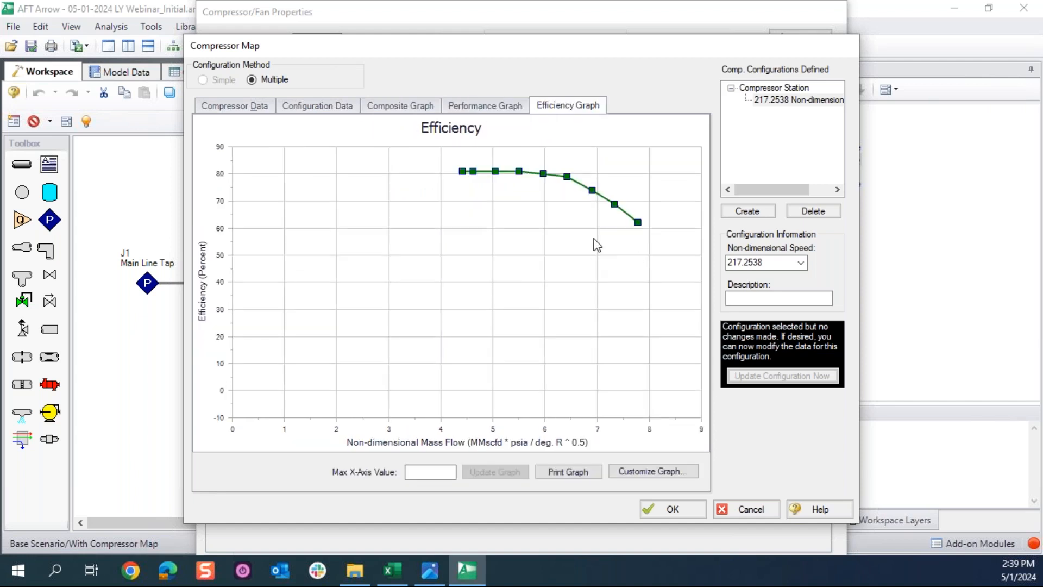
{"action": "left_click", "coordinate": [229, 105]}
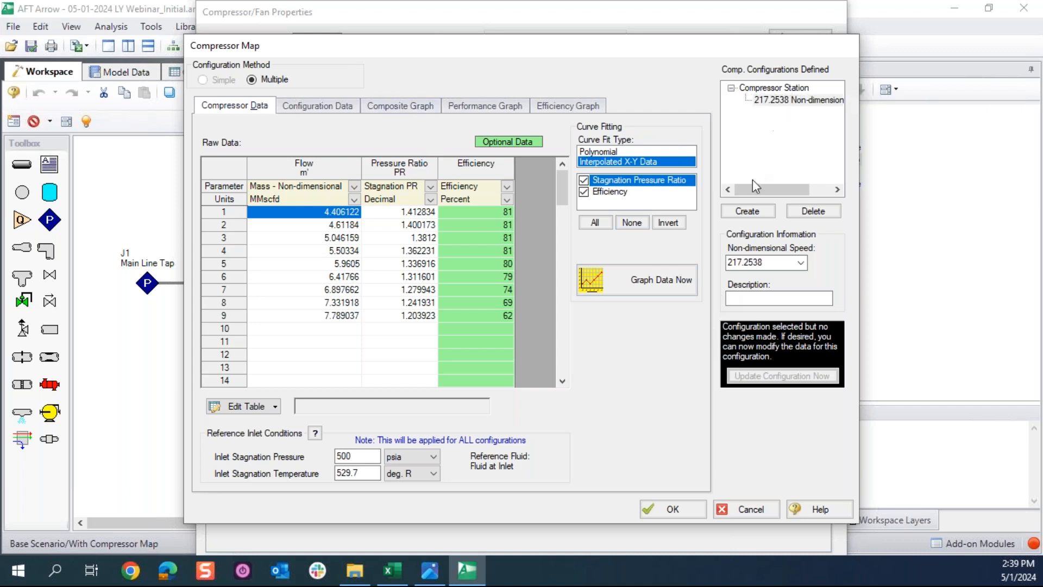
Step: Create a second compressor configuration and copy the 6000 RPM non-dimensional speed, 260.704521, from Excel into it
{"action": "left_click", "coordinate": [746, 212]}
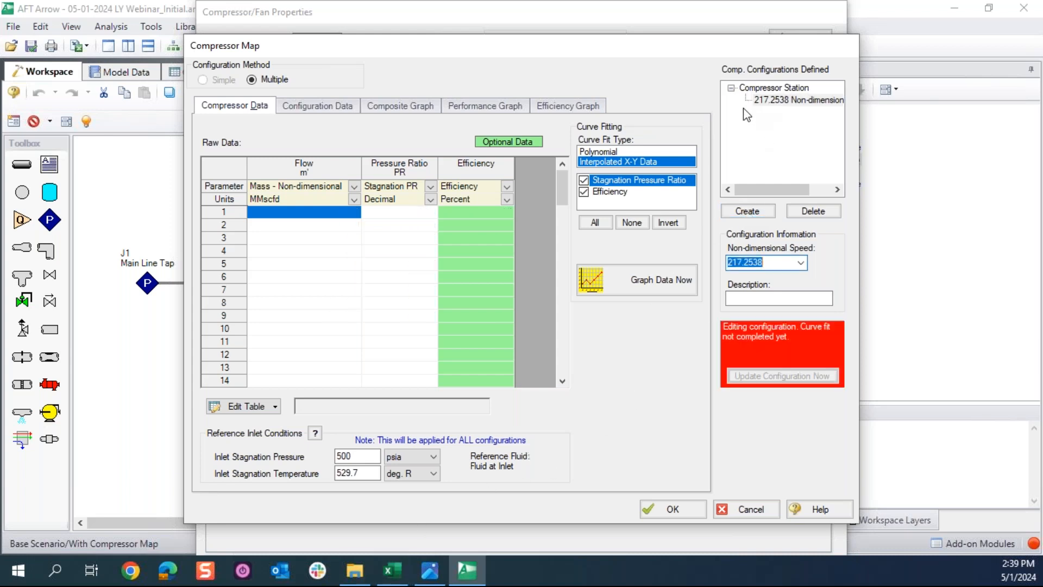
{"action": "left_click", "coordinate": [392, 570]}
{"action": "left_click", "coordinate": [191, 527]}
{"action": "left_click", "coordinate": [228, 212]}
{"action": "key", "text": "ctrl+c"}
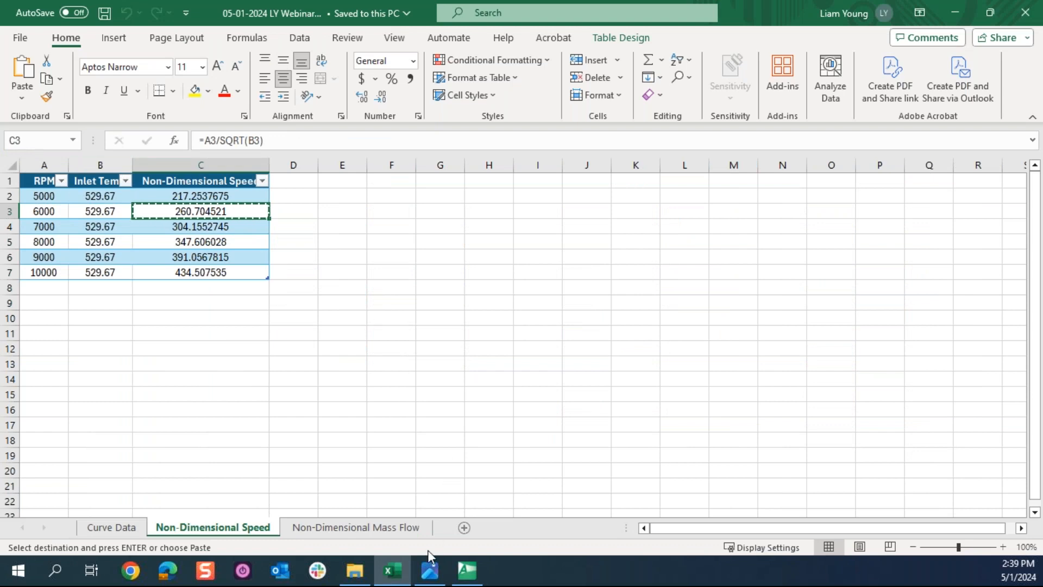
{"action": "left_click", "coordinate": [459, 581]}
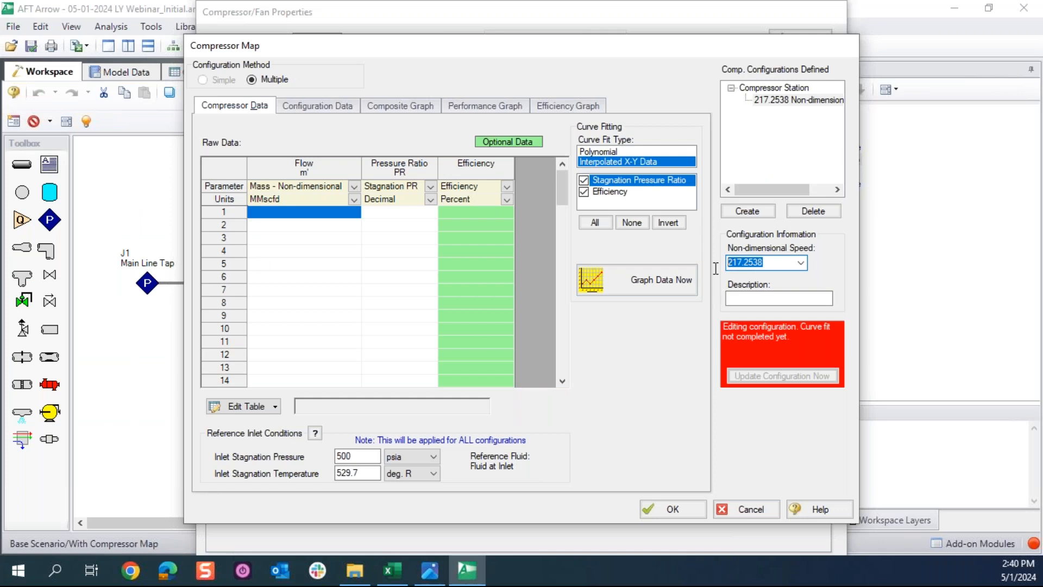
{"action": "key", "text": "ctrl+v"}
Step: Copy the 6000 RPM flow, pressure ratio and efficiency rows from Excel's Non-Dimensional Mass Flow sheet into AFT Arrow's raw data table and graph them into the configuration
{"action": "left_click", "coordinate": [399, 582]}
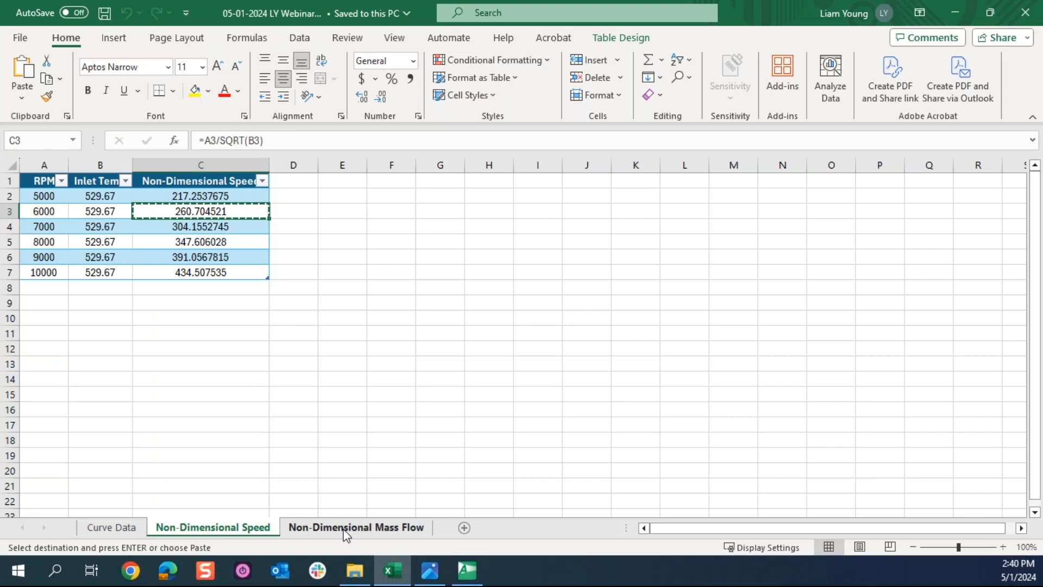
{"action": "left_click", "coordinate": [344, 530]}
{"action": "left_click_drag", "start_coordinate": [299, 211], "coordinate": [431, 359]}
{"action": "key", "text": "ctrl+c"}
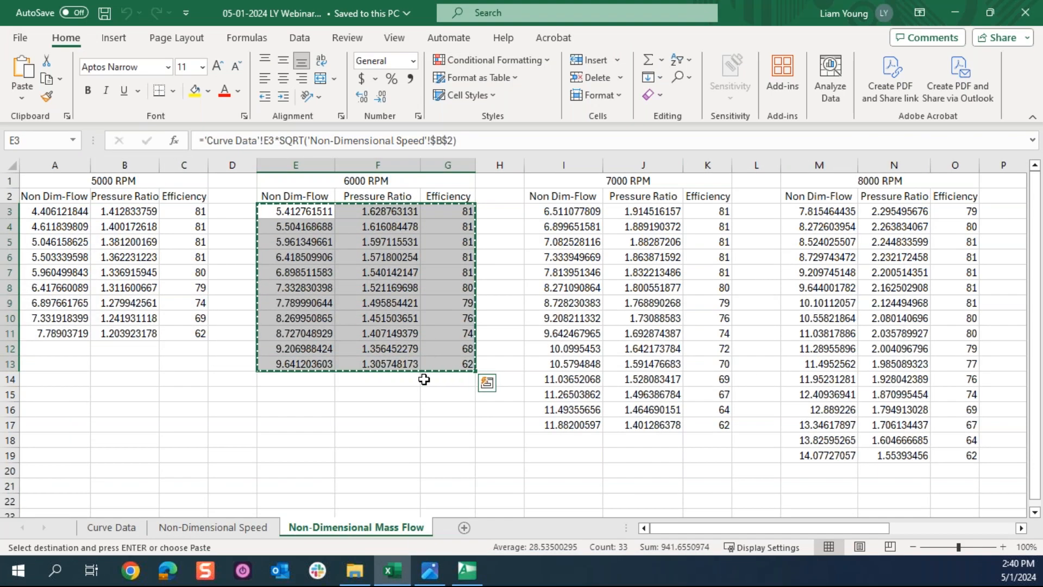
{"action": "left_click", "coordinate": [468, 569]}
{"action": "left_click", "coordinate": [302, 214]}
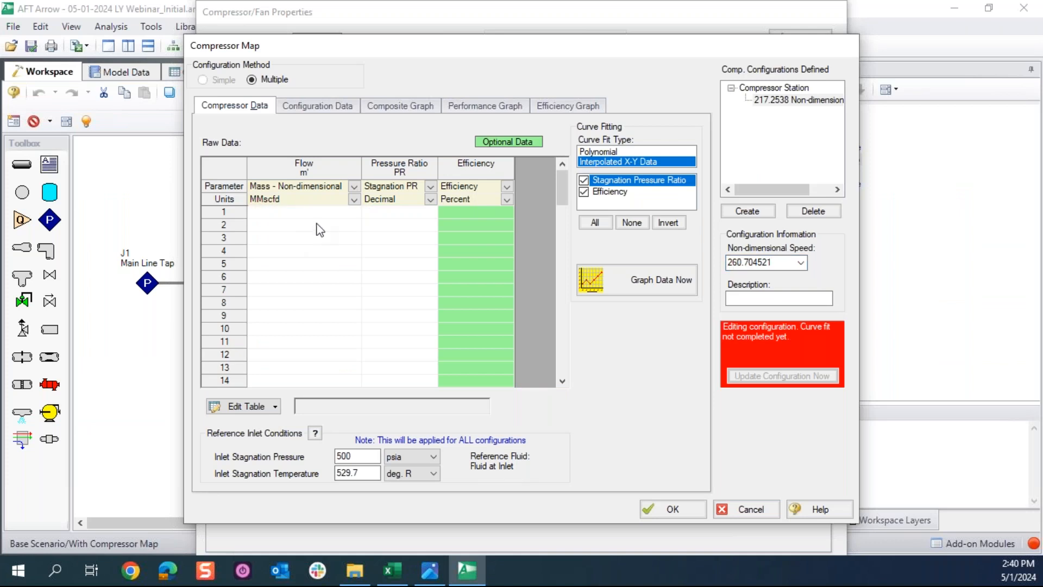
{"action": "key", "text": "ctrl+v"}
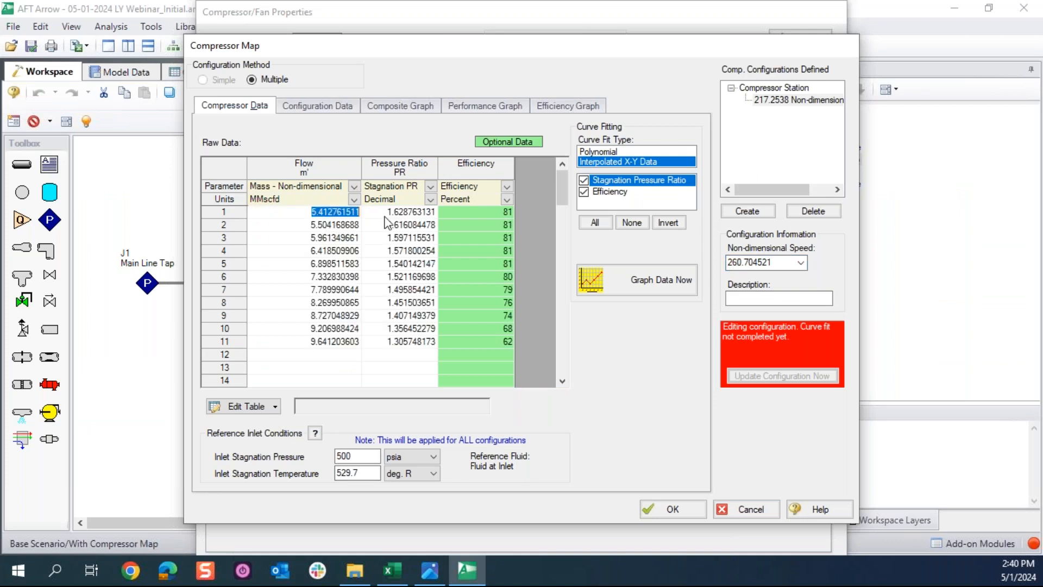
{"action": "left_click", "coordinate": [616, 271]}
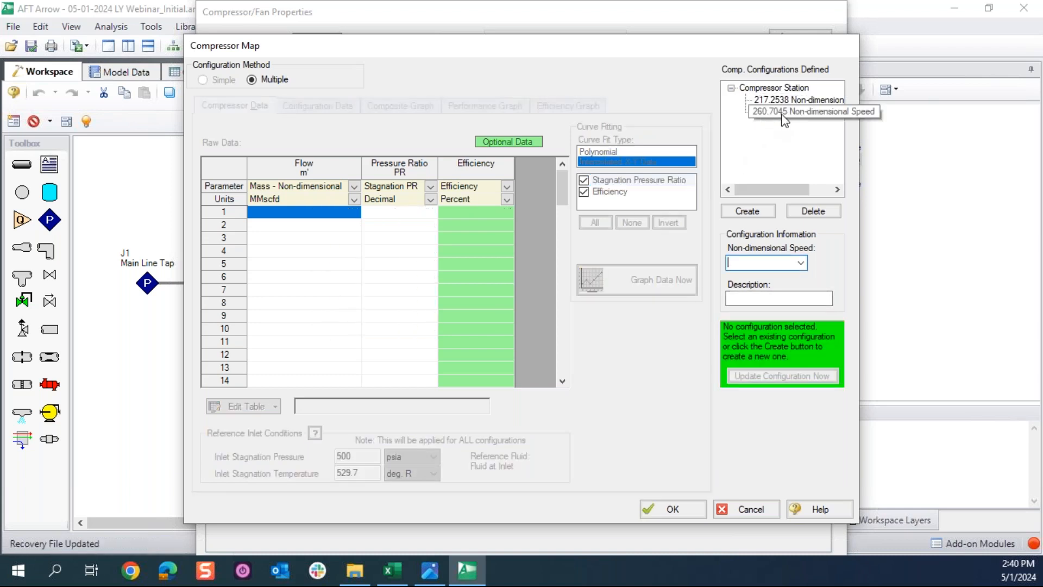
Step: Create a third compressor configuration in AFT Arrow with the 7000 RPM non-dimensional speed, 304.1552745, copied from Excel's Non-Dimensional Speed sheet
{"action": "left_click", "coordinate": [391, 565]}
{"action": "left_click", "coordinate": [220, 527]}
{"action": "left_click", "coordinate": [221, 227]}
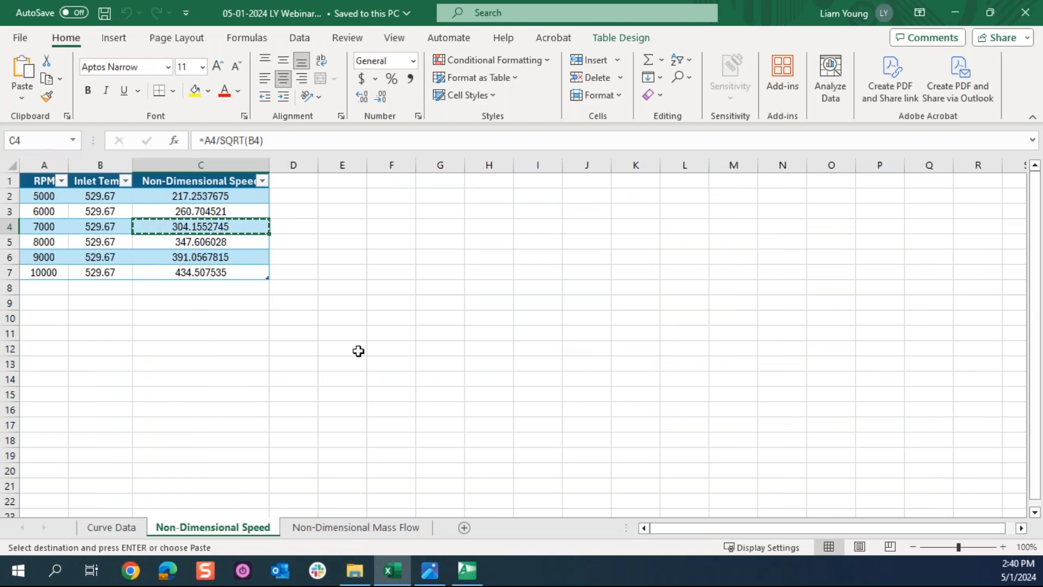
{"action": "left_click", "coordinate": [467, 570]}
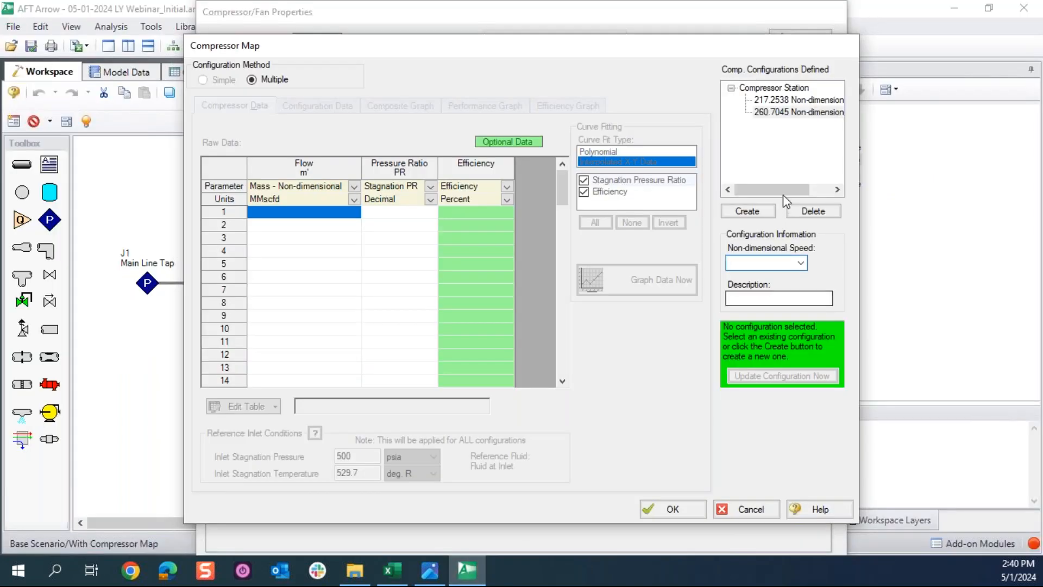
{"action": "left_click", "coordinate": [748, 211]}
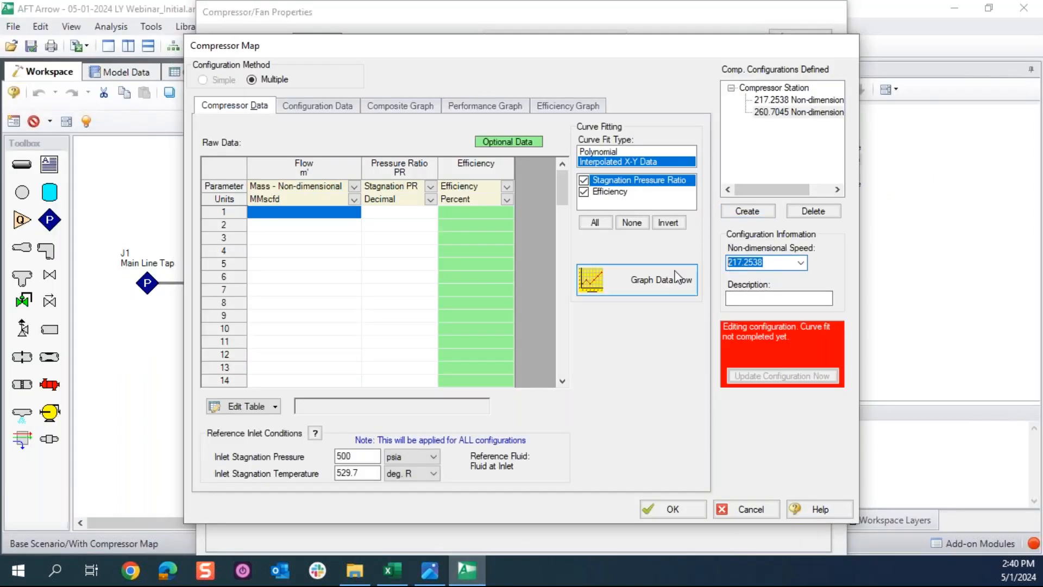
{"action": "key", "text": "ctrl+v"}
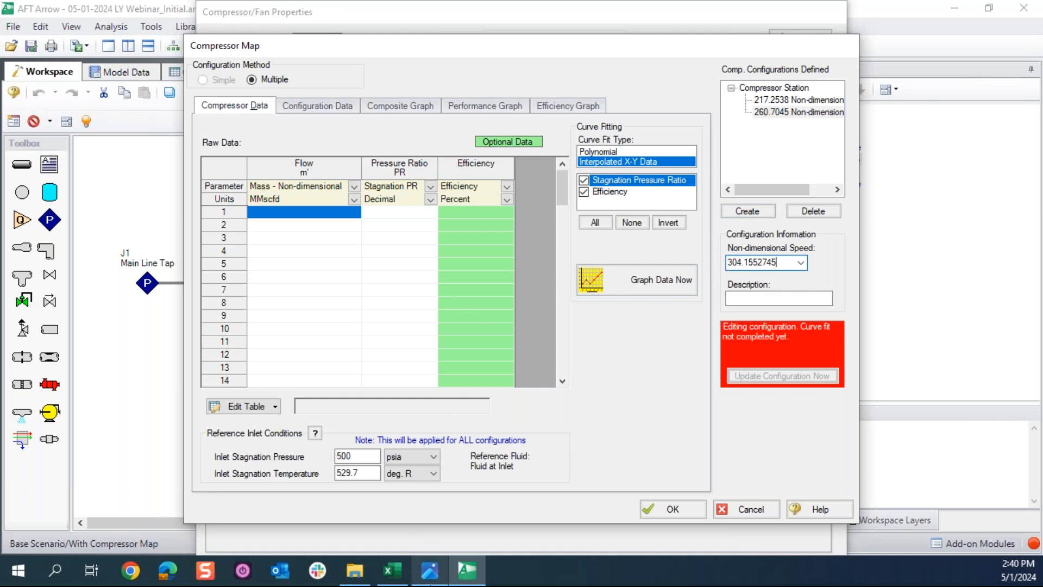
Step: Copy the 7000 RPM flow, pressure ratio and efficiency rows from Excel into AFT Arrow's raw data table and update the configuration with the graphed curves
{"action": "left_click", "coordinate": [393, 570]}
{"action": "left_click", "coordinate": [389, 512]}
{"action": "left_click", "coordinate": [380, 529]}
{"action": "left_click_drag", "start_coordinate": [572, 218], "coordinate": [707, 427]}
{"action": "key", "text": "ctrl+c"}
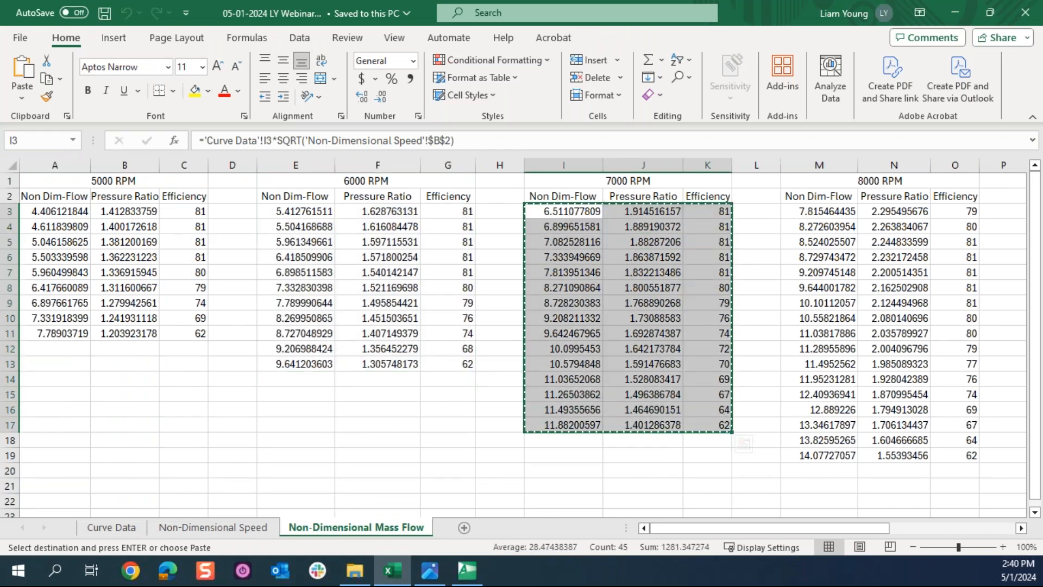
{"action": "left_click", "coordinate": [250, 528]}
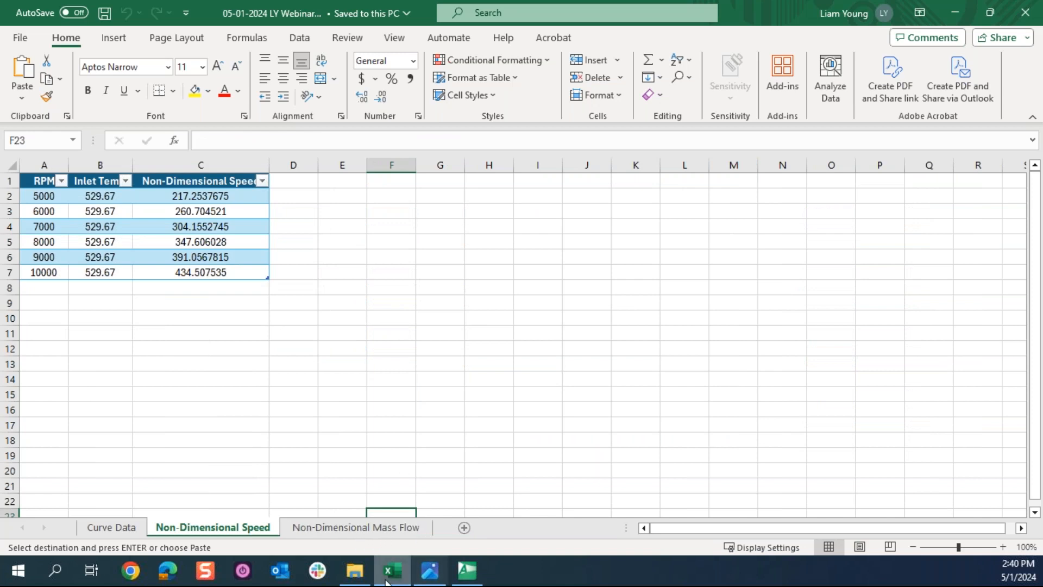
{"action": "left_click", "coordinate": [467, 571]}
{"action": "left_click", "coordinate": [334, 217]}
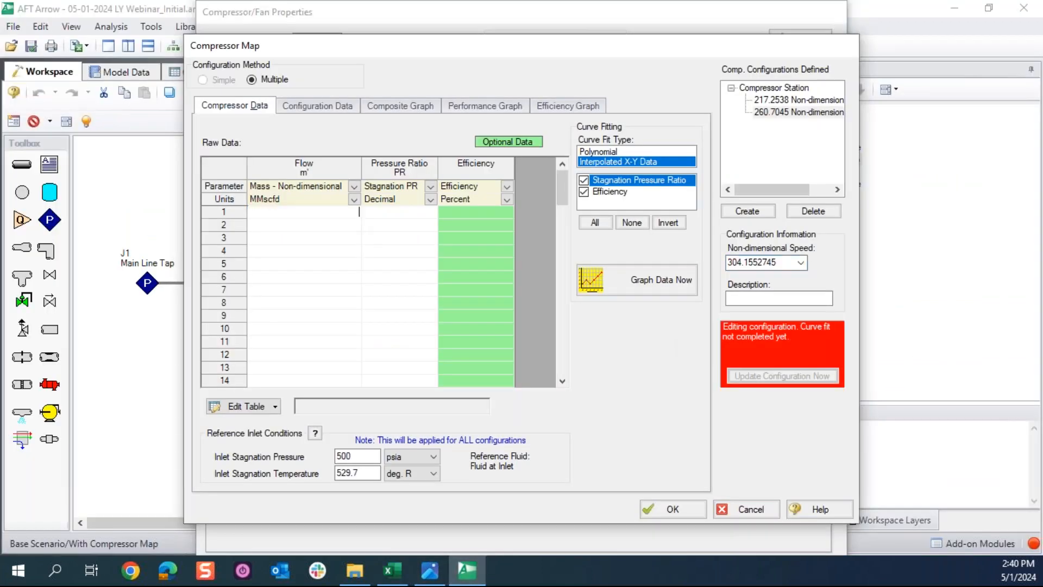
{"action": "key", "text": "ctrl+v"}
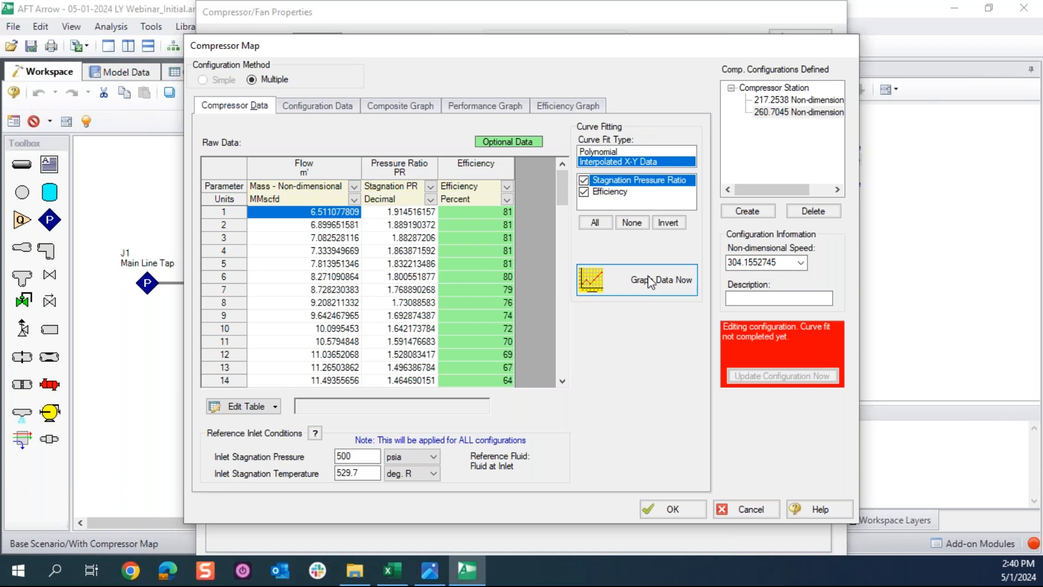
{"action": "left_click", "coordinate": [777, 376]}
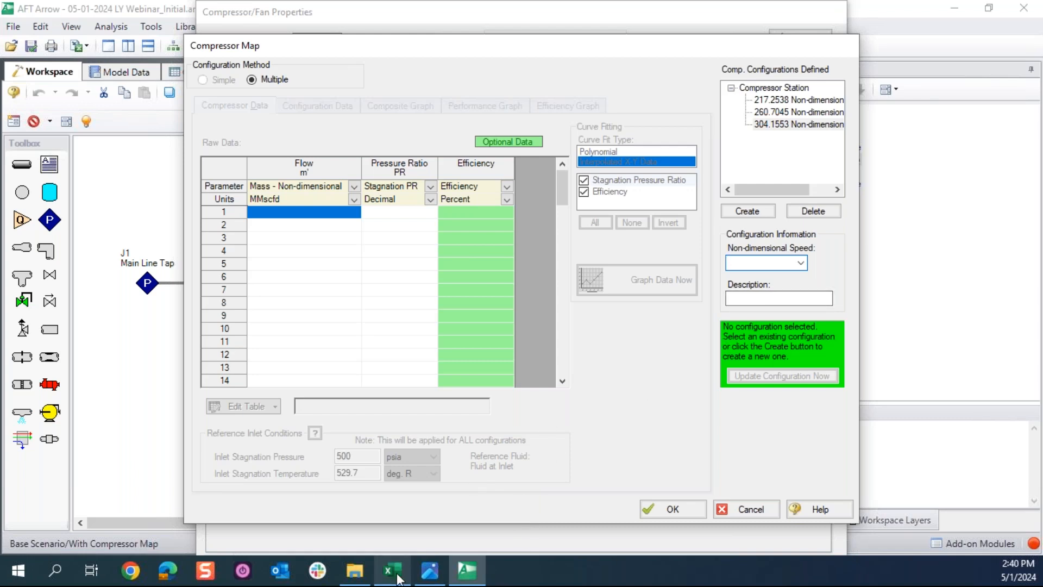
Step: Create a fourth compressor configuration and copy the 8000 RPM non-dimensional speed, 347.606028, from Excel into it
{"action": "left_click", "coordinate": [749, 211]}
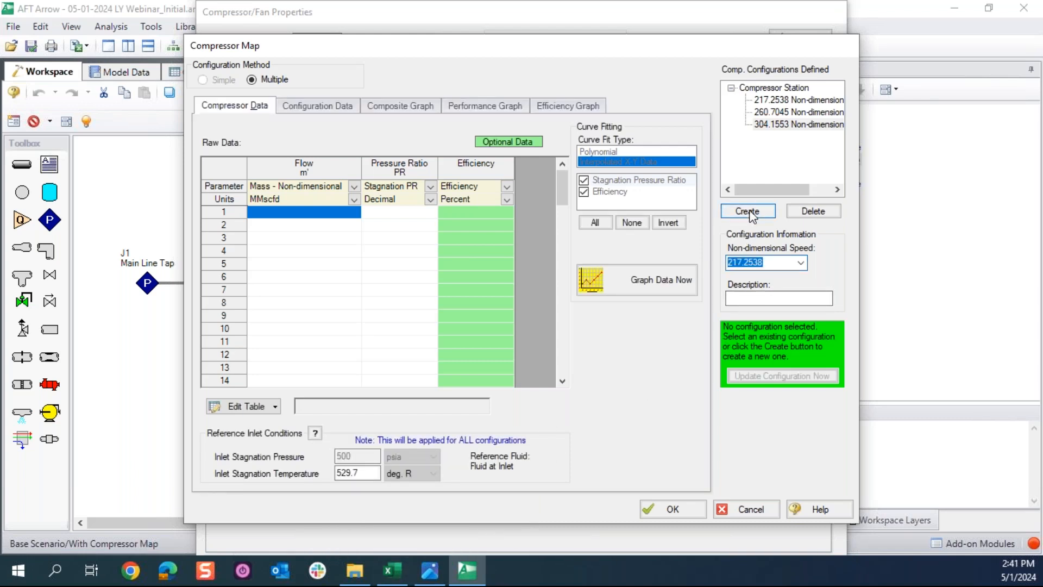
{"action": "left_click", "coordinate": [392, 575]}
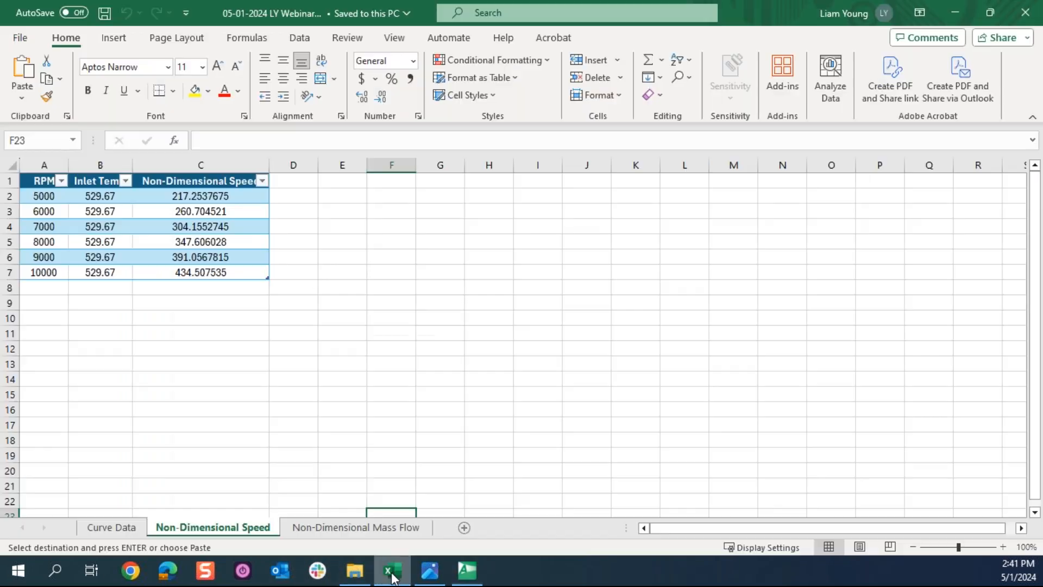
{"action": "left_click", "coordinate": [189, 243]}
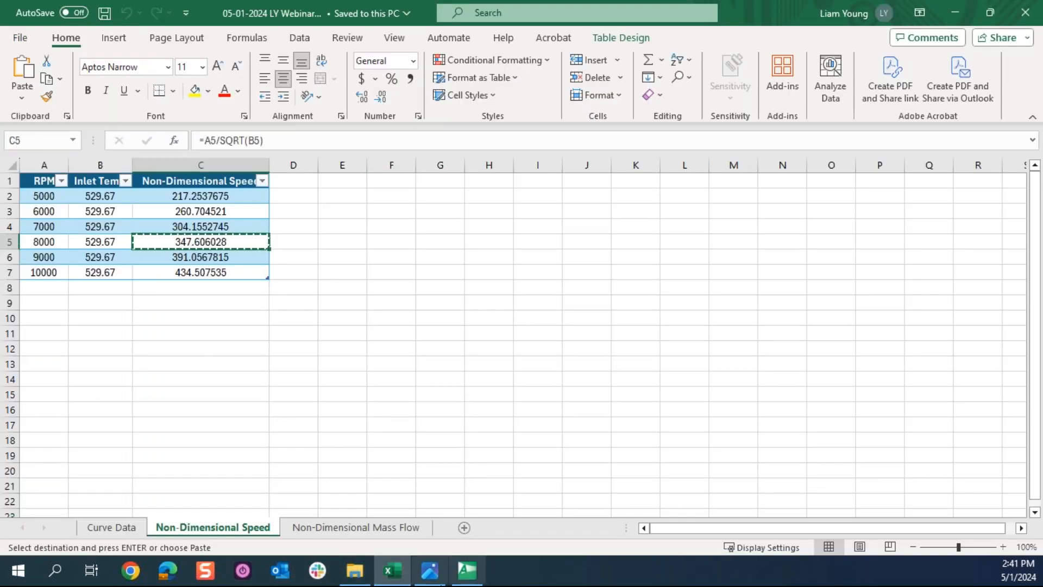
{"action": "left_click", "coordinate": [466, 570]}
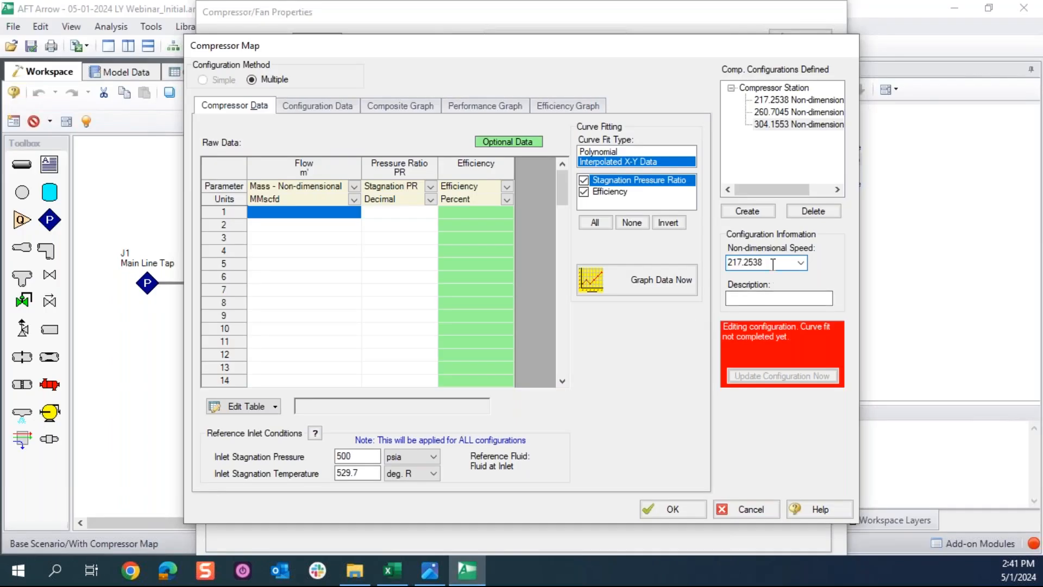
{"action": "key", "text": "ctrl+v"}
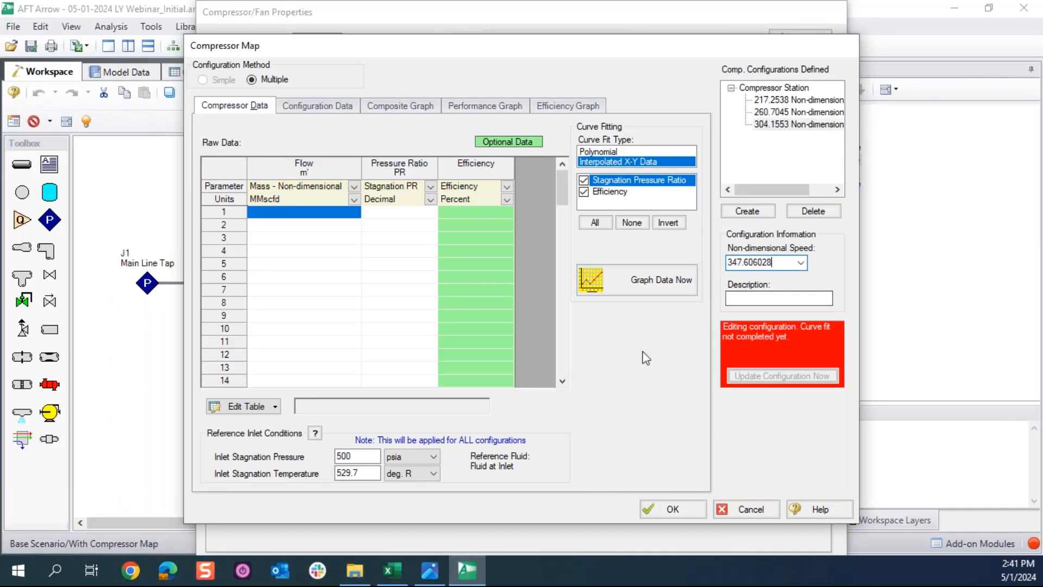
Step: Copy the 8000 RPM flow, pressure ratio and efficiency rows from Excel into AFT Arrow's raw data table and update the configuration with the graphed curves
{"action": "left_click", "coordinate": [392, 572]}
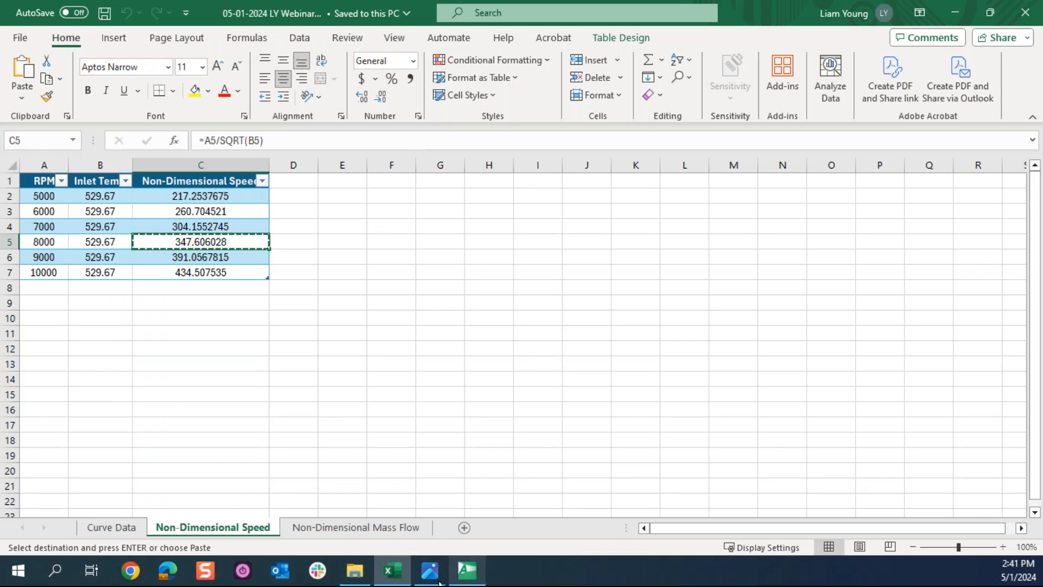
{"action": "left_click", "coordinate": [374, 531]}
{"action": "left_click_drag", "start_coordinate": [832, 214], "coordinate": [958, 451]}
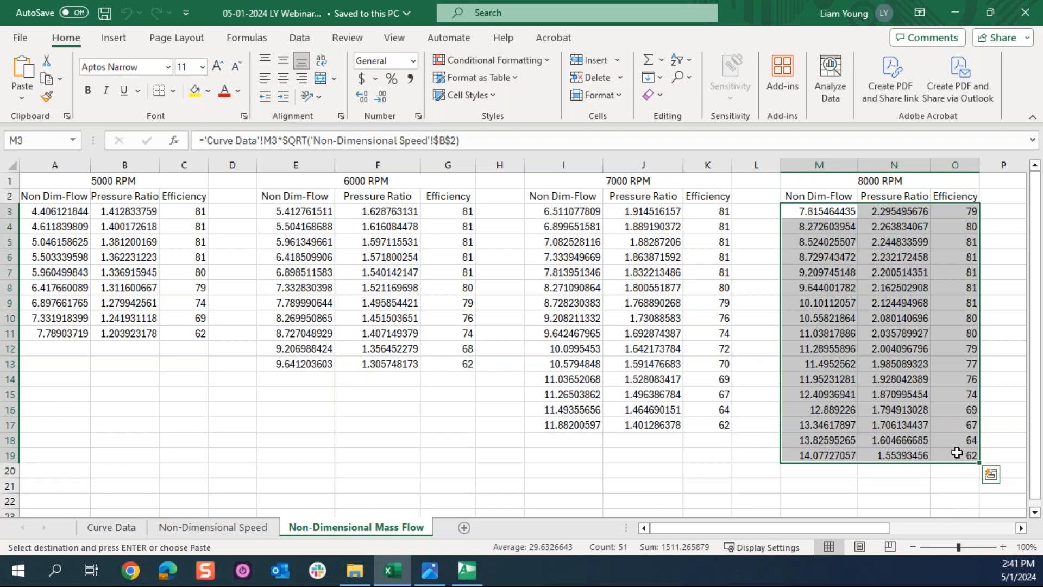
{"action": "key", "text": "ctrl+c"}
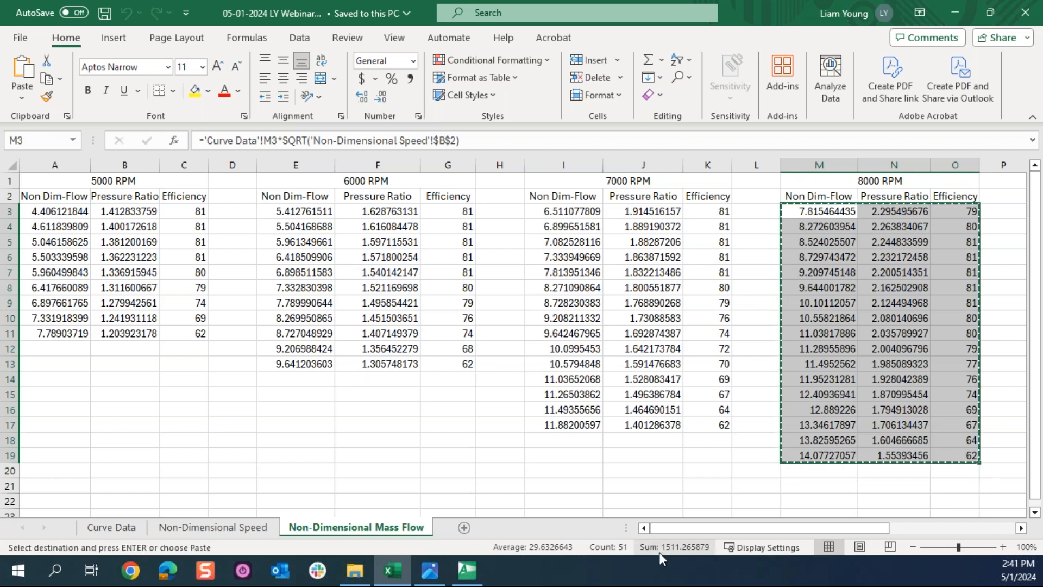
{"action": "left_click", "coordinate": [471, 575]}
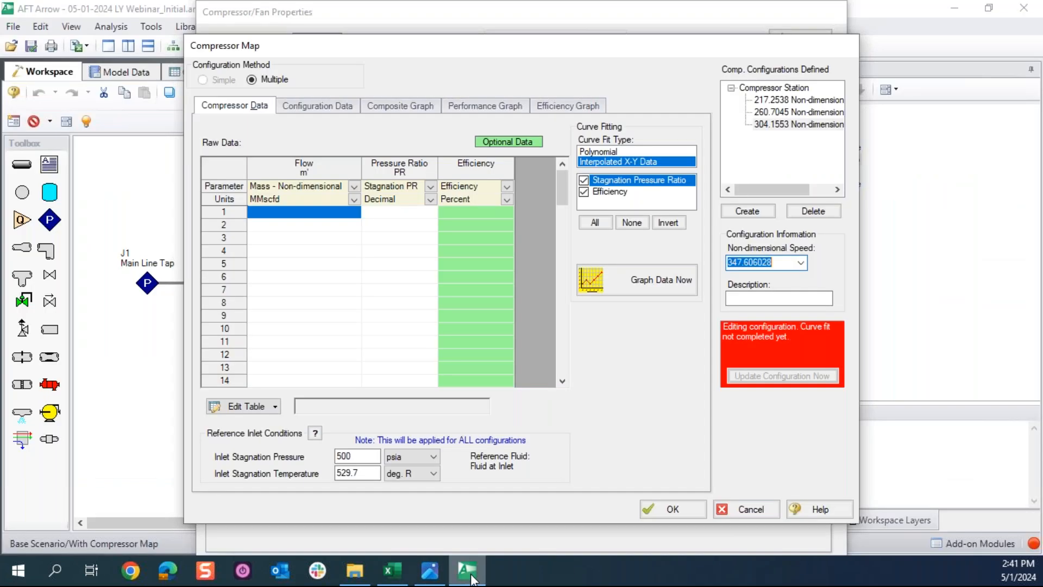
{"action": "left_click", "coordinate": [293, 213]}
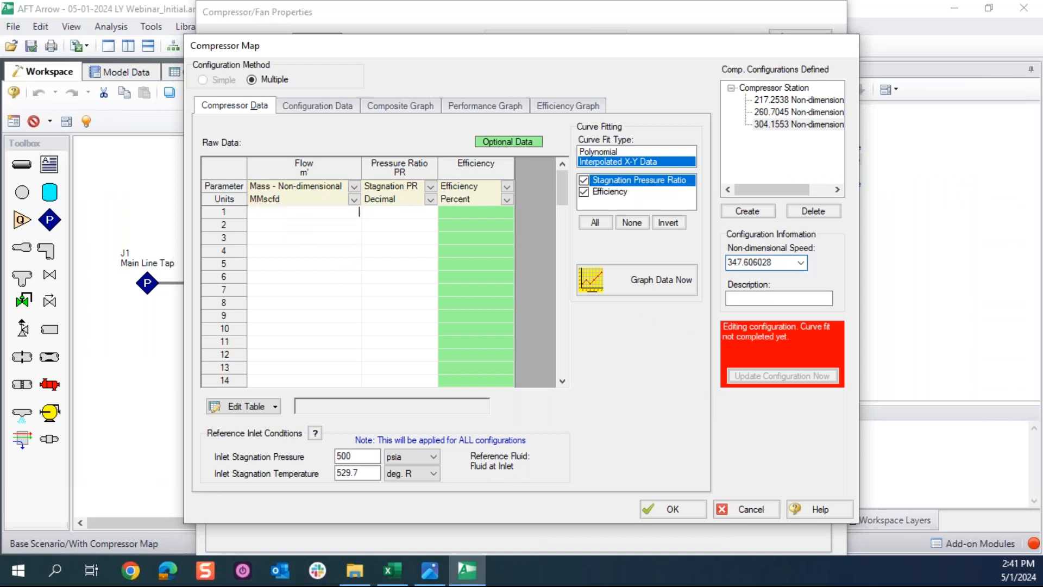
{"action": "key", "text": "ctrl+v"}
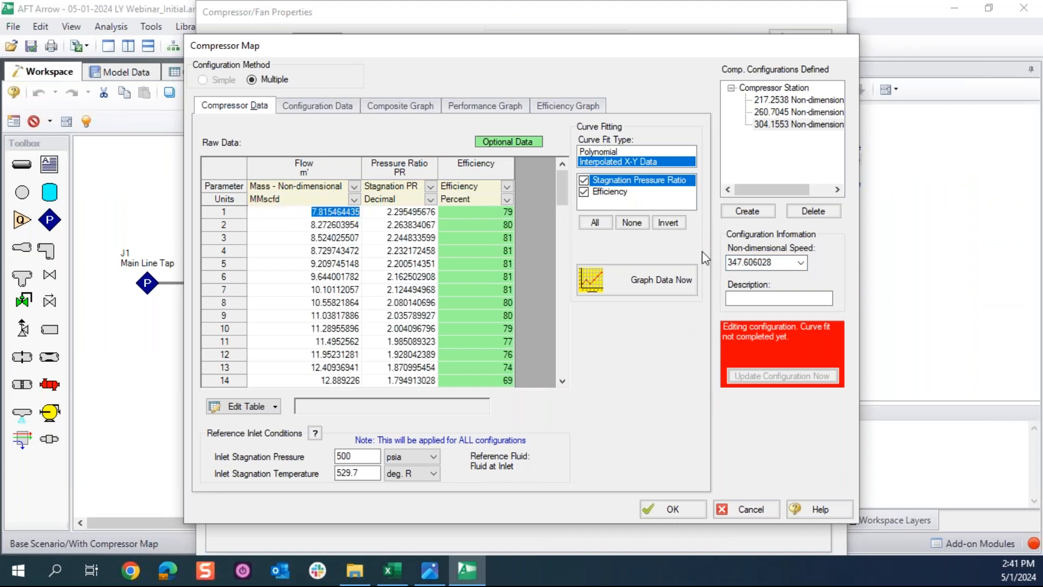
{"action": "left_click", "coordinate": [690, 274]}
{"action": "left_click", "coordinate": [782, 375]}
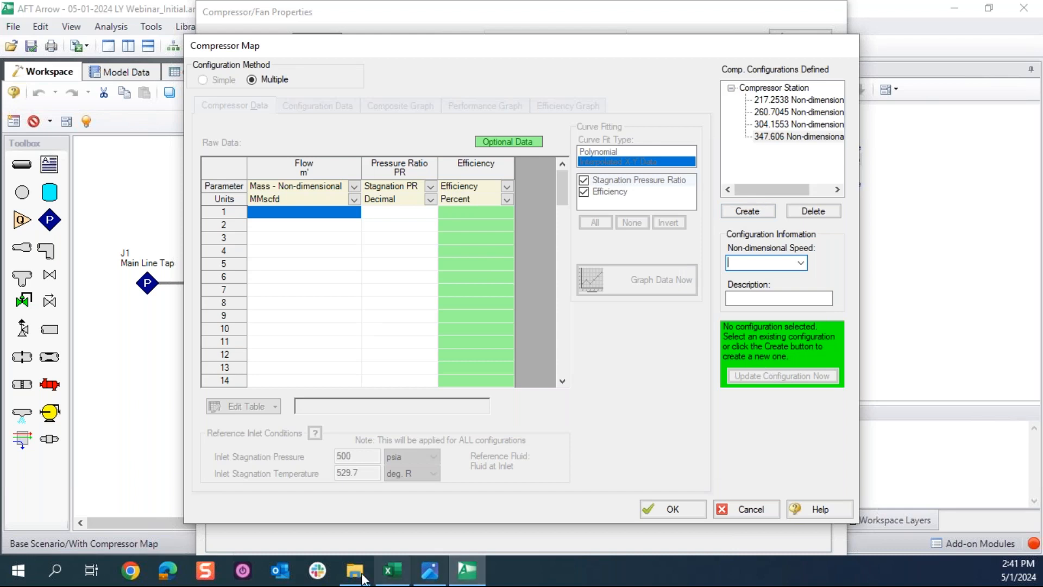
Step: Copy the 9000 RPM non-dimensional speed, 391.0567815, from Excel into AFT Arrow's non-dimensional speed field
{"action": "left_click", "coordinate": [392, 570]}
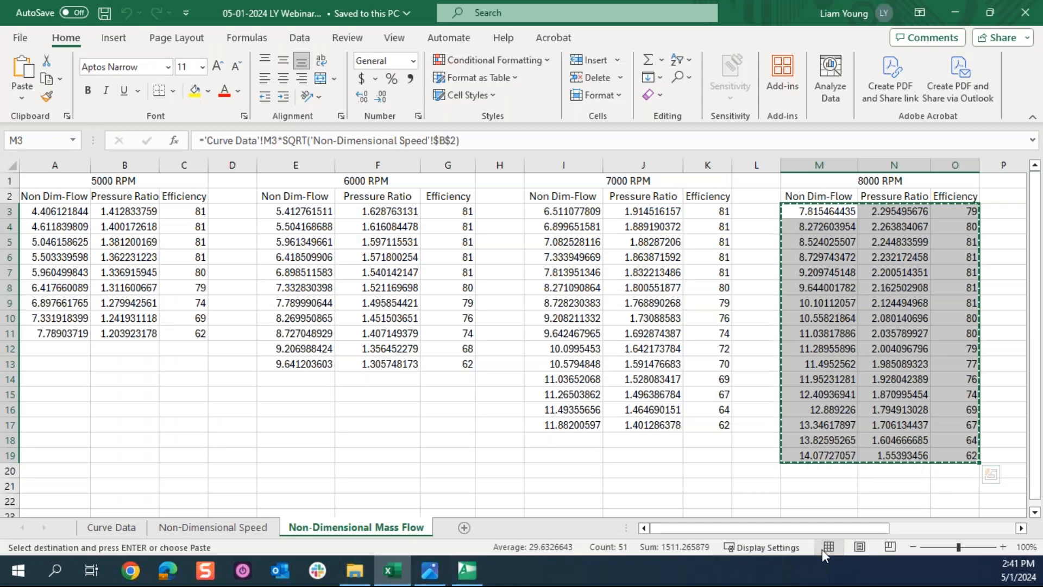
{"action": "left_click_drag", "start_coordinate": [852, 530], "coordinate": [939, 528]}
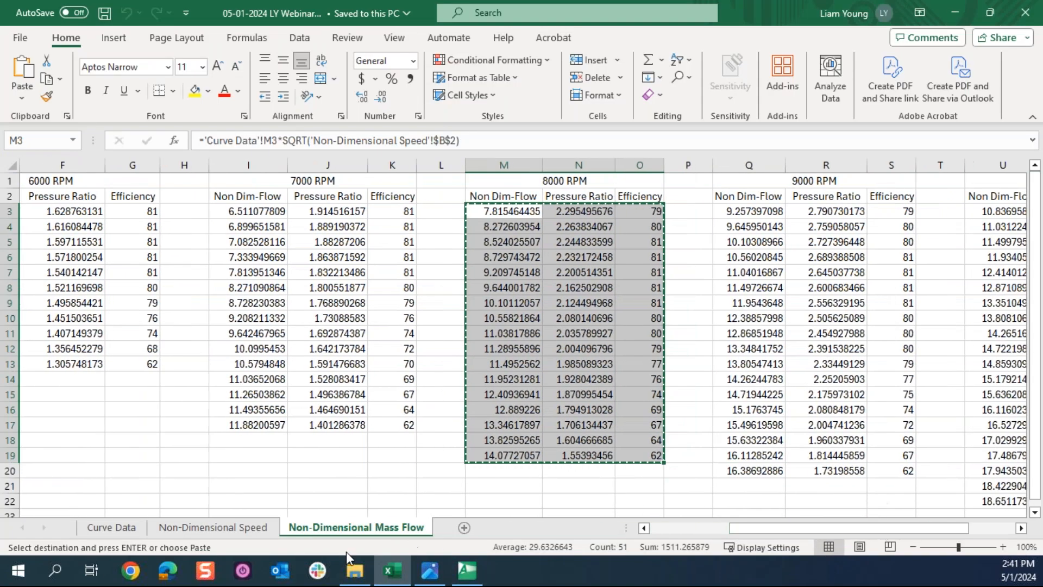
{"action": "left_click", "coordinate": [212, 527]}
{"action": "left_click", "coordinate": [213, 258]}
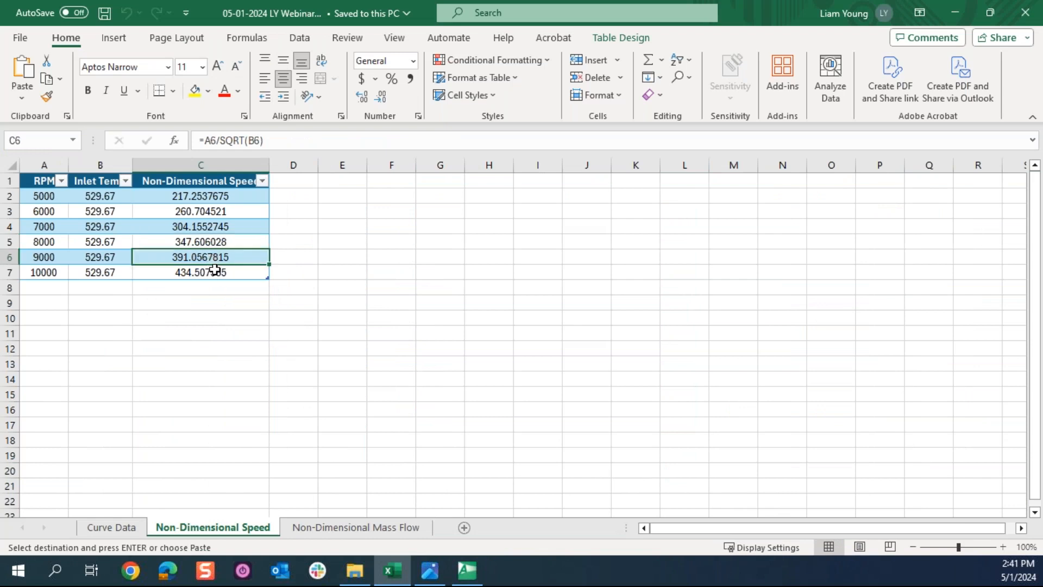
{"action": "left_click", "coordinate": [372, 528]}
{"action": "left_click", "coordinate": [467, 570]}
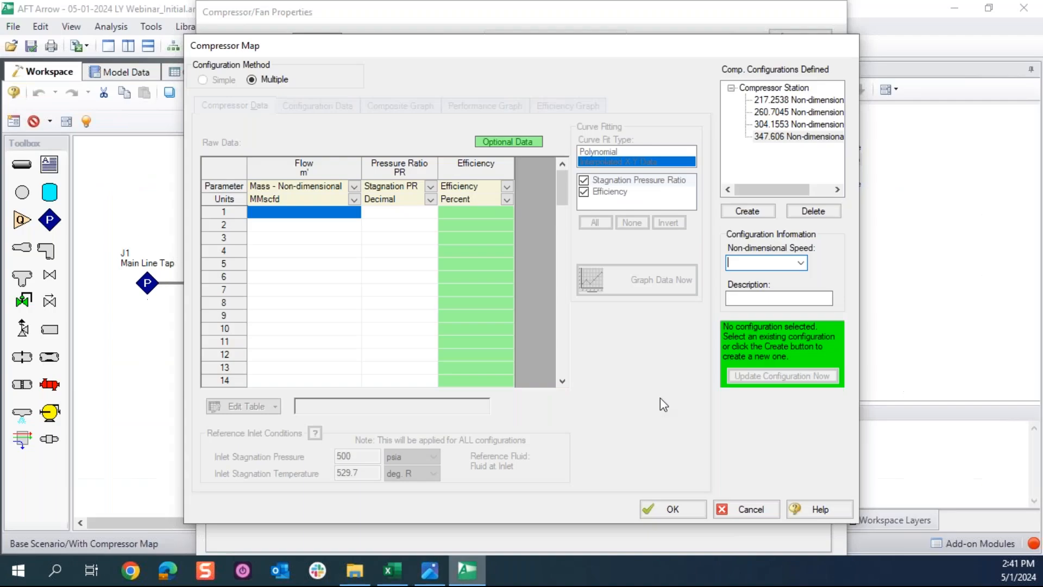
{"action": "key", "text": "ctrl+v"}
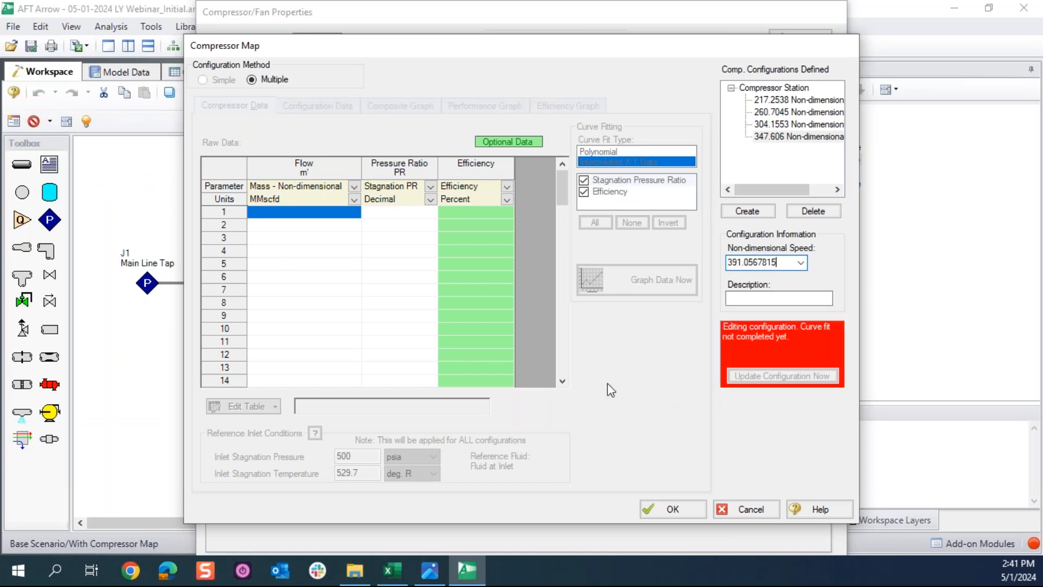
Step: Create a fifth compressor configuration in AFT Arrow and fill its raw data table with the 9000 RPM flow, pressure ratio and efficiency rows copied from Excel
{"action": "left_click", "coordinate": [392, 570]}
{"action": "left_click_drag", "start_coordinate": [760, 213], "coordinate": [909, 471]}
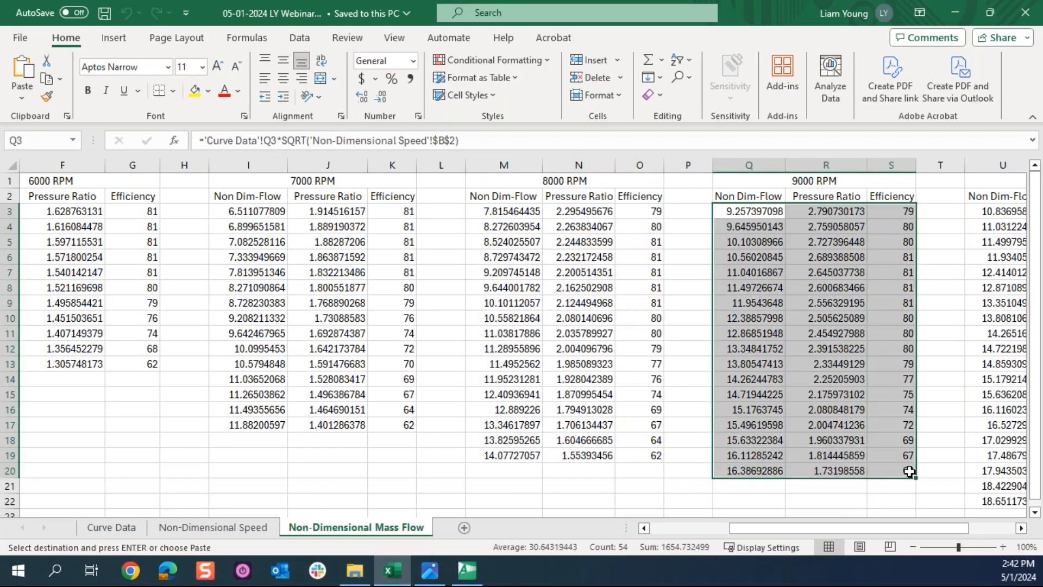
{"action": "key", "text": "ctrl+c"}
{"action": "left_click", "coordinate": [467, 571]}
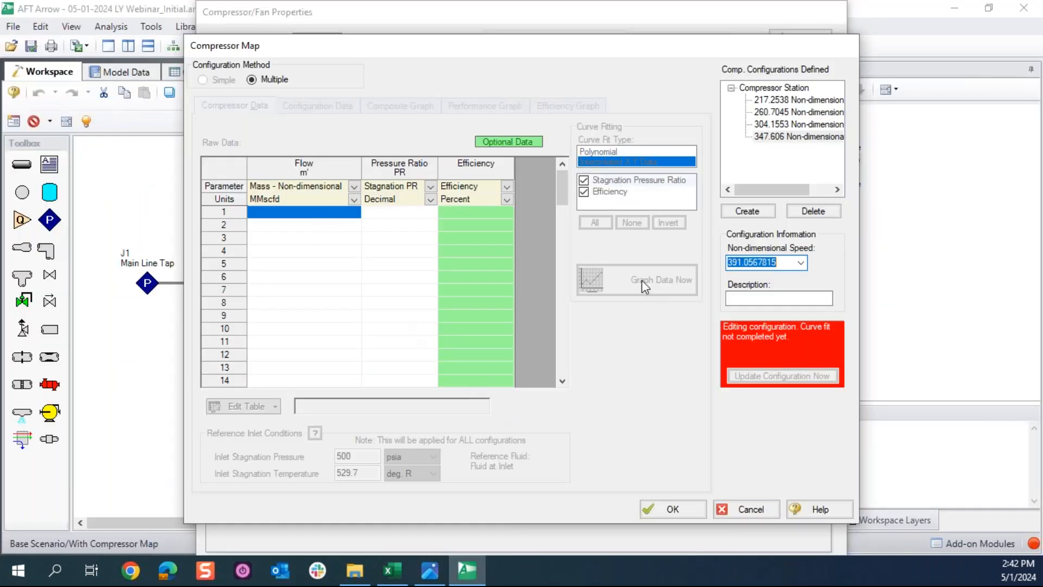
{"action": "left_click", "coordinate": [760, 212]}
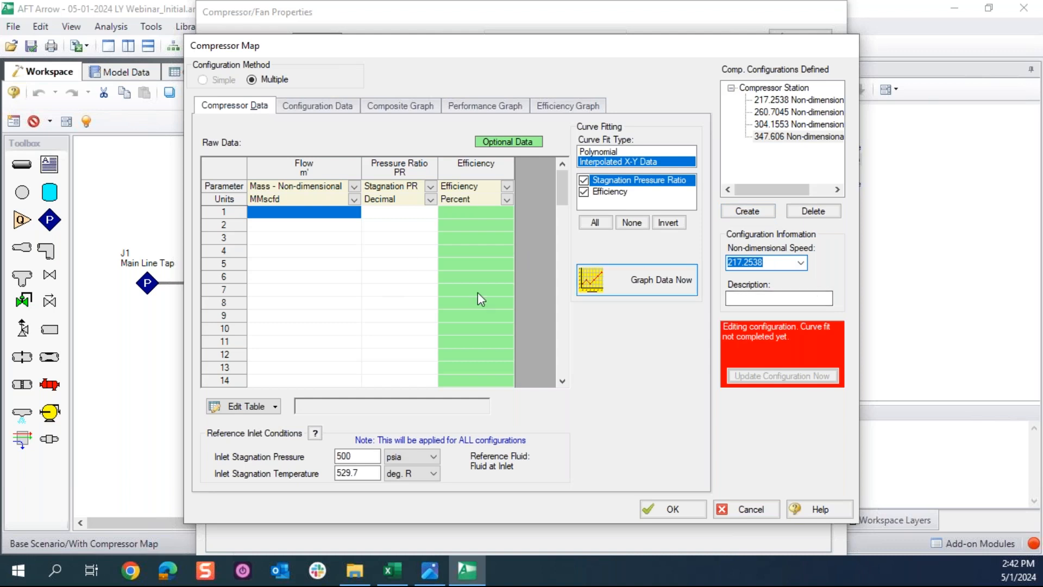
{"action": "left_click", "coordinate": [290, 212]}
{"action": "key", "text": "ctrl+v"}
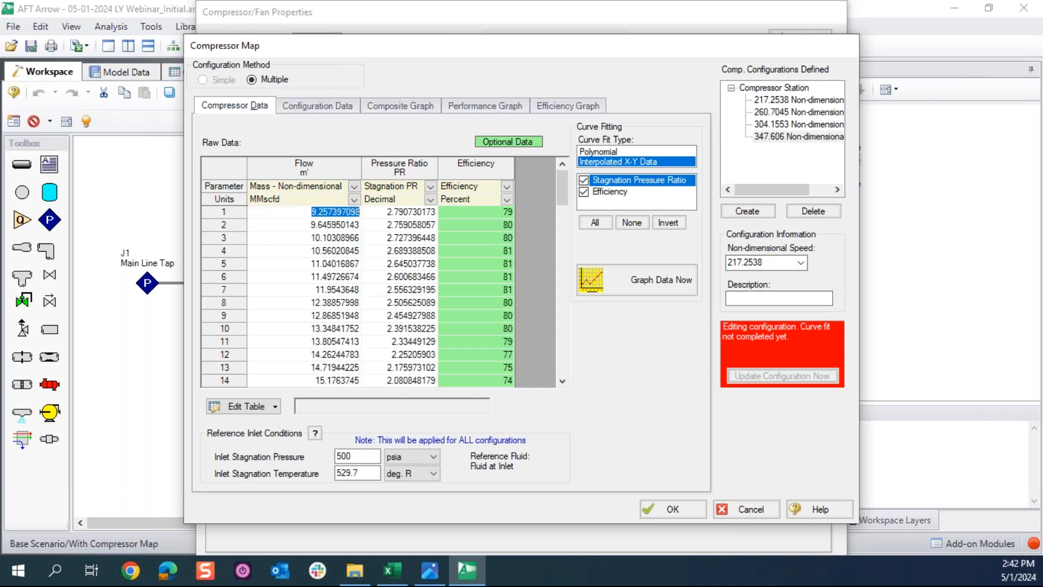
Step: Copy the 9000 RPM non-dimensional speed, 391.0567815, from Excel into the fifth AFT Arrow configuration, then graph its data and update the configuration
{"action": "left_click", "coordinate": [393, 570]}
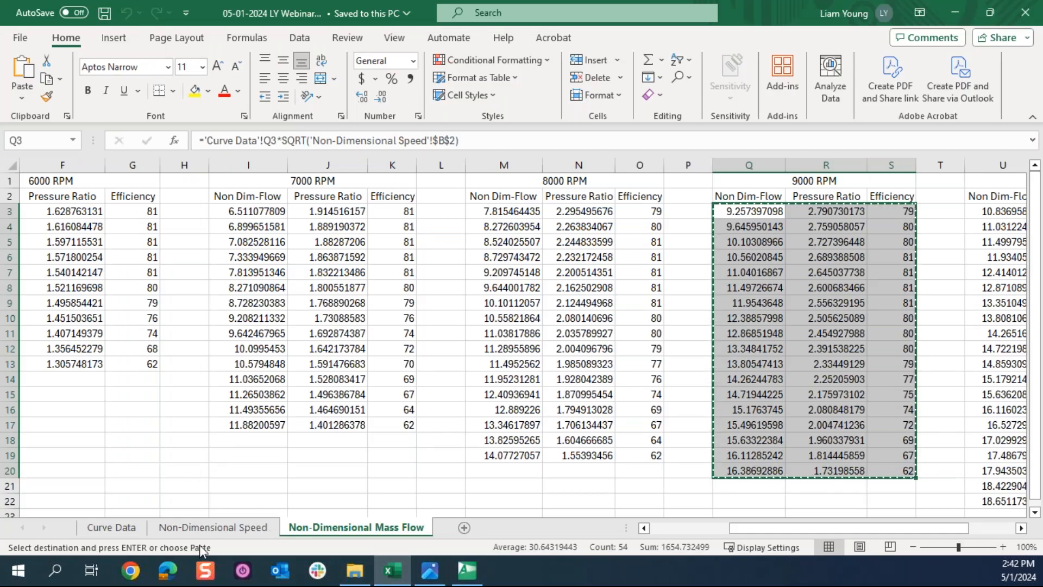
{"action": "left_click", "coordinate": [210, 531]}
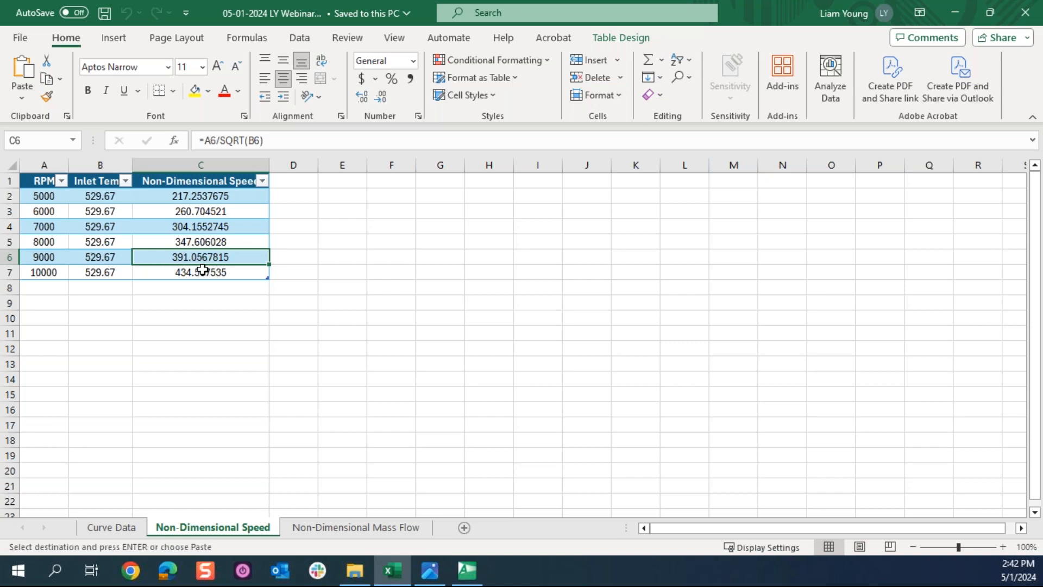
{"action": "left_click", "coordinate": [467, 570]}
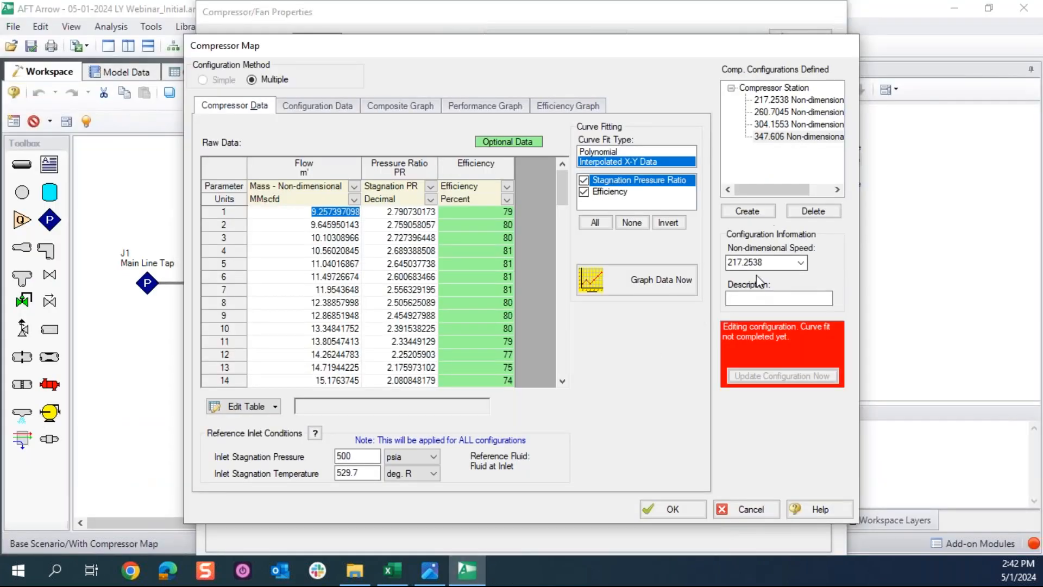
{"action": "key", "text": "ctrl+v"}
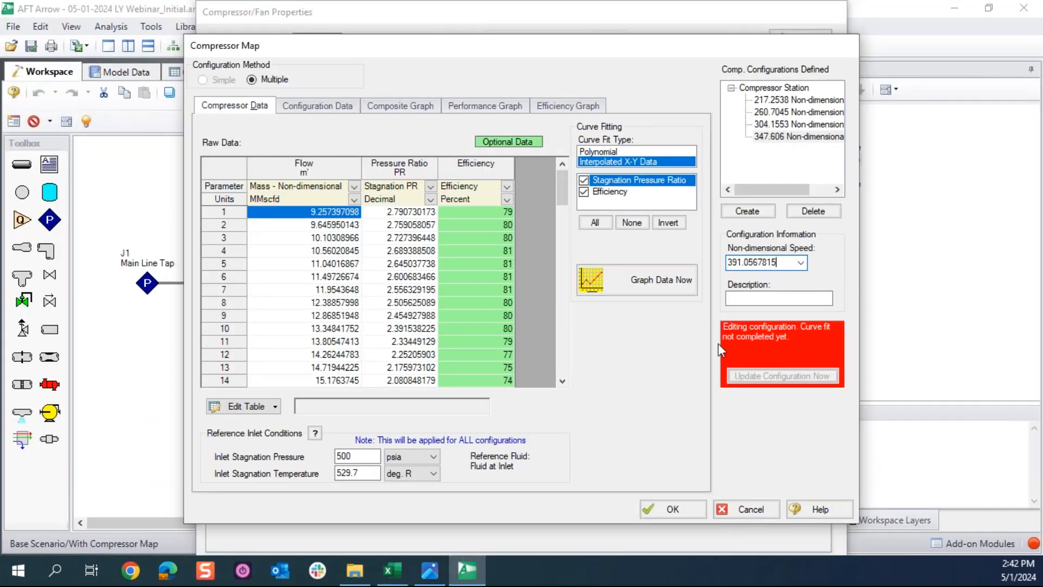
{"action": "left_click", "coordinate": [612, 281]}
{"action": "left_click", "coordinate": [758, 377]}
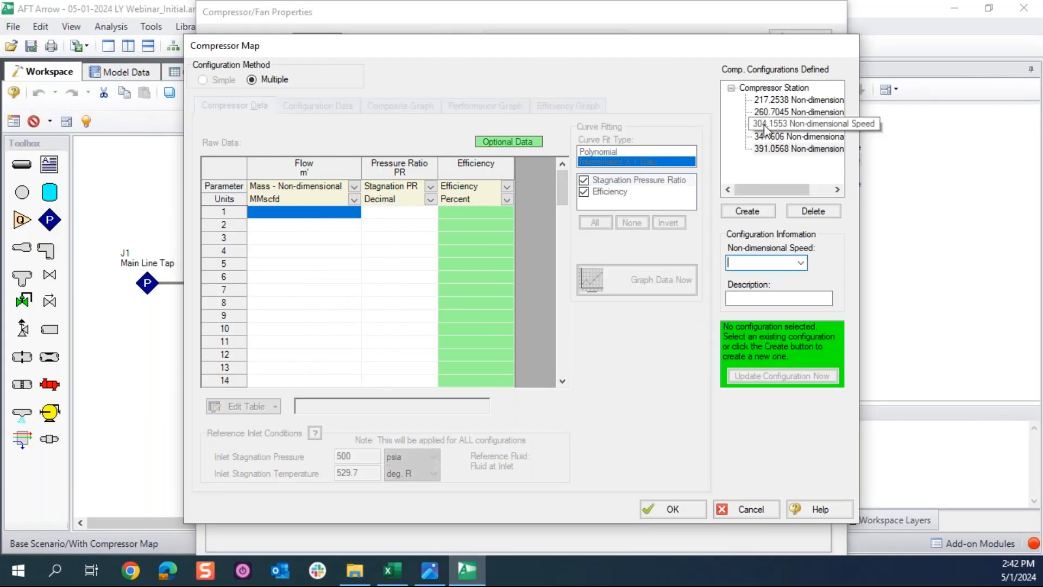
Step: Create a sixth compressor configuration and copy the 10000 RPM non-dimensional speed, 434.507535, from Excel into it
{"action": "left_click", "coordinate": [747, 212]}
{"action": "left_click", "coordinate": [392, 571]}
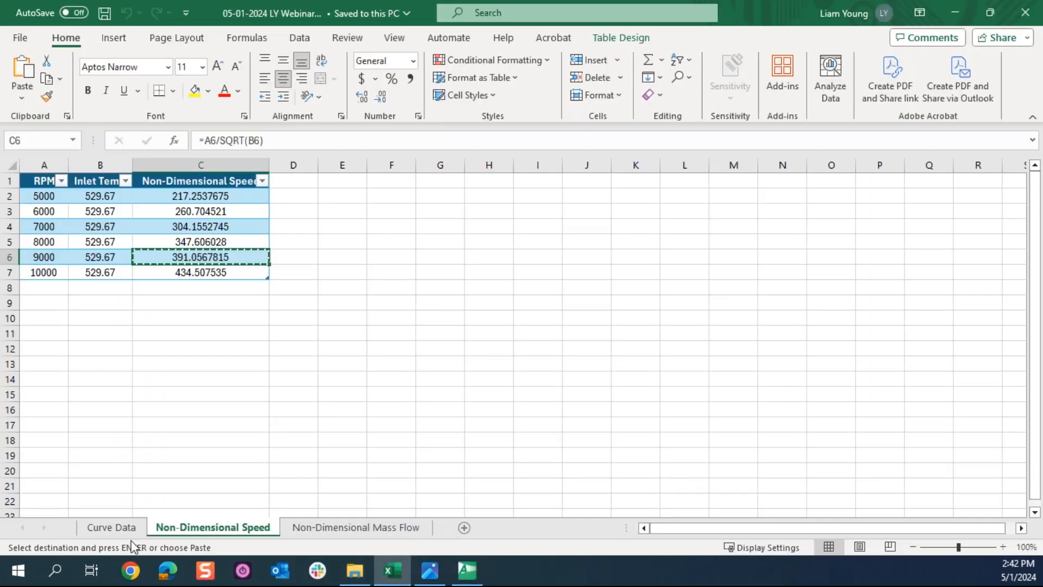
{"action": "left_click", "coordinate": [111, 527]}
{"action": "left_click", "coordinate": [179, 526]}
{"action": "left_click", "coordinate": [200, 288]}
{"action": "left_click", "coordinate": [216, 272]}
{"action": "key", "text": "ctrl+c"}
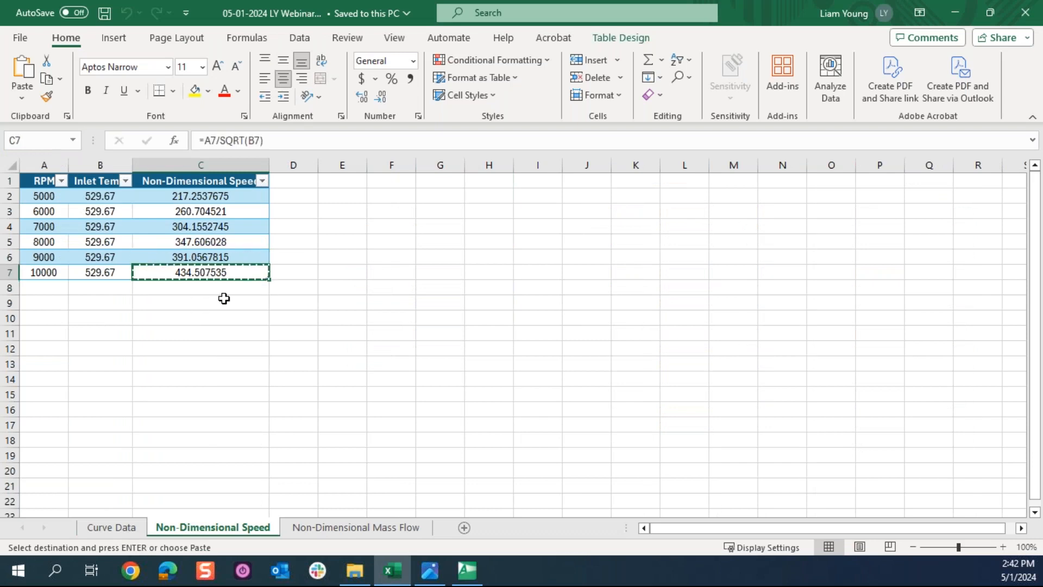
{"action": "left_click", "coordinate": [466, 571]}
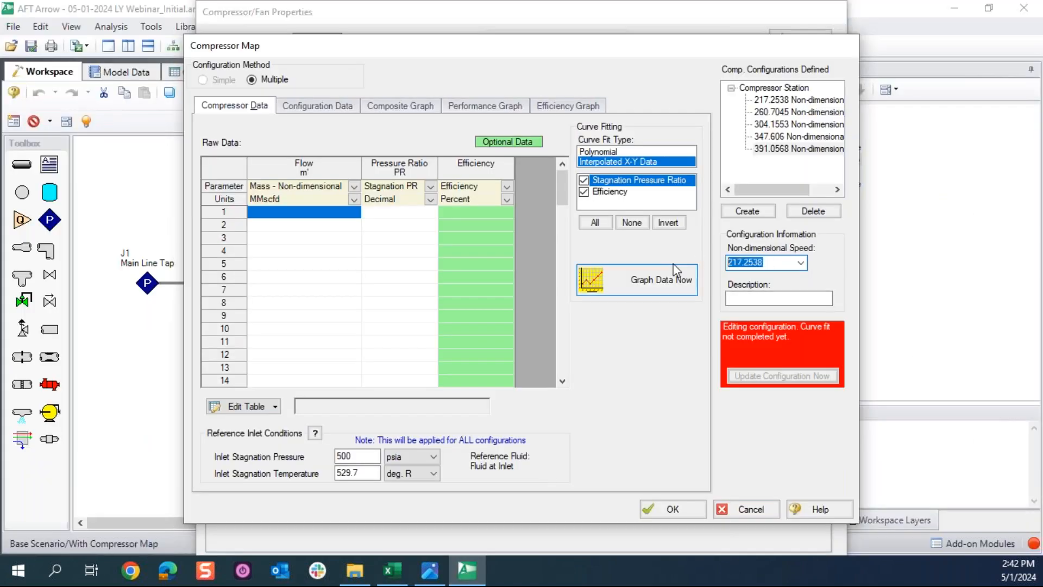
{"action": "key", "text": "ctrl+v"}
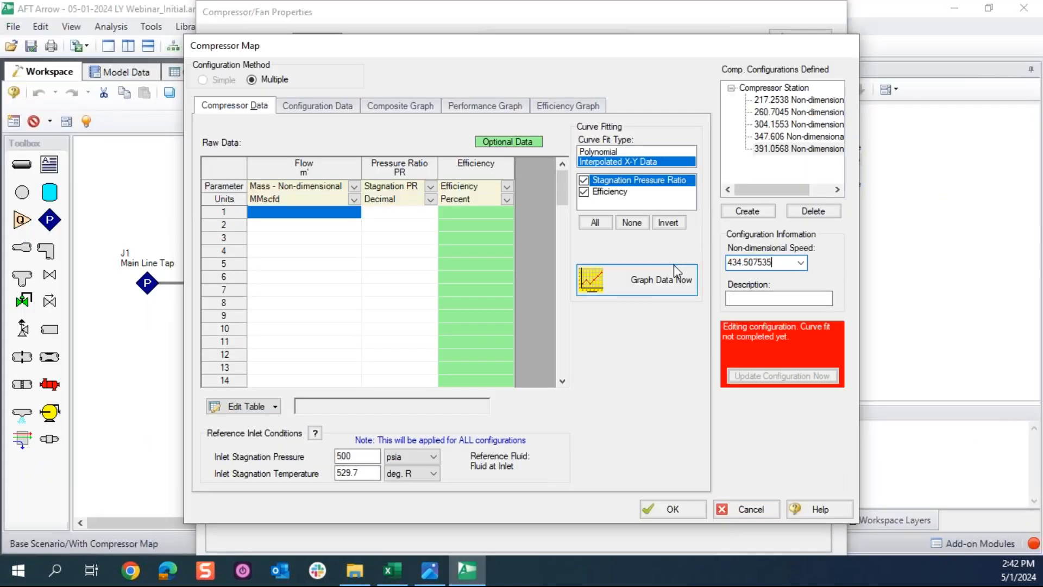
Step: Copy the 10000 RPM flow, pressure ratio and efficiency rows from Excel into AFT Arrow's raw data table and update the configuration with the graphed curves
{"action": "left_click", "coordinate": [400, 580]}
{"action": "left_click", "coordinate": [358, 528]}
{"action": "left_click_drag", "start_coordinate": [990, 218], "coordinate": [938, 223]}
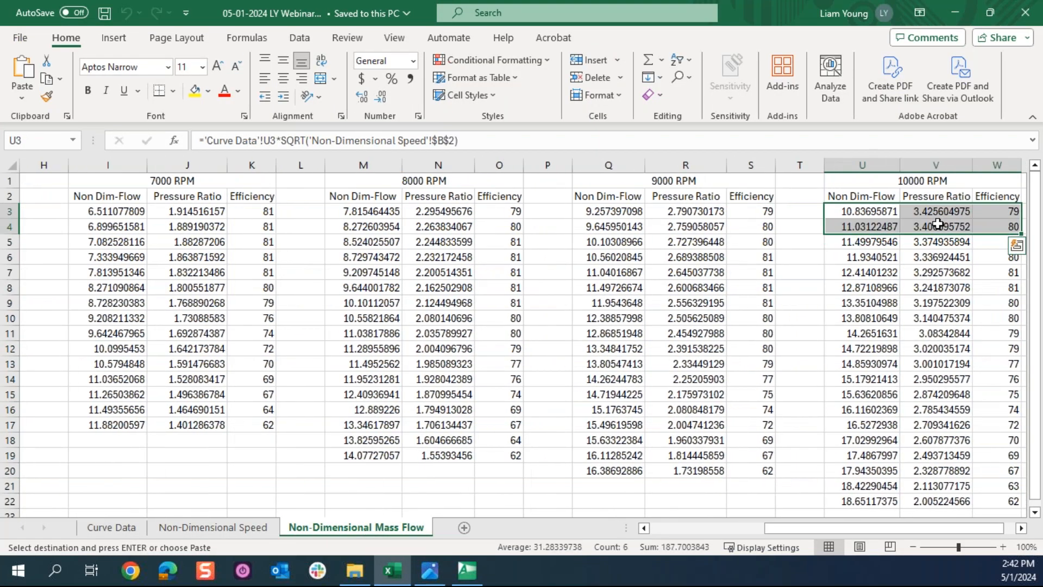
{"action": "left_click_drag", "start_coordinate": [778, 296], "coordinate": [780, 293]}
{"action": "left_click_drag", "start_coordinate": [858, 213], "coordinate": [1001, 507]}
{"action": "key", "text": "ctrl+c"}
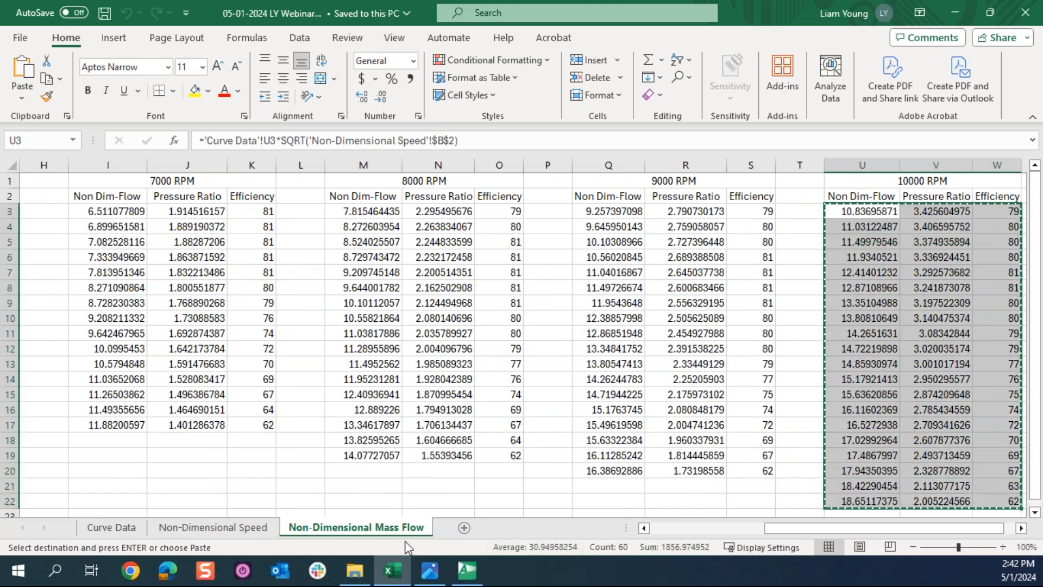
{"action": "left_click", "coordinate": [465, 580]}
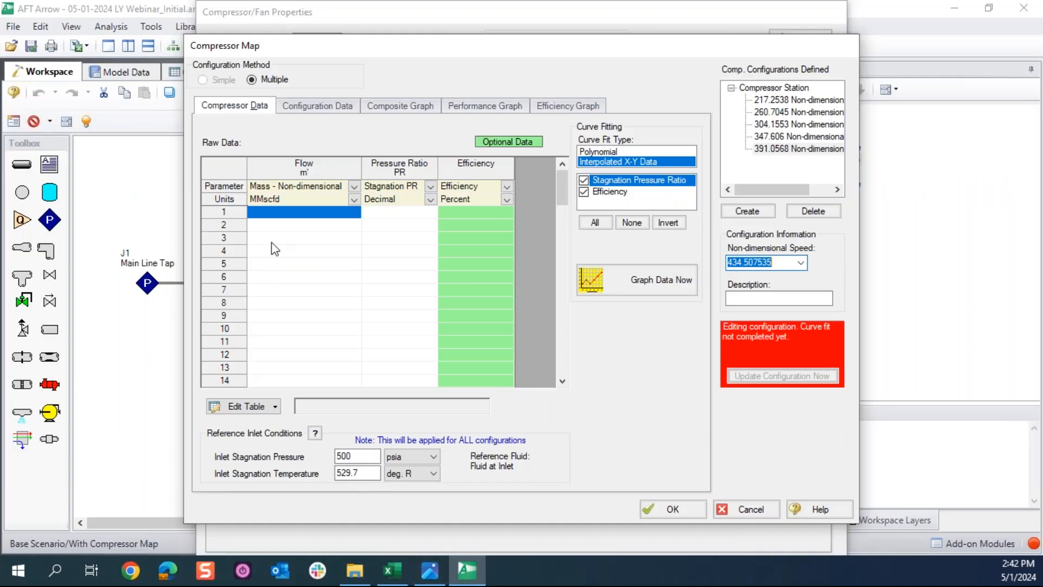
{"action": "left_click", "coordinate": [299, 211]}
{"action": "key", "text": "ctrl+v"}
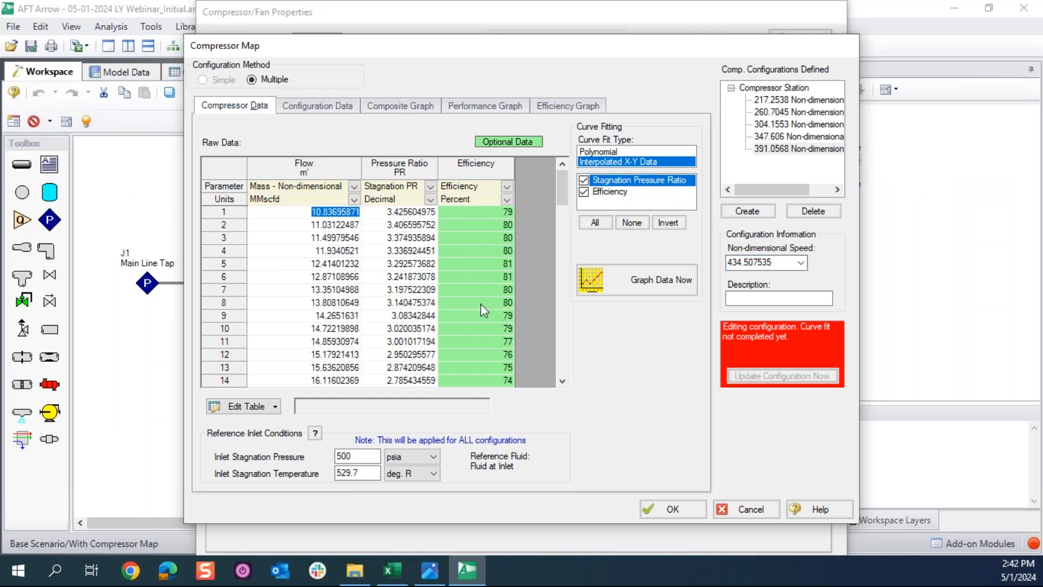
{"action": "left_click", "coordinate": [654, 278]}
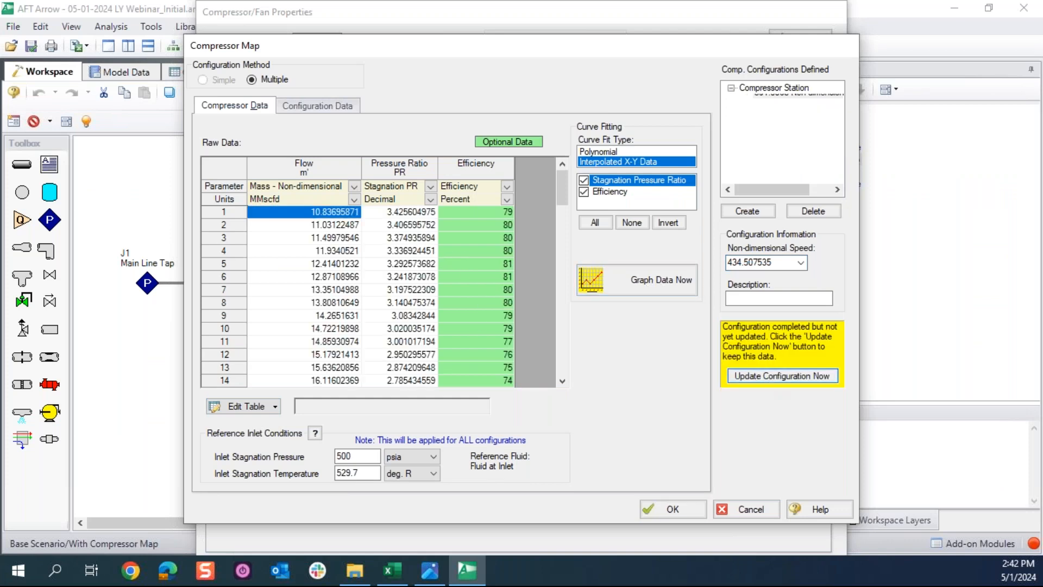
{"action": "left_click", "coordinate": [783, 375]}
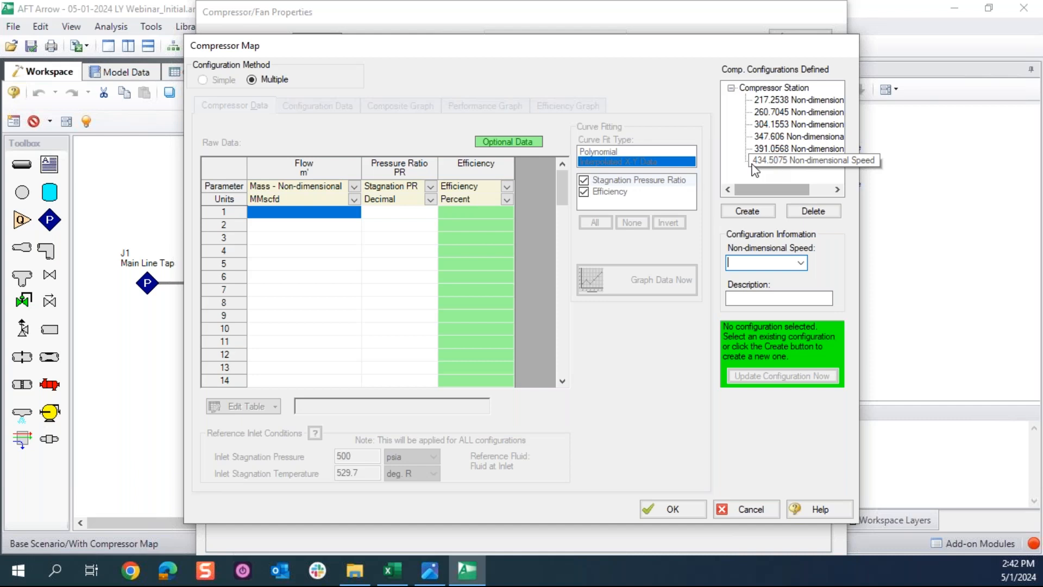
Step: Accept the compressor map and the Compressor Station properties, allowing the child scenarios' output results to be cleared
{"action": "left_click", "coordinate": [392, 569]}
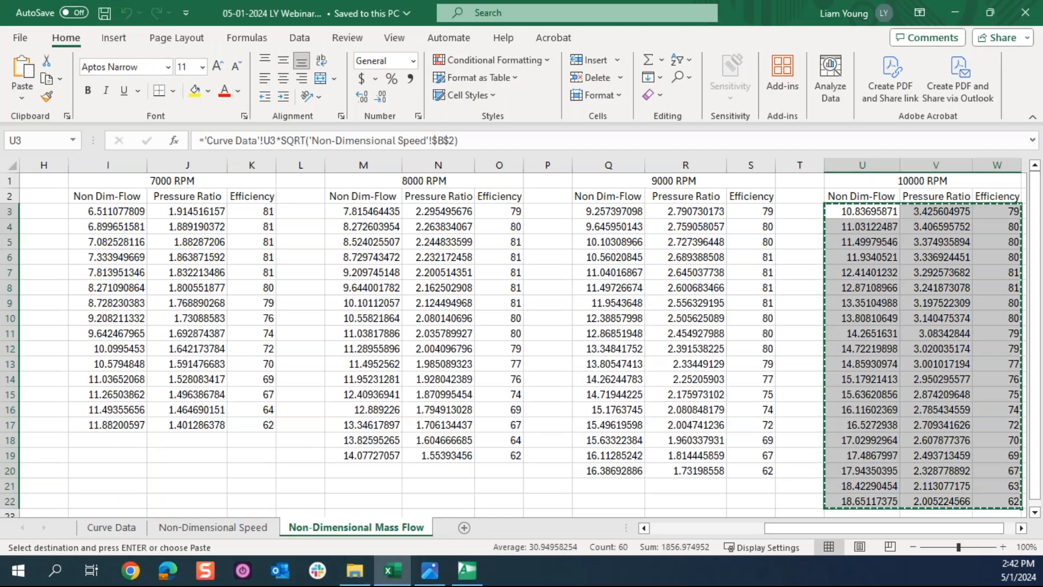
{"action": "left_click", "coordinate": [191, 528]}
{"action": "left_click", "coordinate": [467, 570]}
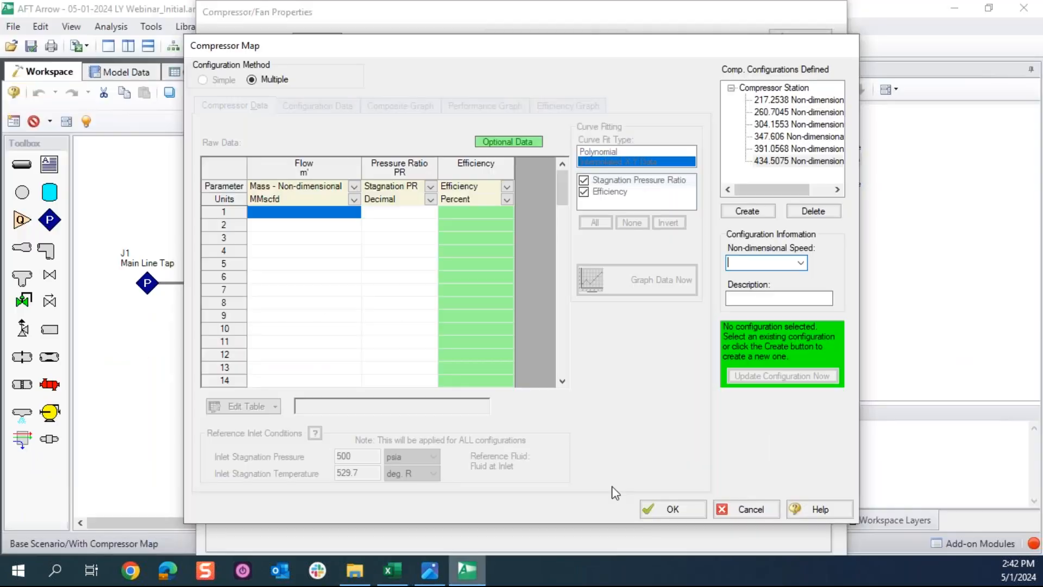
{"action": "left_click", "coordinate": [671, 509]}
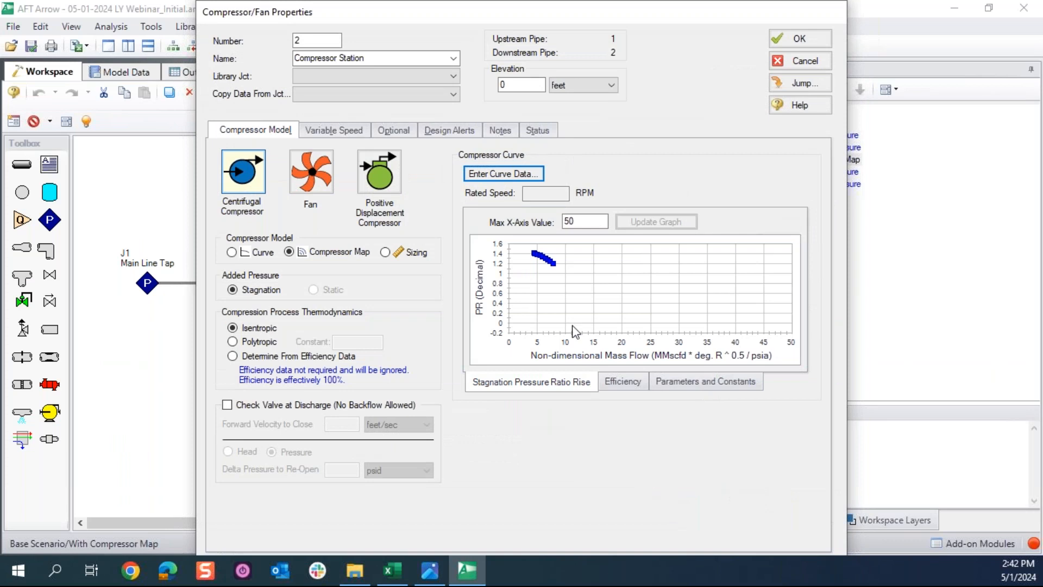
{"action": "left_click", "coordinate": [800, 43]}
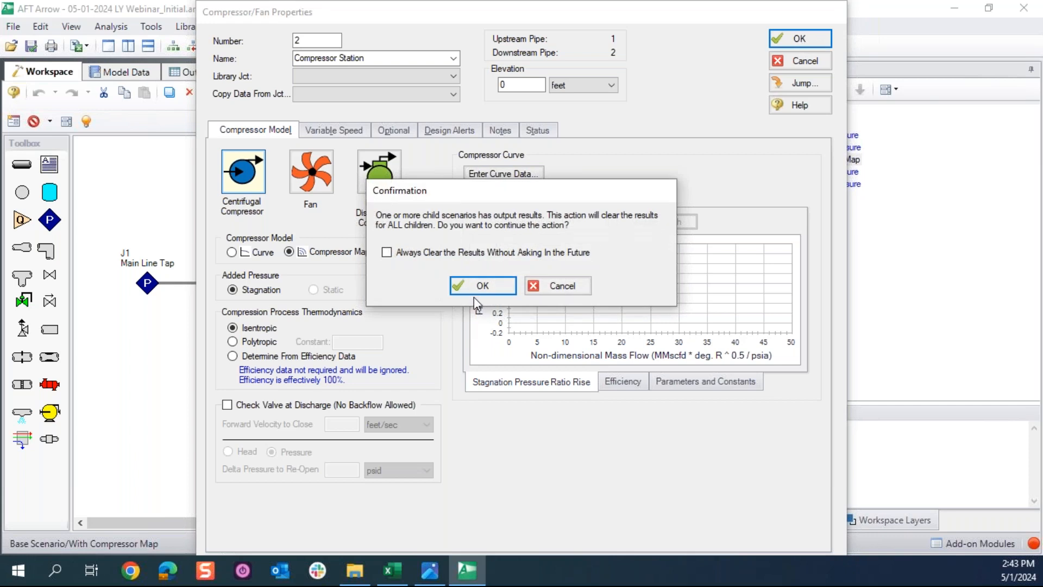
{"action": "left_click", "coordinate": [483, 288]}
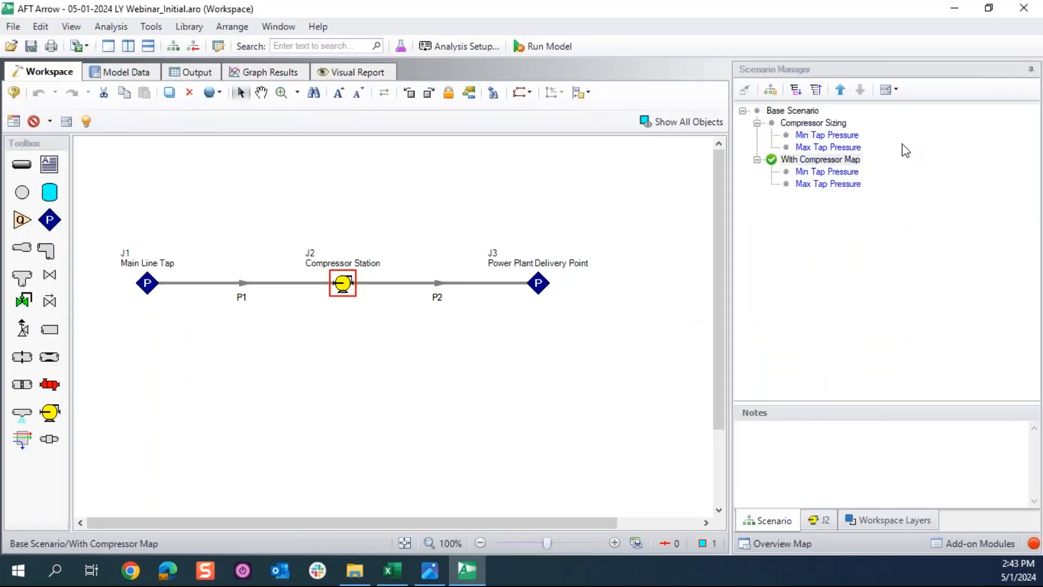
Step: Reopen the Compressor Station properties and examine the pressure ratio curves at non-dimensional speeds 260.7045, 347.606 and 391.0568
{"action": "double_click", "coordinate": [337, 283]}
{"action": "left_click", "coordinate": [688, 173]}
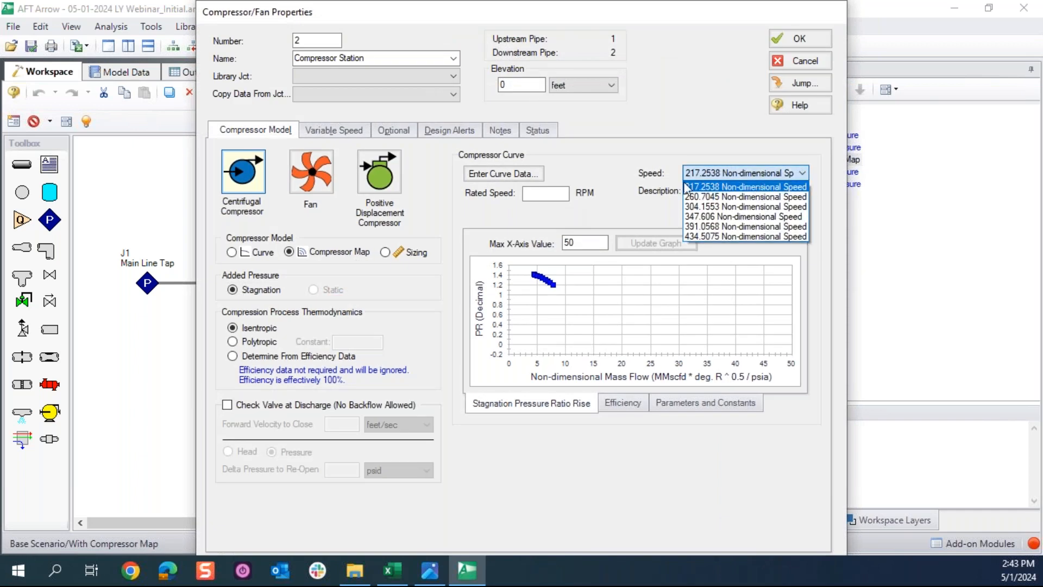
{"action": "left_click", "coordinate": [714, 197]}
{"action": "left_click", "coordinate": [716, 173]}
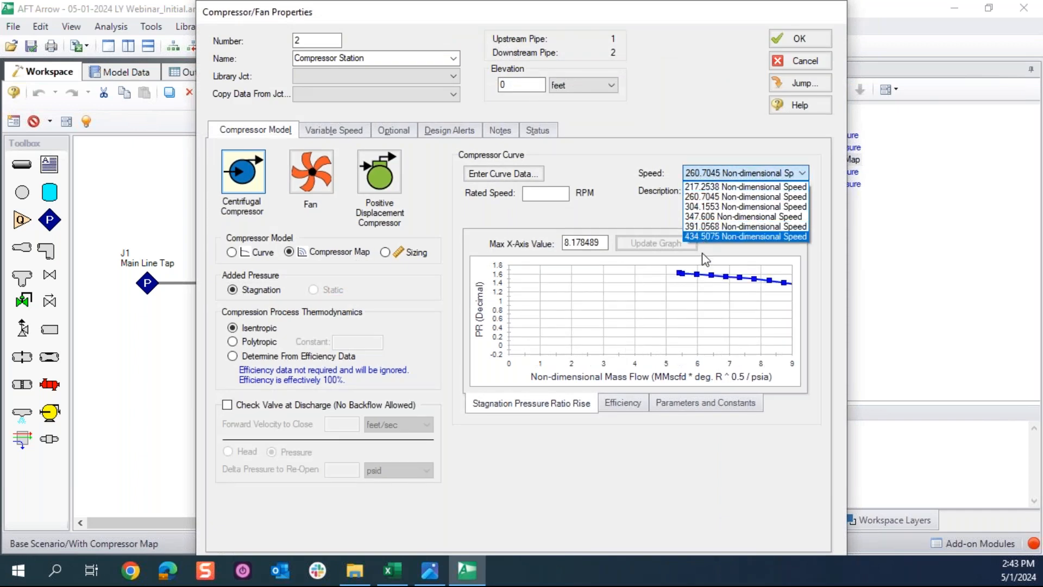
{"action": "left_click", "coordinate": [709, 178]}
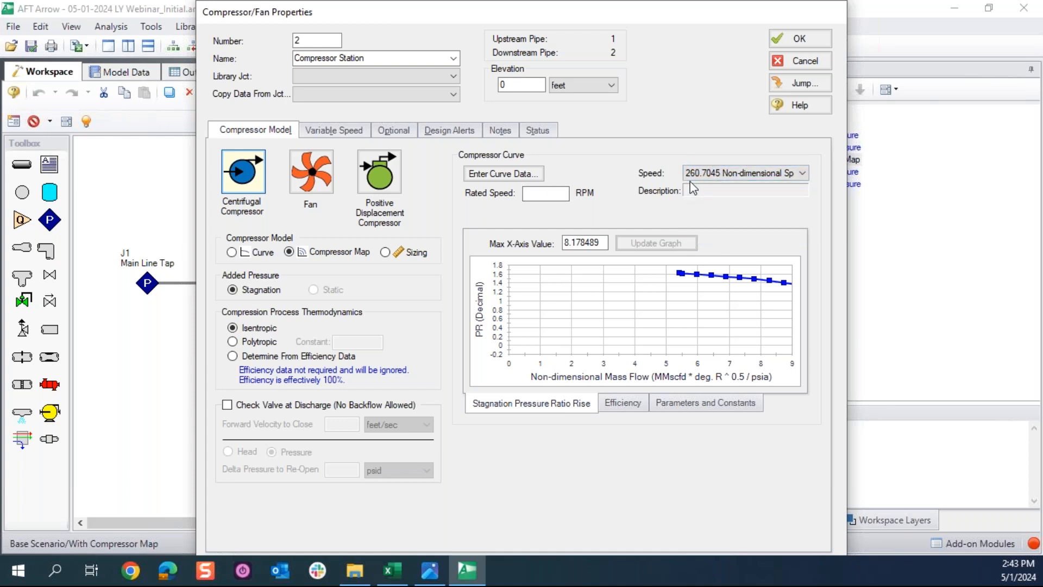
{"action": "left_click", "coordinate": [704, 177]}
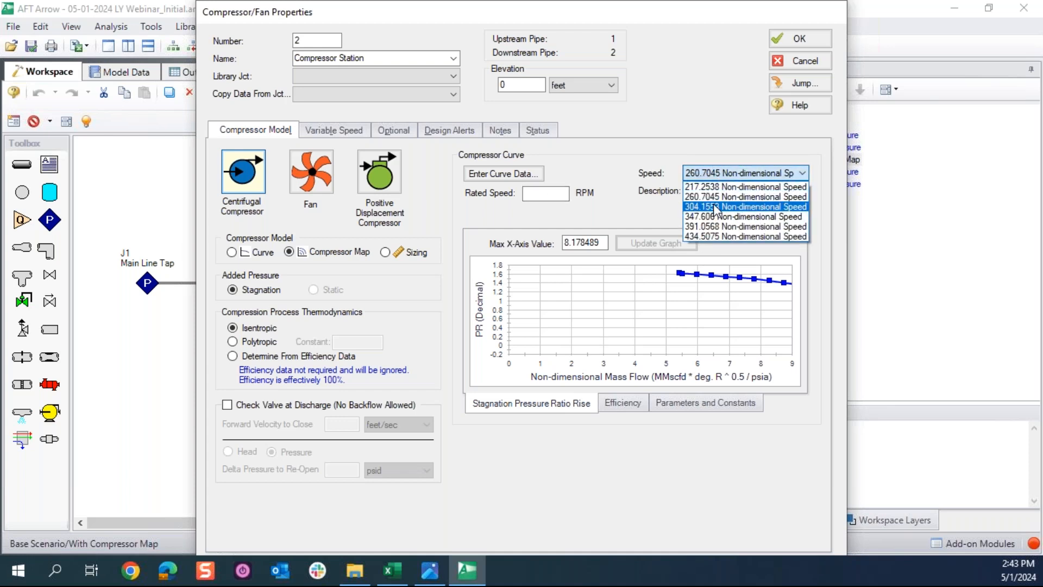
{"action": "left_click", "coordinate": [714, 200]}
{"action": "left_click", "coordinate": [720, 178]}
{"action": "left_click", "coordinate": [717, 217]}
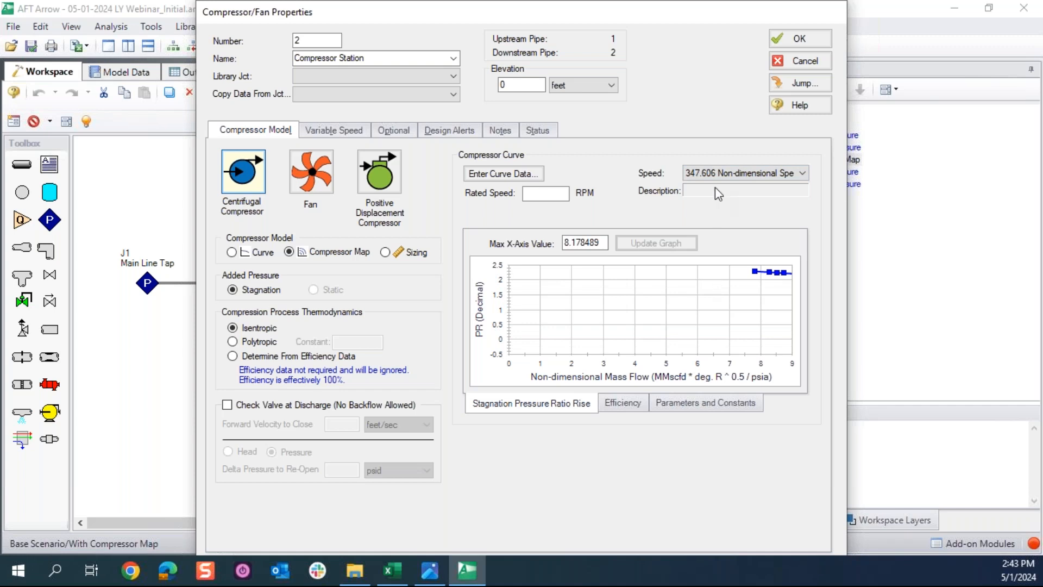
{"action": "left_click", "coordinate": [718, 172]}
{"action": "left_click", "coordinate": [706, 225]}
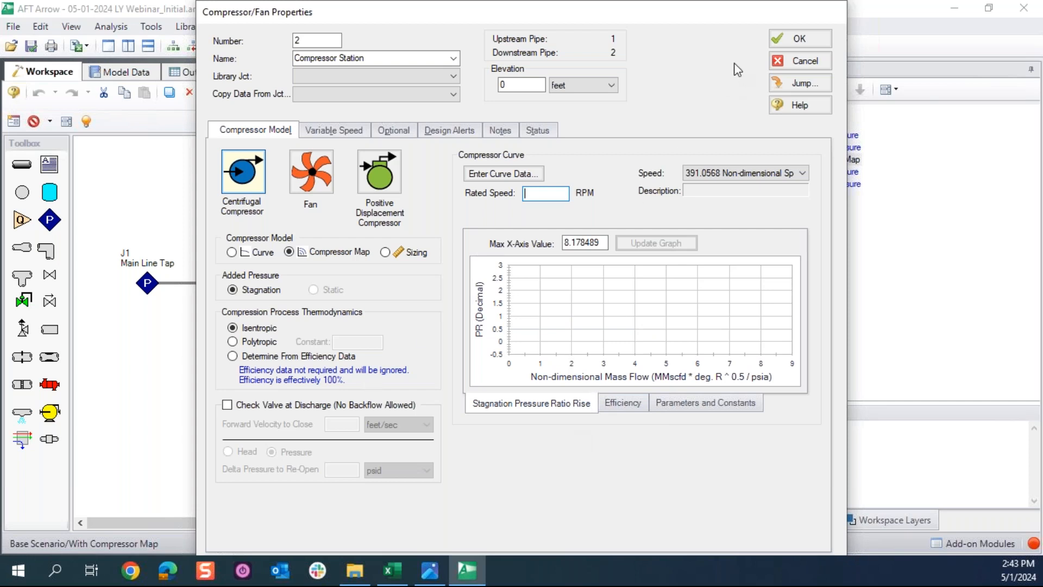
Step: Set the Compressor Station's compression process thermodynamics to Determine From Efficiency Data and apply the properties
{"action": "left_click", "coordinate": [798, 34]}
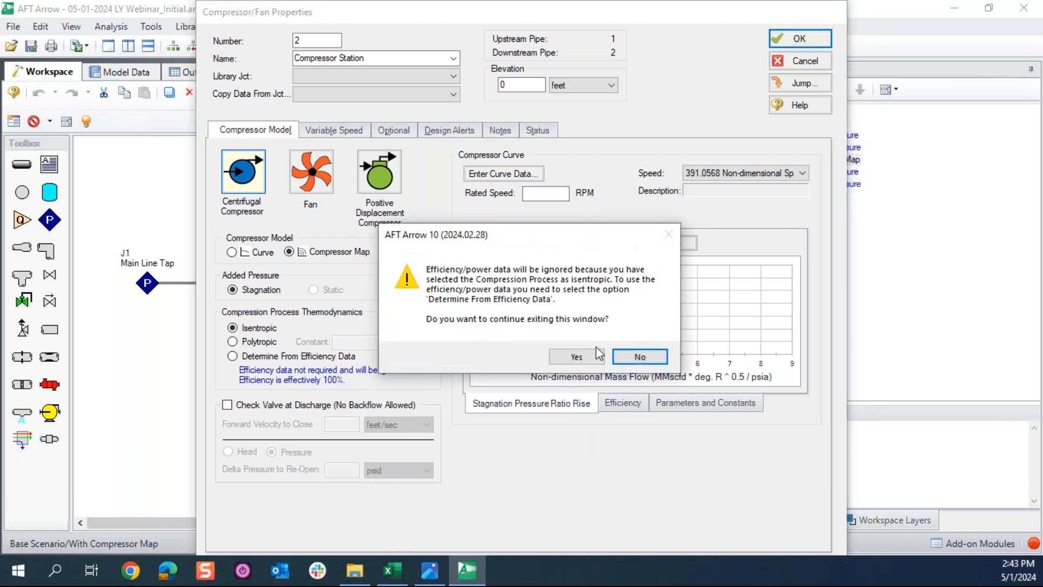
{"action": "left_click", "coordinate": [640, 358]}
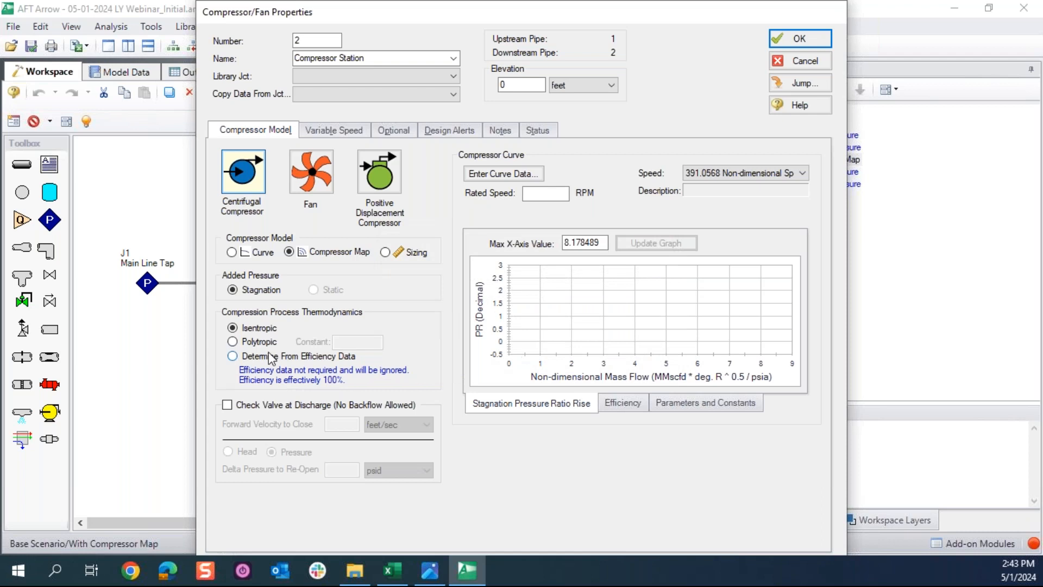
{"action": "left_click", "coordinate": [259, 356]}
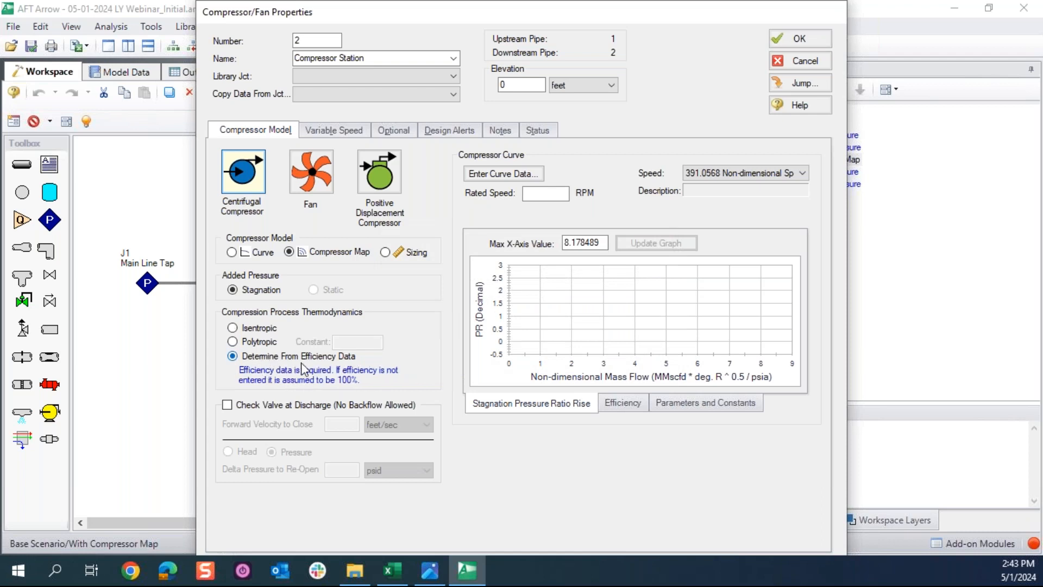
{"action": "left_click", "coordinate": [796, 39]}
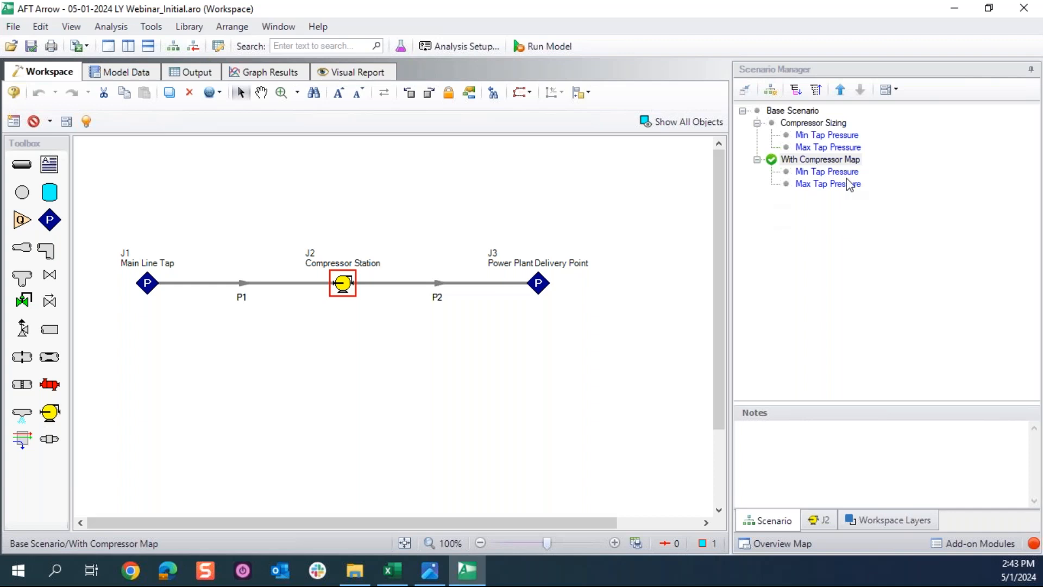
Step: In the Min Tap Pressure scenario under With Compressor Map, copy all parent junction data into the Compressor Station and display its 304.1553 speed curve
{"action": "double_click", "coordinate": [843, 171]}
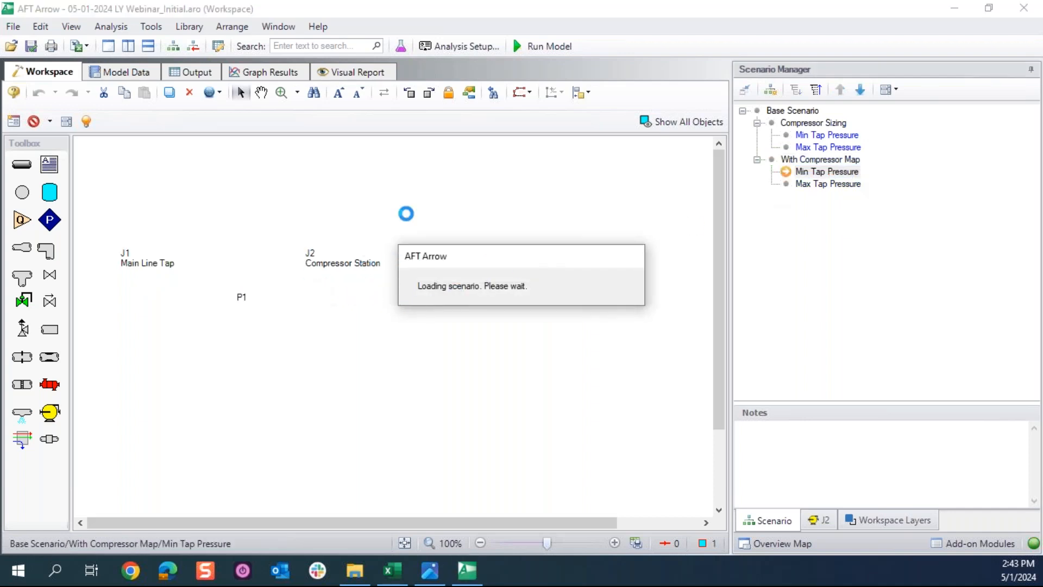
{"action": "left_click", "coordinate": [343, 288]}
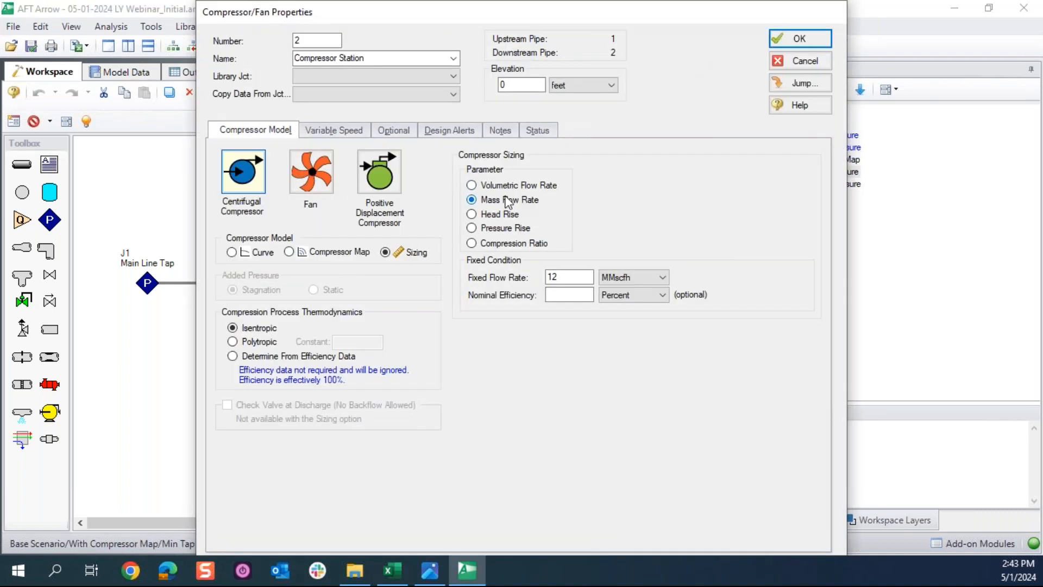
{"action": "left_click", "coordinate": [333, 92]}
{"action": "left_click", "coordinate": [329, 109]}
{"action": "left_click", "coordinate": [592, 123]}
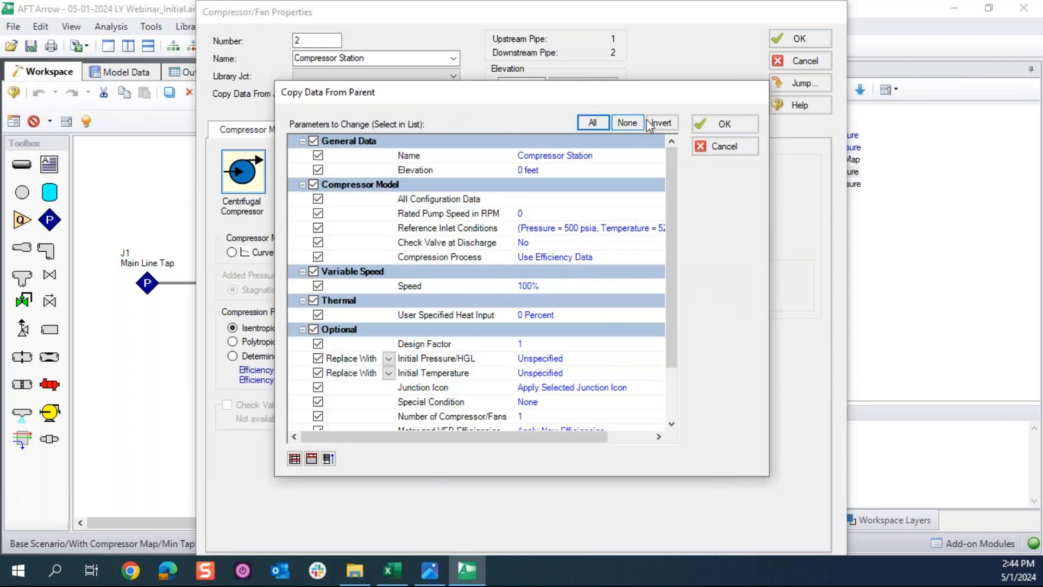
{"action": "left_click", "coordinate": [719, 126]}
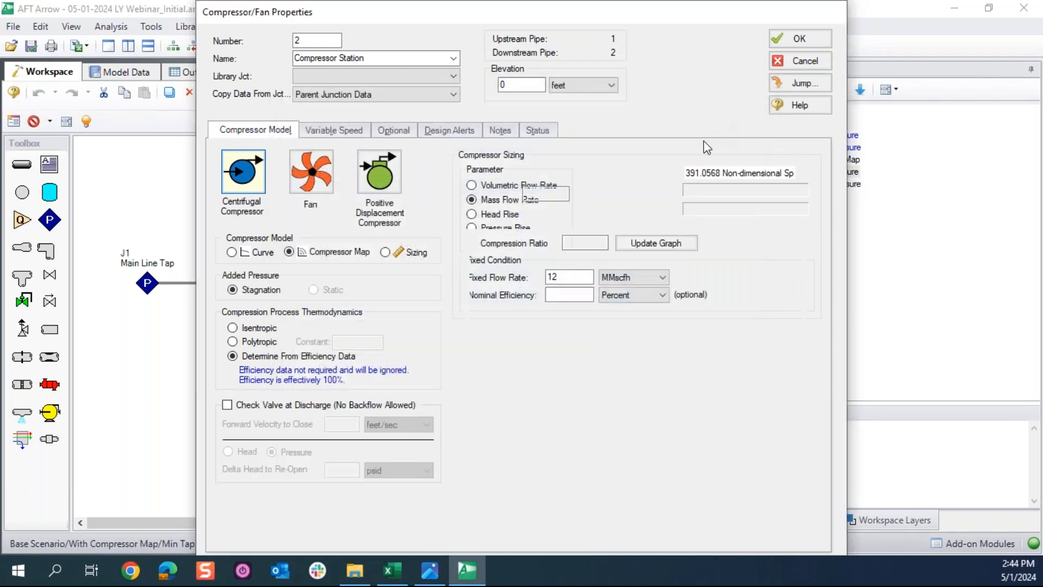
{"action": "left_click", "coordinate": [738, 173]}
{"action": "left_click", "coordinate": [709, 207]}
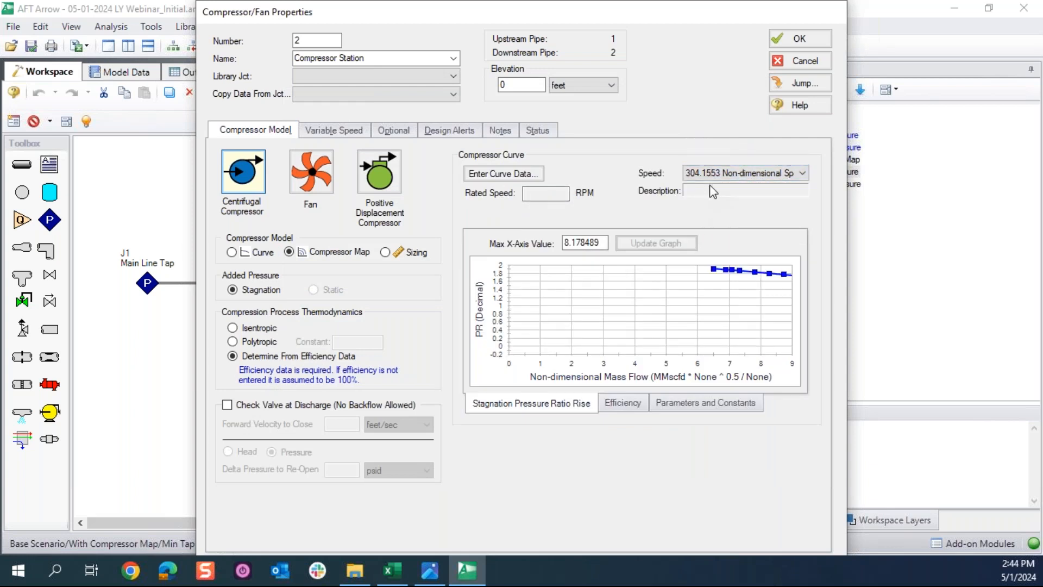
Step: Accept the current properties, then copy all parent junction data into the Compressor Station in With Compressor Map's Max Tap Pressure scenario and apply it
{"action": "left_click", "coordinate": [778, 41]}
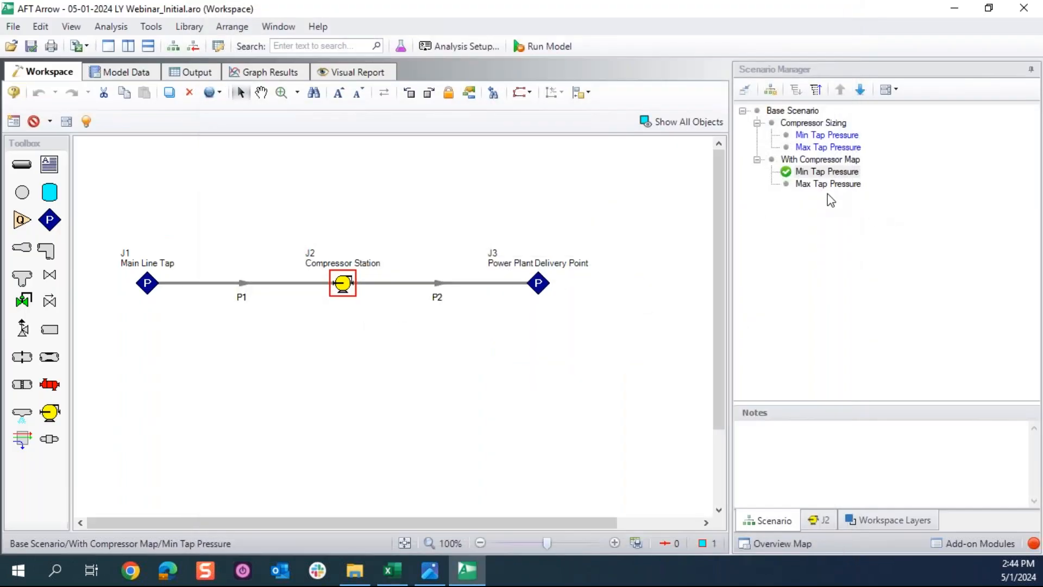
{"action": "double_click", "coordinate": [827, 185]}
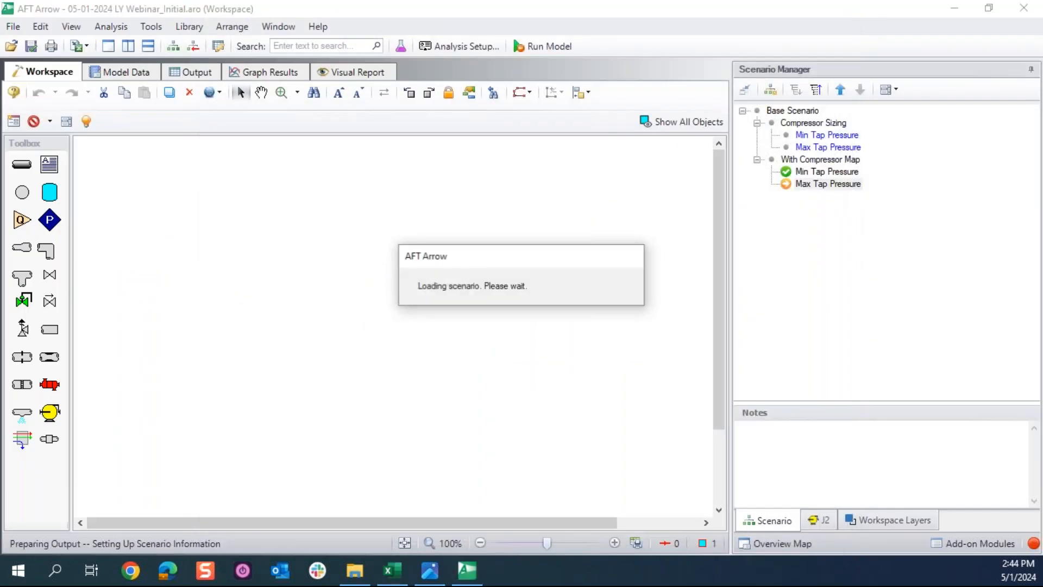
{"action": "left_click", "coordinate": [348, 283]}
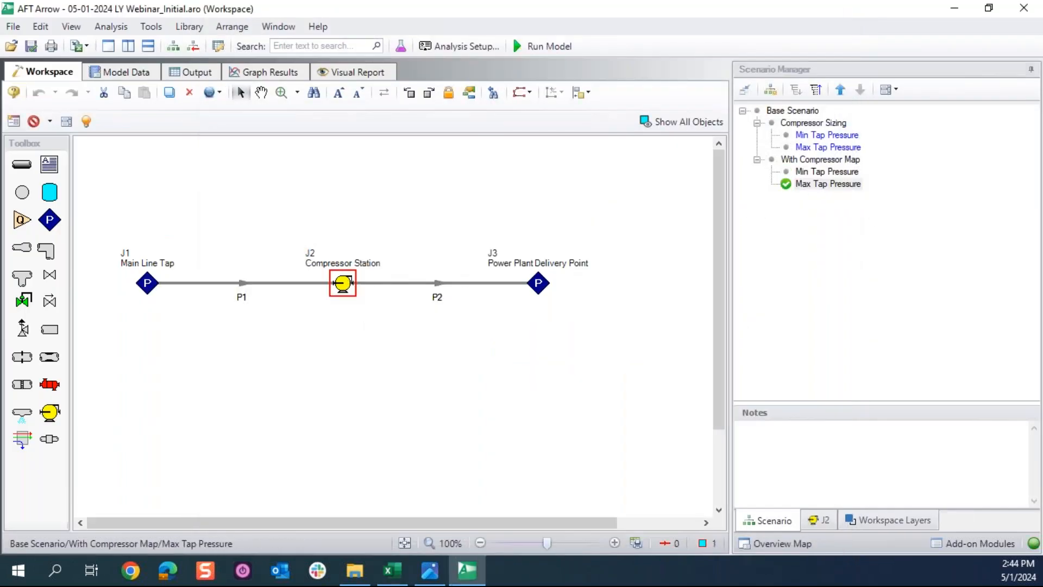
{"action": "double_click", "coordinate": [346, 284]}
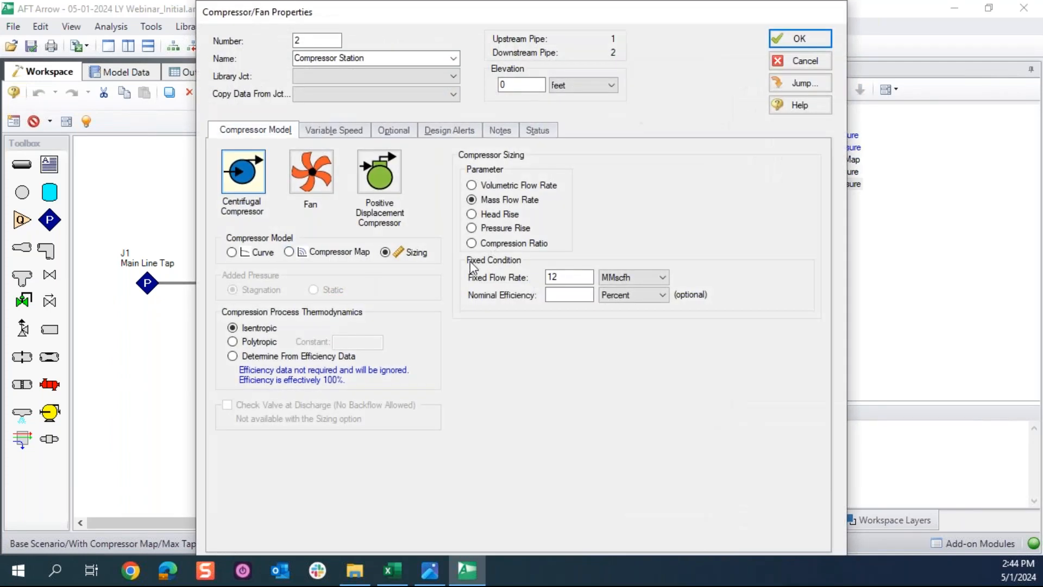
{"action": "left_click", "coordinate": [251, 355]}
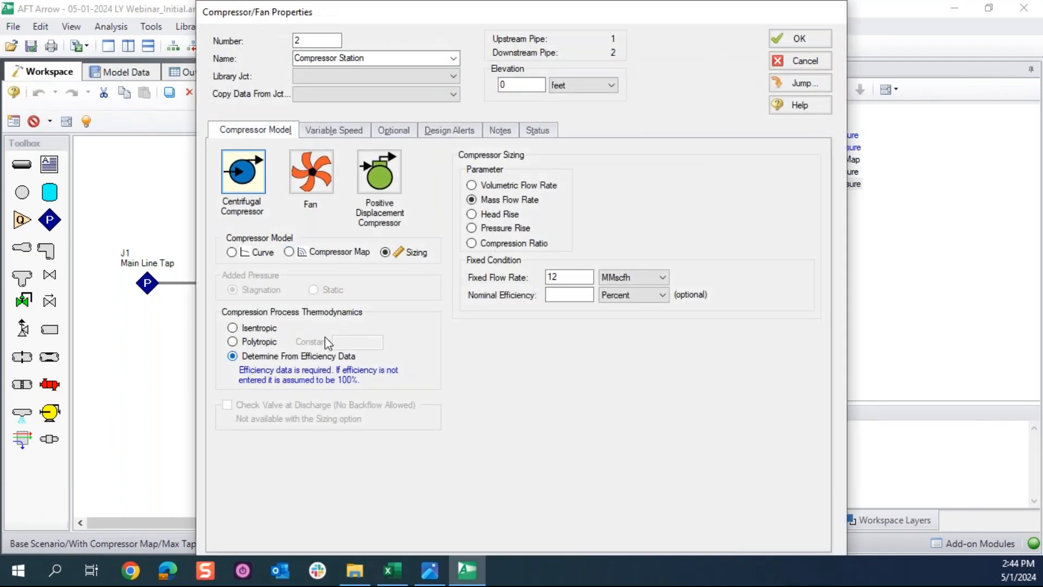
{"action": "left_click", "coordinate": [302, 130]}
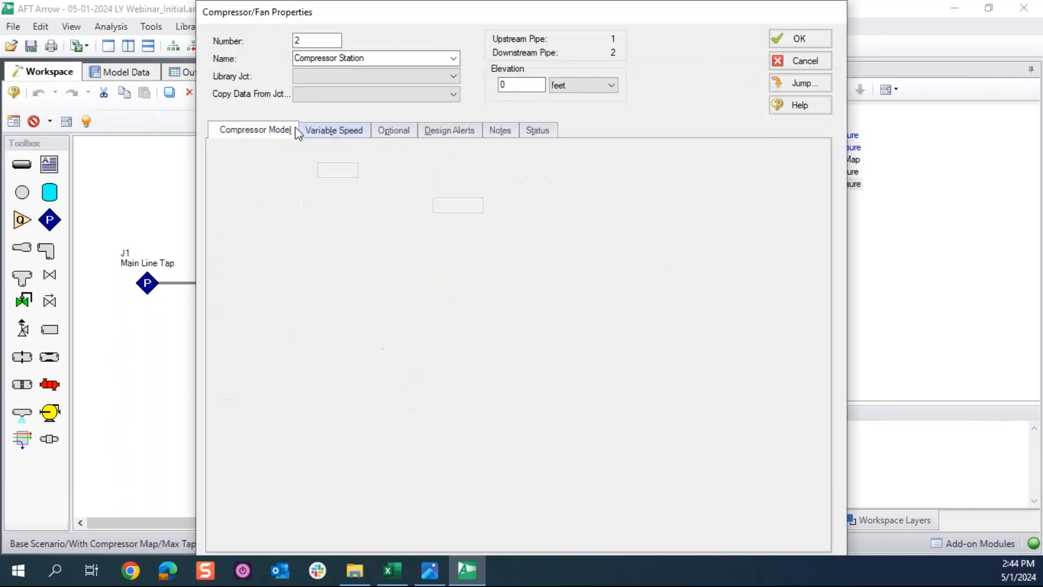
{"action": "left_click", "coordinate": [278, 131]}
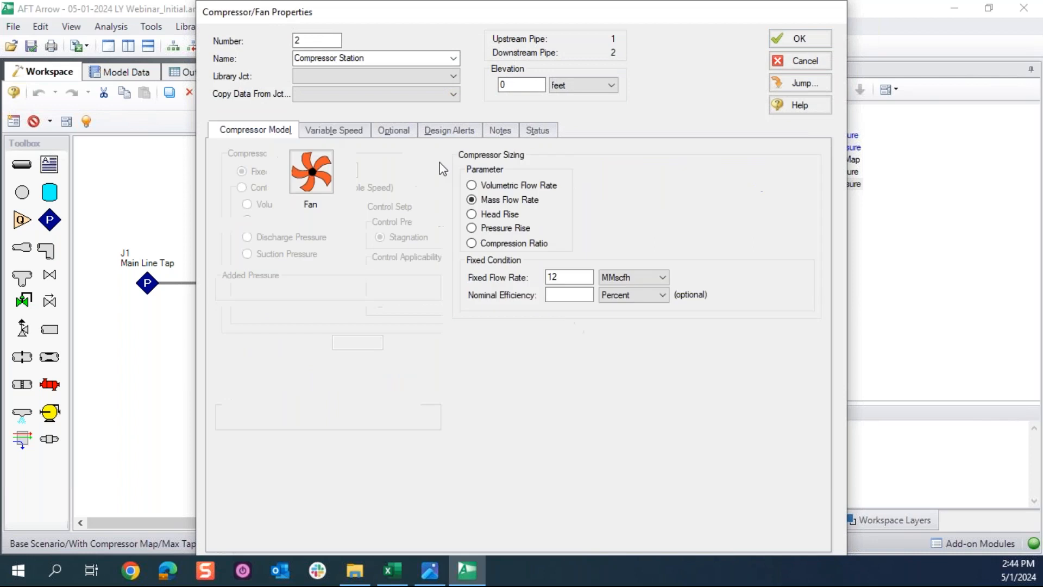
{"action": "left_click", "coordinate": [344, 92]}
{"action": "left_click", "coordinate": [347, 108]}
{"action": "left_click", "coordinate": [591, 123]}
{"action": "left_click", "coordinate": [701, 129]}
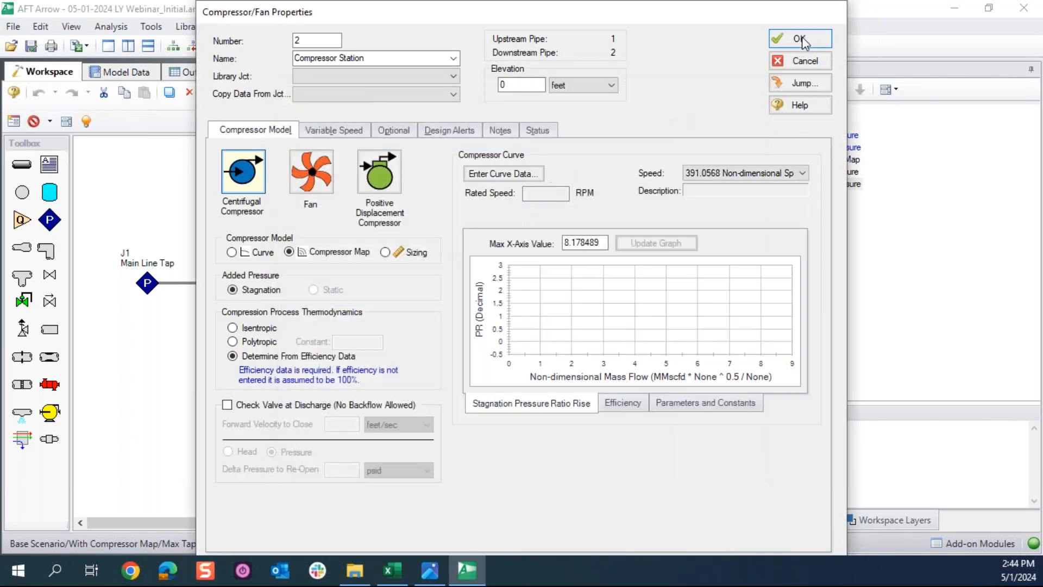
{"action": "left_click", "coordinate": [802, 36]}
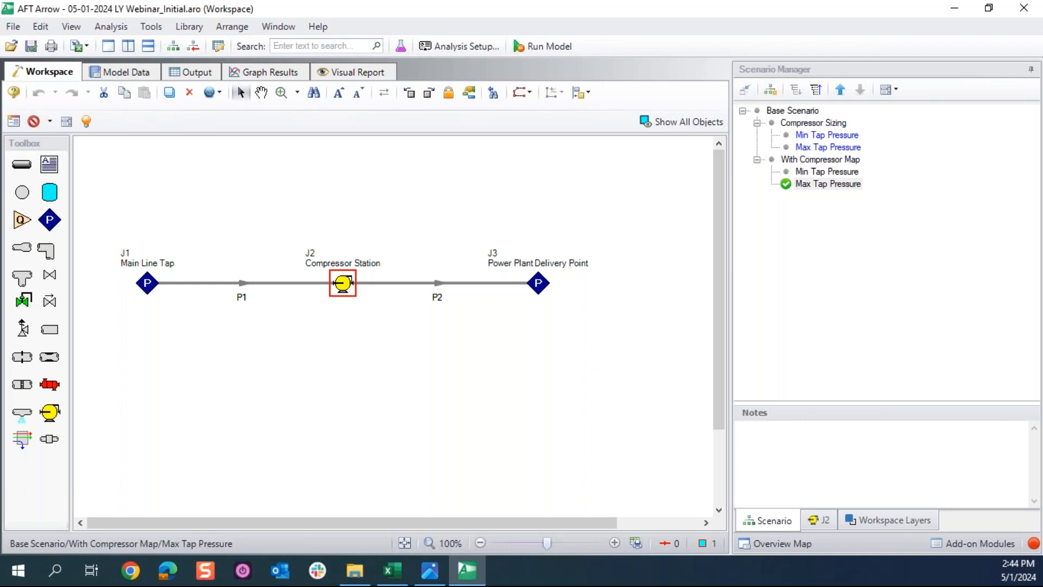
Step: Check the Compressor Station's available speed curves without changing anything, and revisit the Min and Max Tap Pressure scenarios under With Compressor Map
{"action": "double_click", "coordinate": [344, 284]}
{"action": "left_click", "coordinate": [713, 173]}
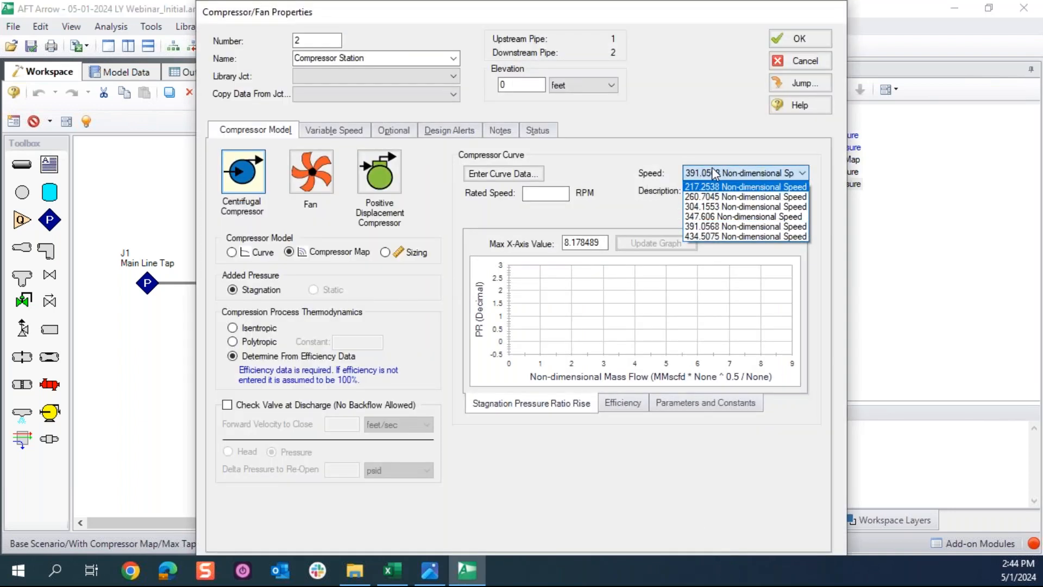
{"action": "left_click", "coordinate": [712, 172]}
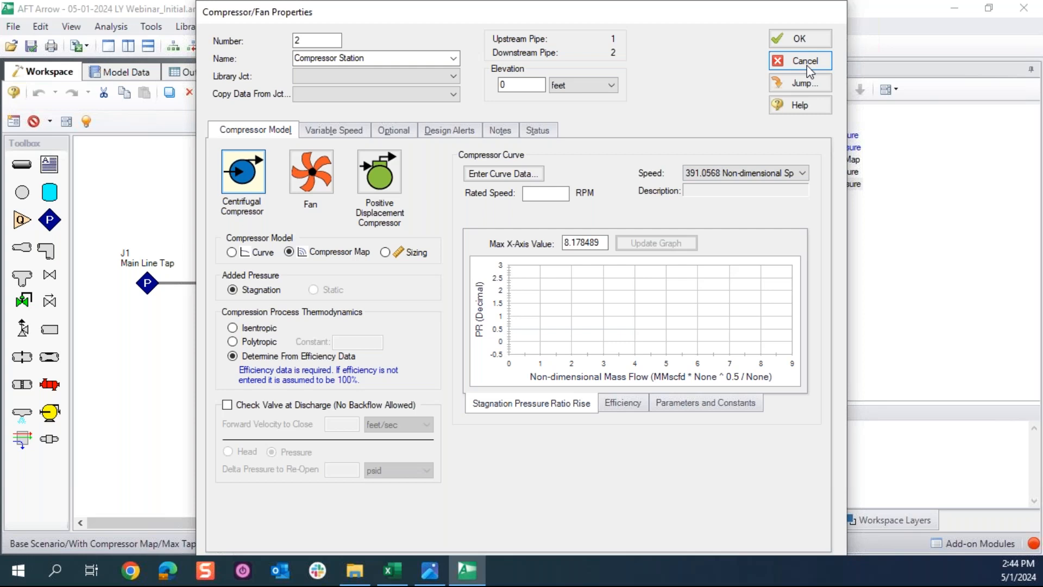
{"action": "left_click", "coordinate": [810, 70]}
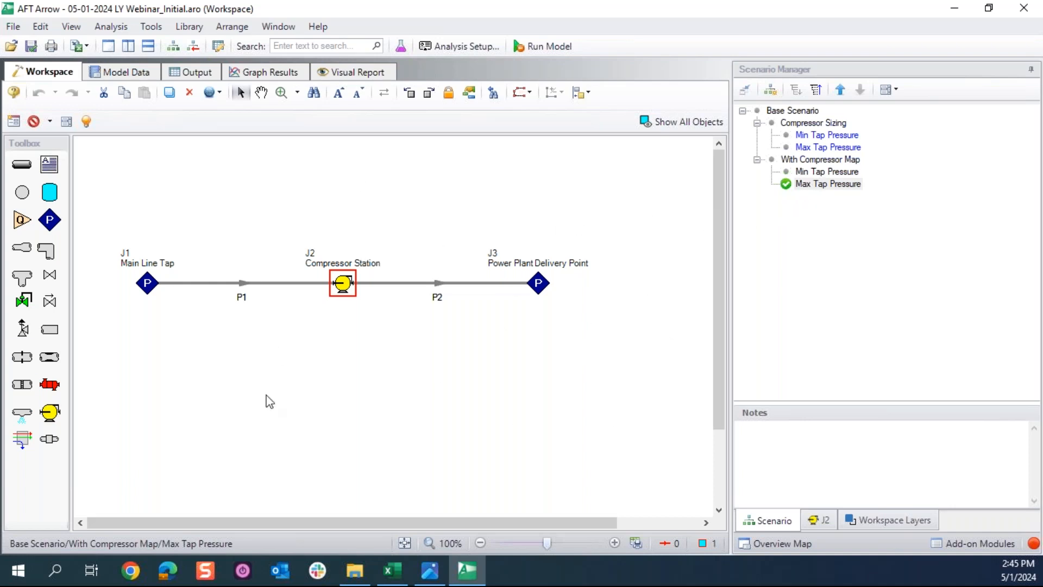
{"action": "double_click", "coordinate": [836, 174]}
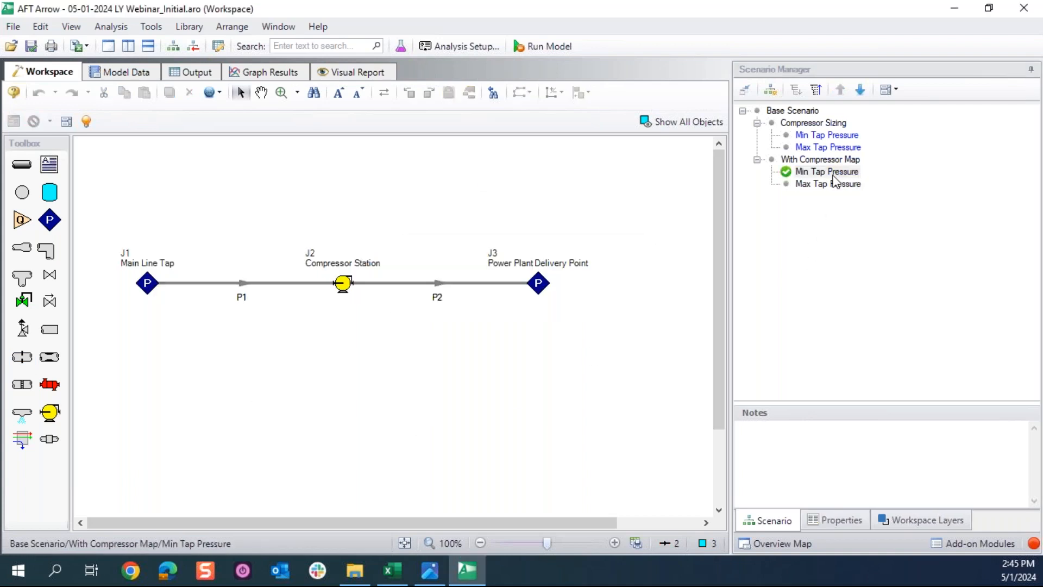
{"action": "double_click", "coordinate": [830, 184]}
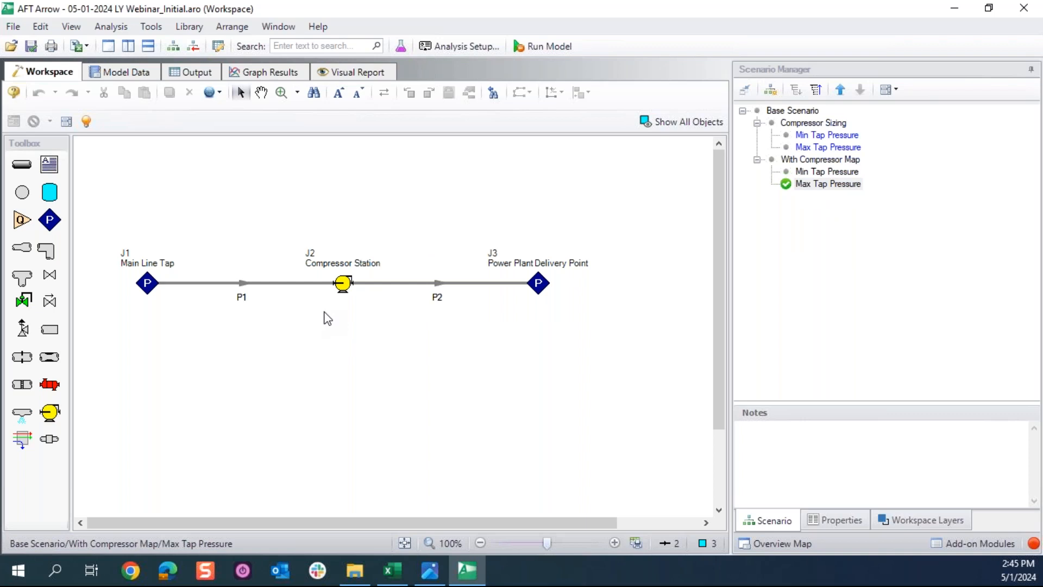
Step: Switch to the Estimated Compressor Performance image and examine pressure ratio 2.0, the region between the 8000 and 9000 RPM curves, and flow 0.2
{"action": "left_click", "coordinate": [430, 570]}
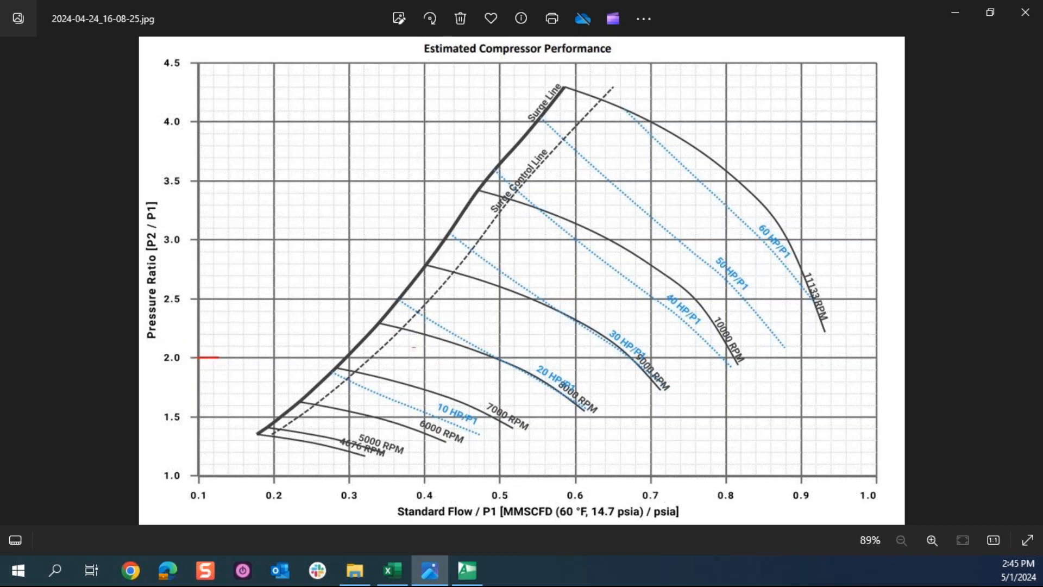
{"action": "left_click_drag", "start_coordinate": [245, 358], "coordinate": [300, 358]}
{"action": "left_click_drag", "start_coordinate": [416, 355], "coordinate": [667, 356]}
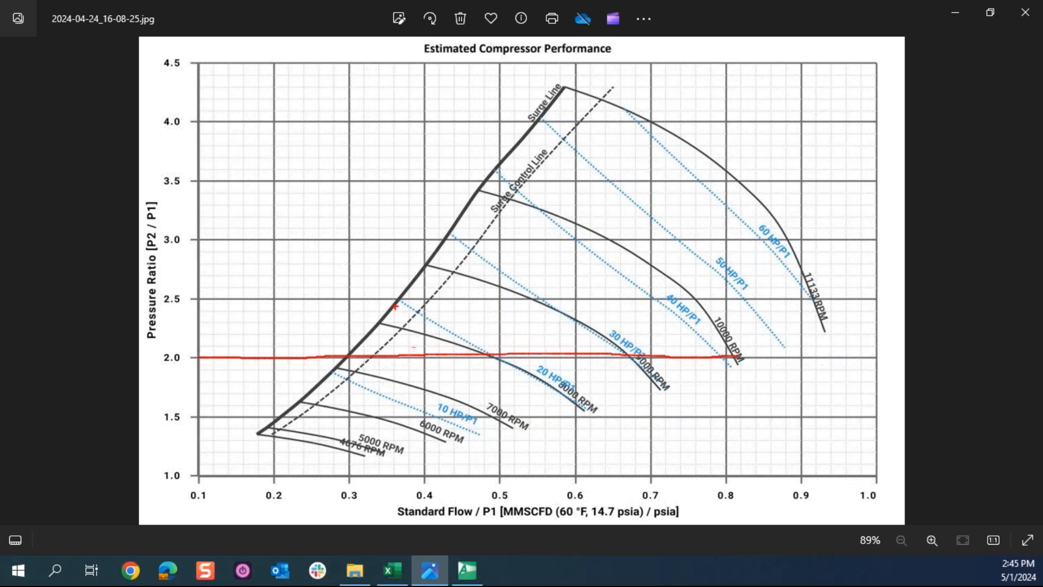
{"action": "mouse_move", "coordinate": [417, 308]}
{"action": "left_mouse_down"}
{"action": "mouse_move", "coordinate": [574, 369]}
{"action": "mouse_move", "coordinate": [628, 402]}
{"action": "left_mouse_up"}
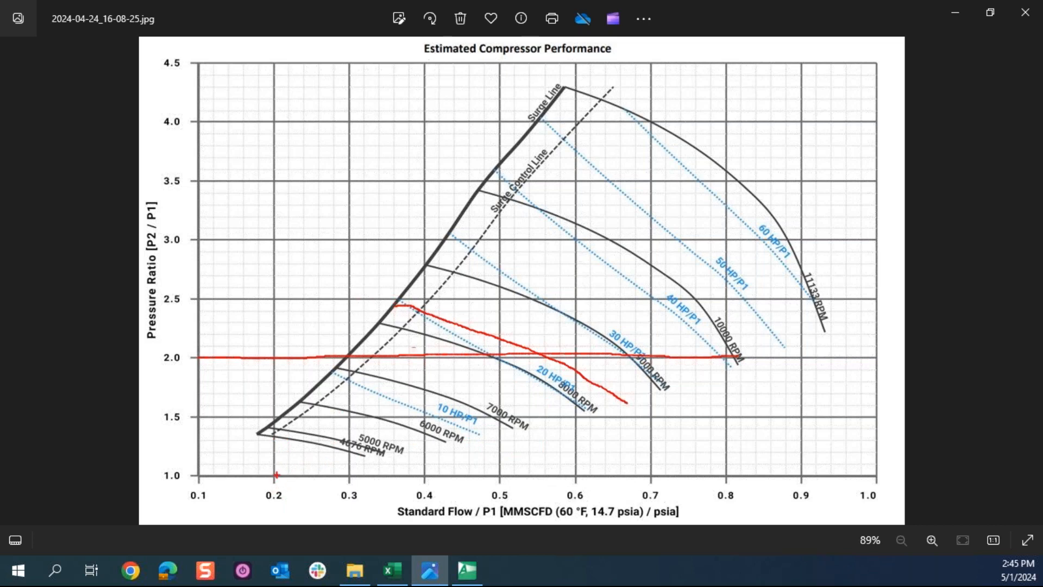
{"action": "left_click_drag", "start_coordinate": [273, 484], "coordinate": [275, 220]}
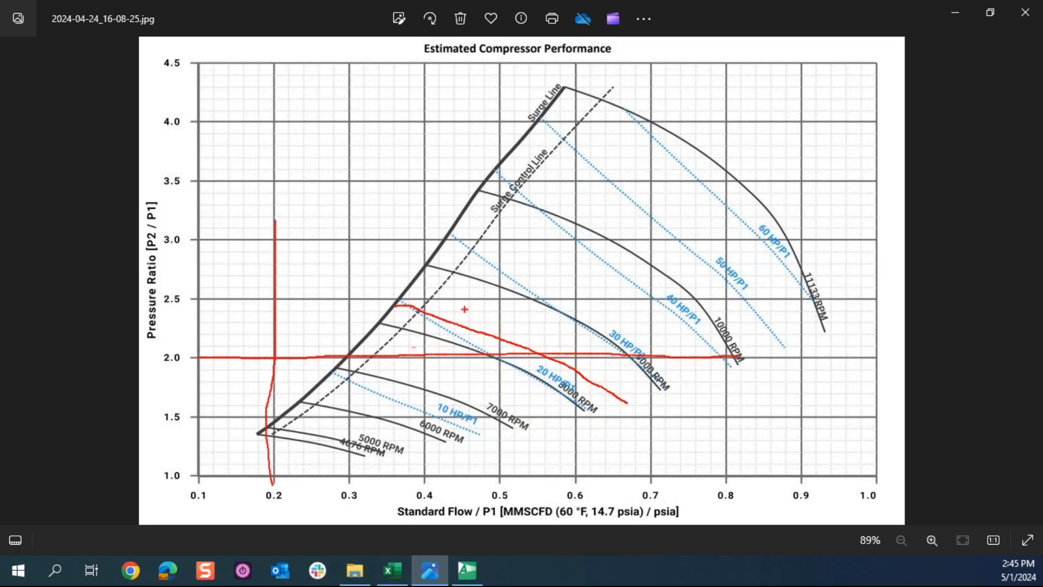
{"action": "mouse_move", "coordinate": [385, 303]}
{"action": "left_mouse_down"}
{"action": "mouse_move", "coordinate": [235, 267]}
{"action": "mouse_move", "coordinate": [203, 283]}
{"action": "left_mouse_up"}
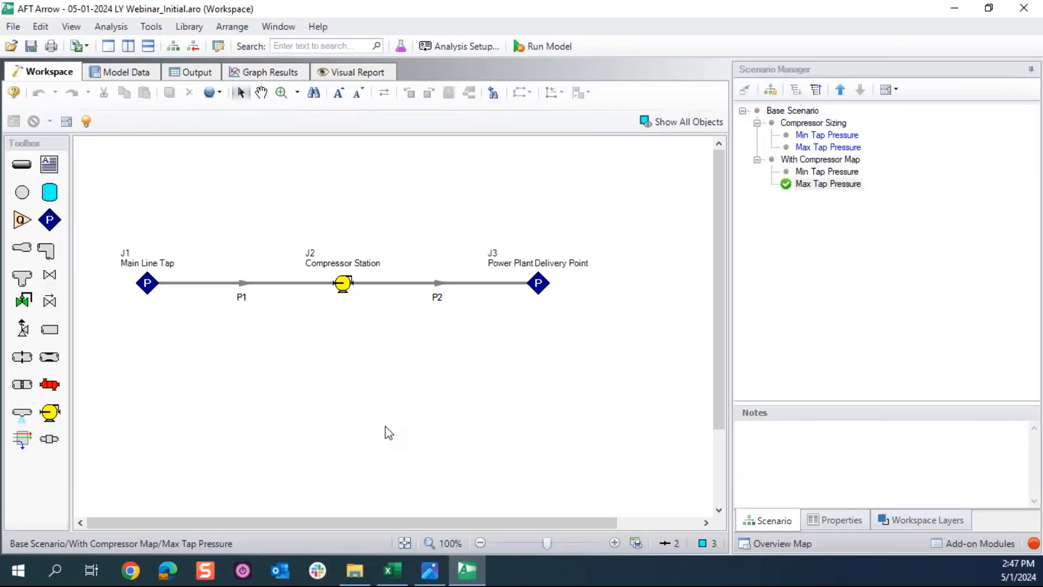
Step: In the Min Tap Pressure scenario under With Compressor Map, set pipe P1's initial flow guess to 12 MMscfh
{"action": "double_click", "coordinate": [801, 172]}
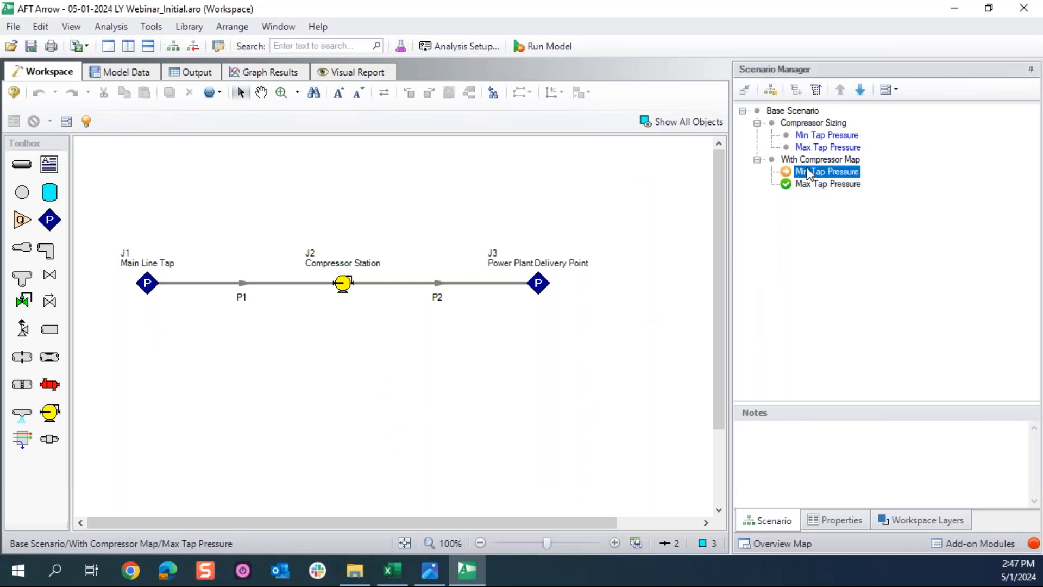
{"action": "left_click", "coordinate": [239, 281]}
{"action": "double_click", "coordinate": [239, 282]}
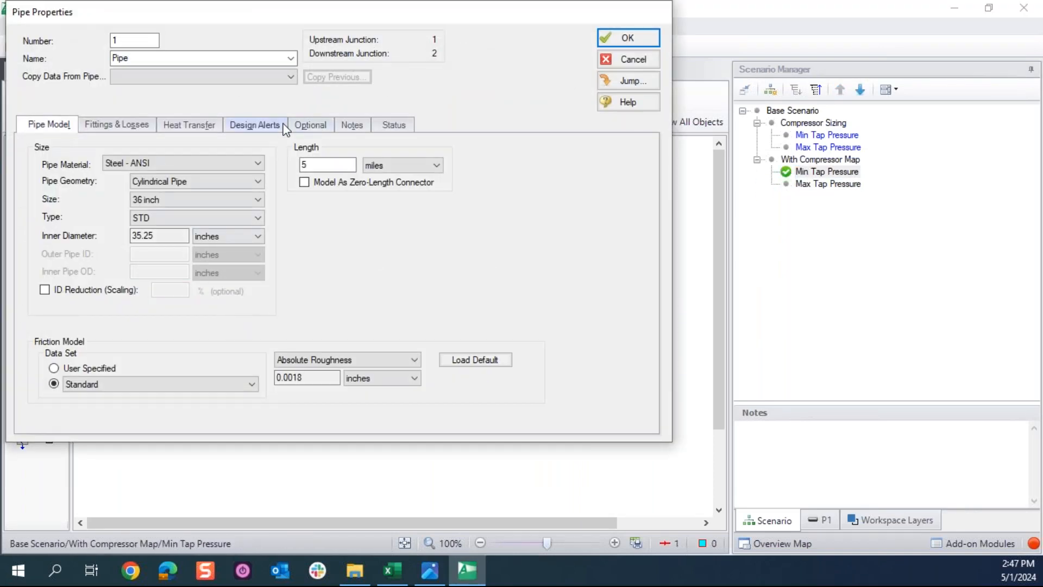
{"action": "left_click", "coordinate": [310, 125]}
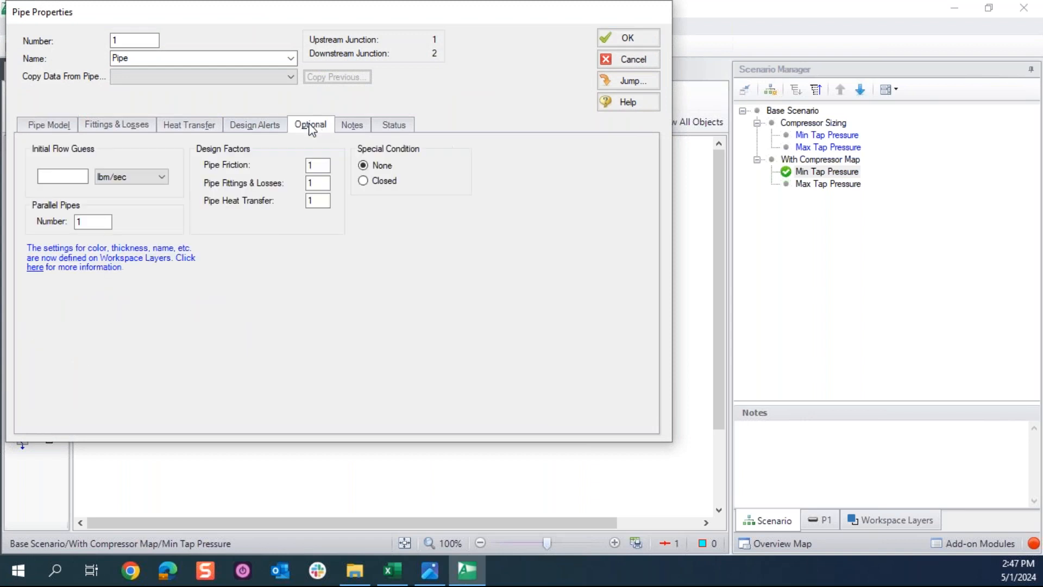
{"action": "left_click", "coordinate": [143, 179]}
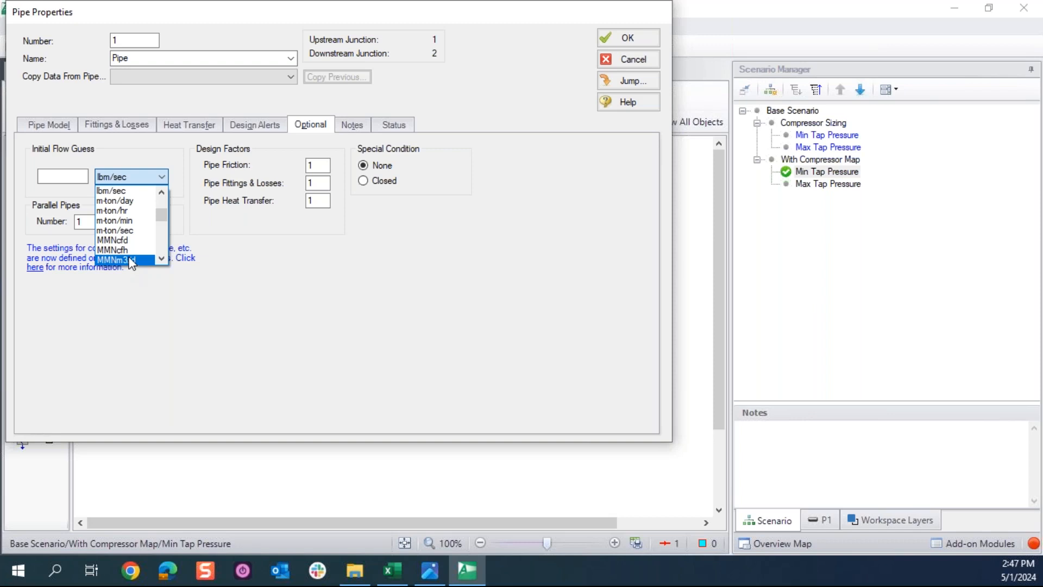
{"action": "scroll", "coordinate": [128, 252], "scroll_direction": "down", "scroll_amount": 2}
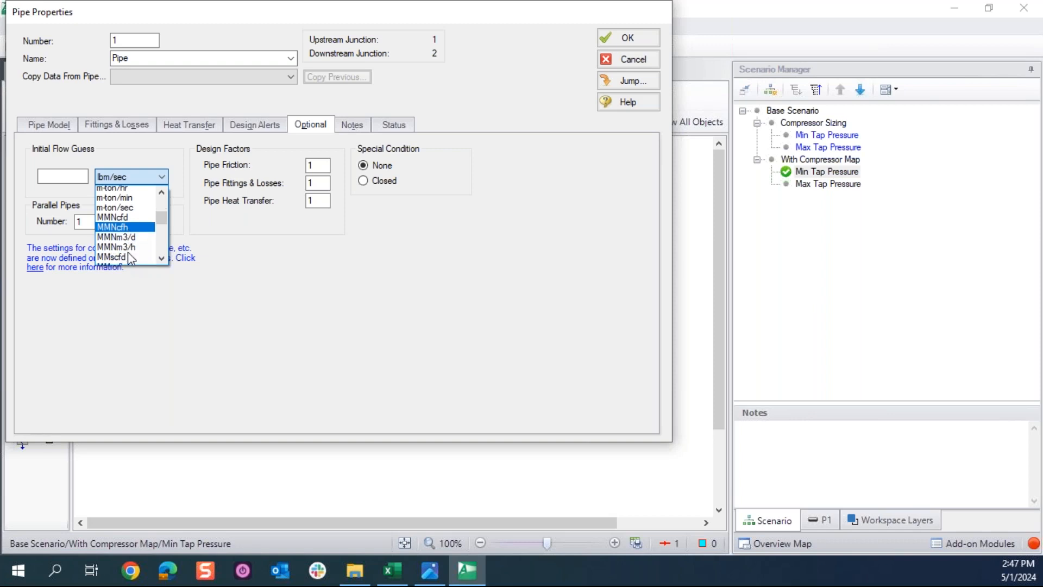
{"action": "left_click", "coordinate": [114, 230]}
{"action": "left_click", "coordinate": [63, 176]}
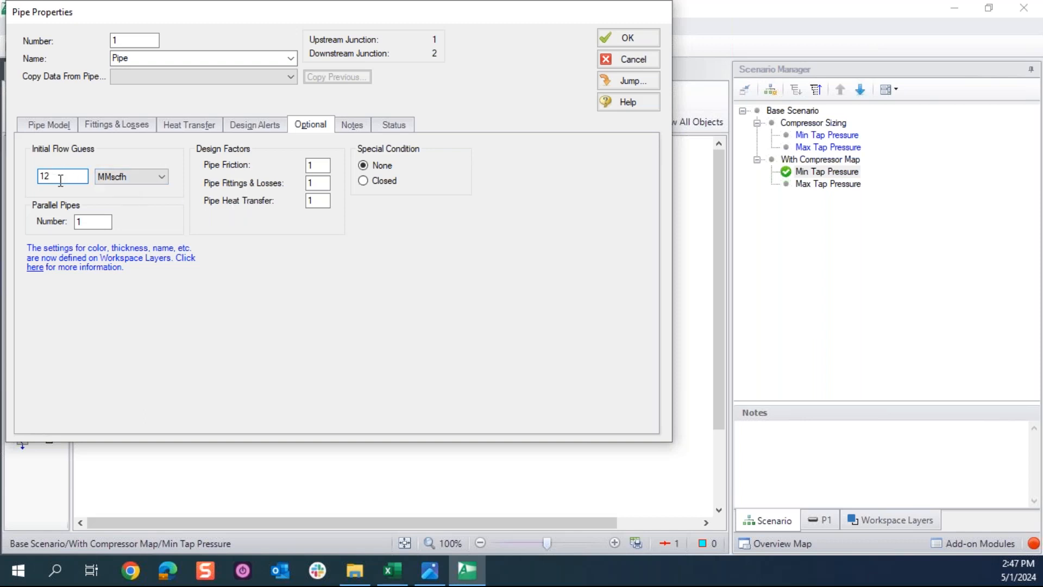
{"action": "left_click", "coordinate": [639, 41]}
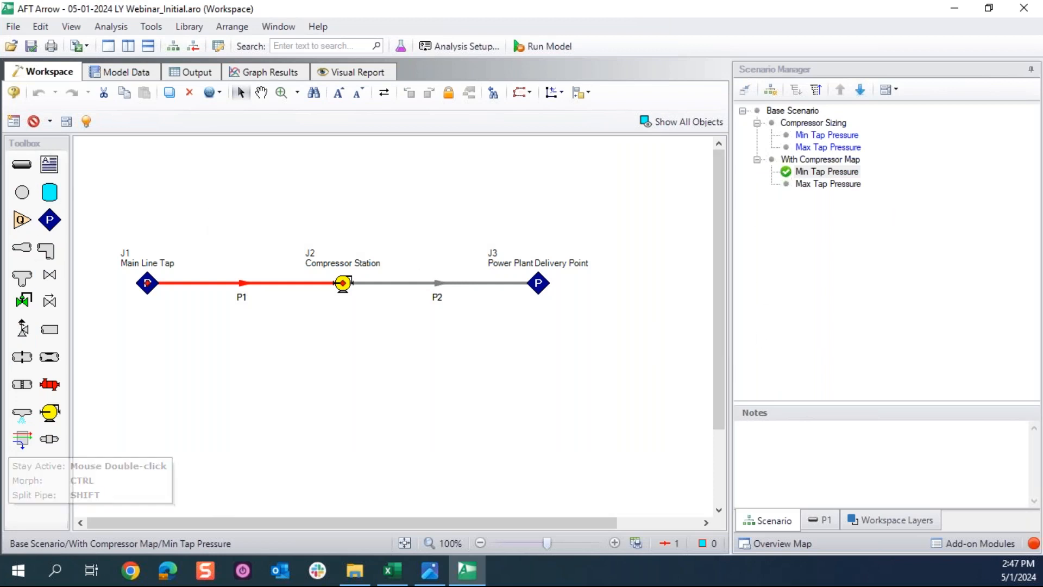
Step: Set the initial flow guess of pipe P2, downstream of the Compressor Station, to 12 MMscfh and apply it
{"action": "left_click", "coordinate": [439, 284]}
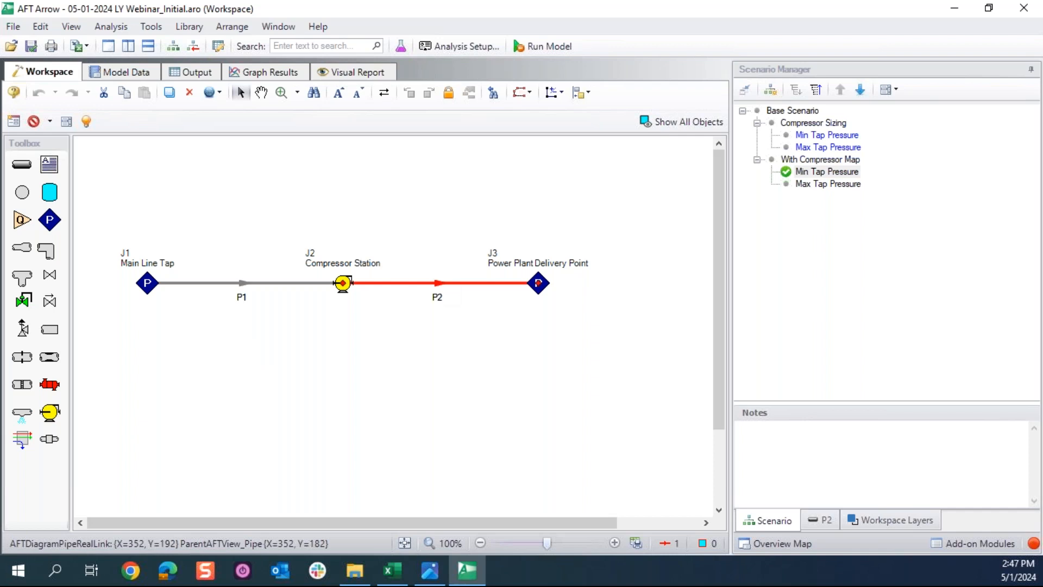
{"action": "double_click", "coordinate": [438, 283]}
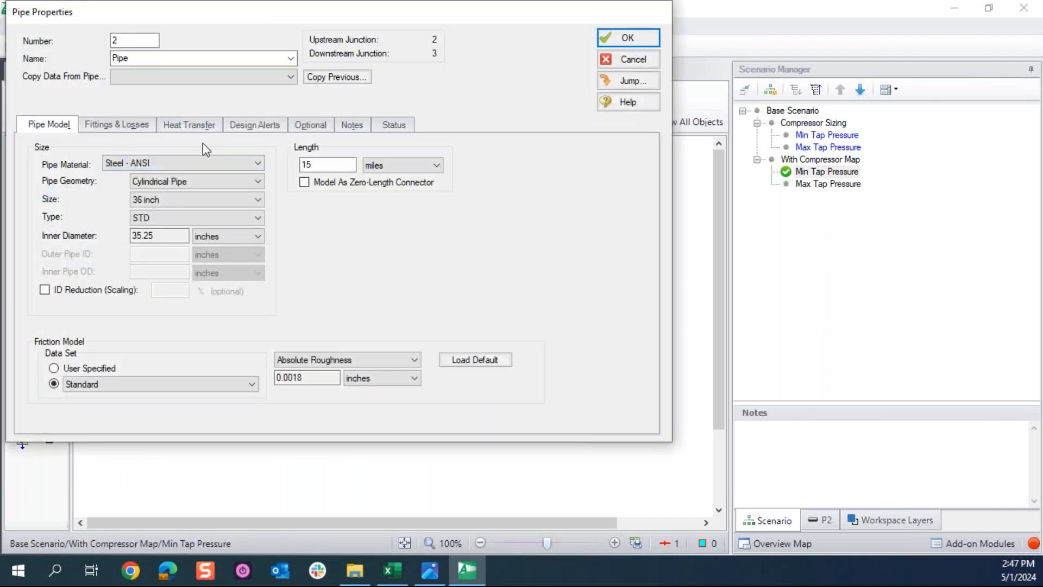
{"action": "left_click", "coordinate": [307, 126]}
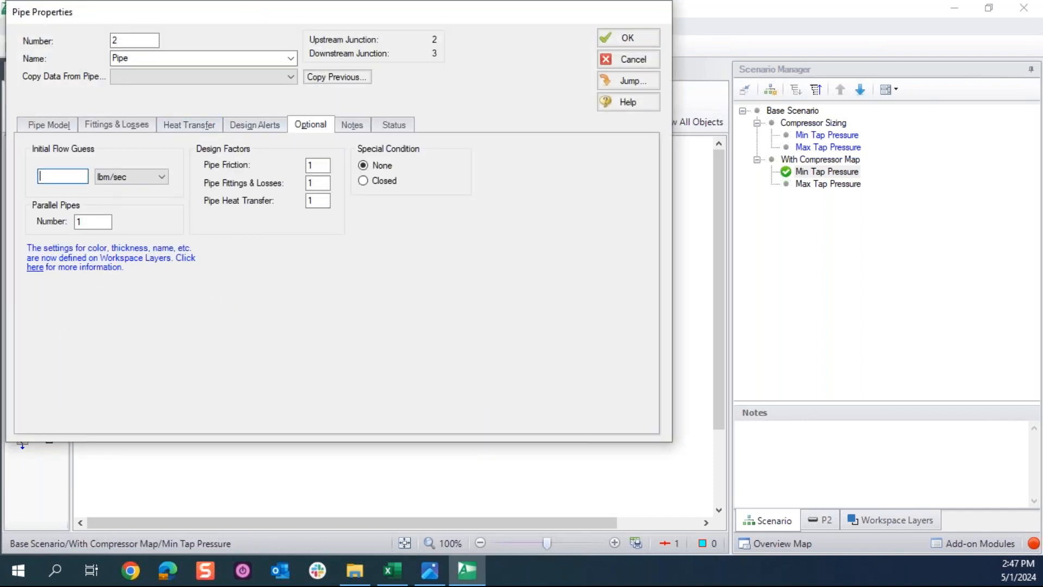
{"action": "left_click", "coordinate": [103, 182]}
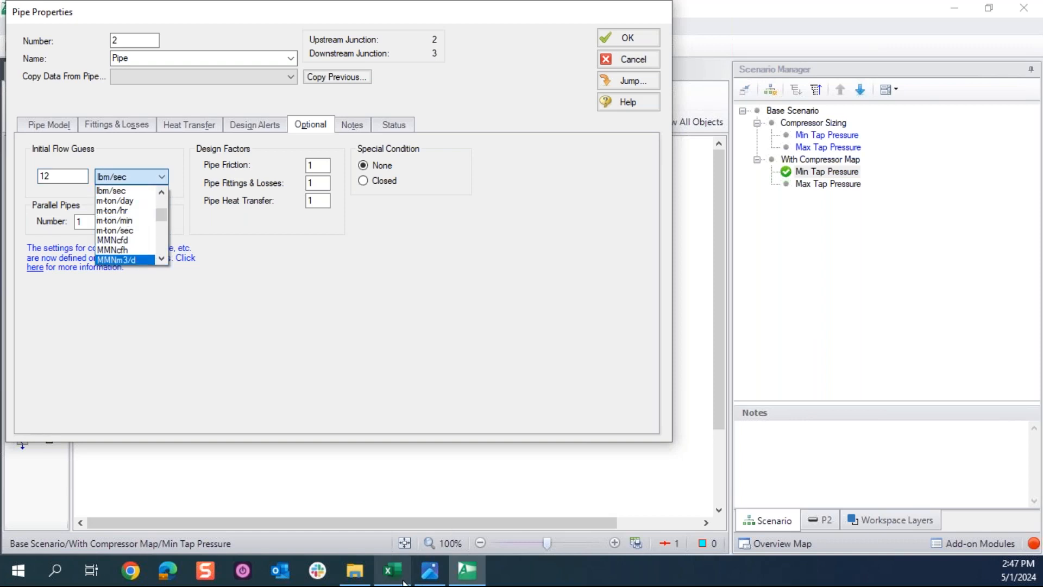
{"action": "mouse_move", "coordinate": [402, 580]}
{"action": "left_click", "coordinate": [429, 569]}
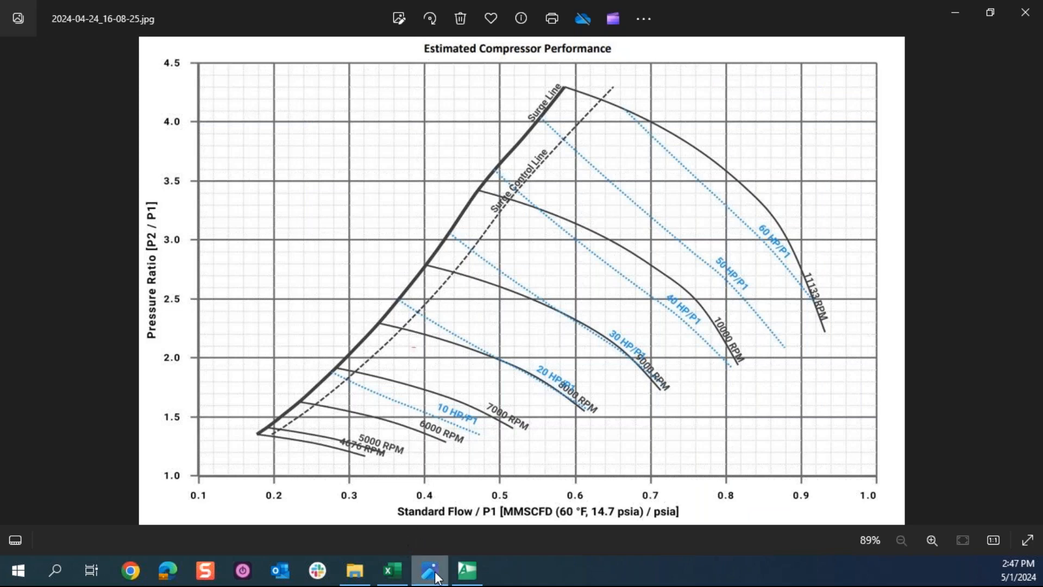
{"action": "left_click", "coordinate": [467, 570]}
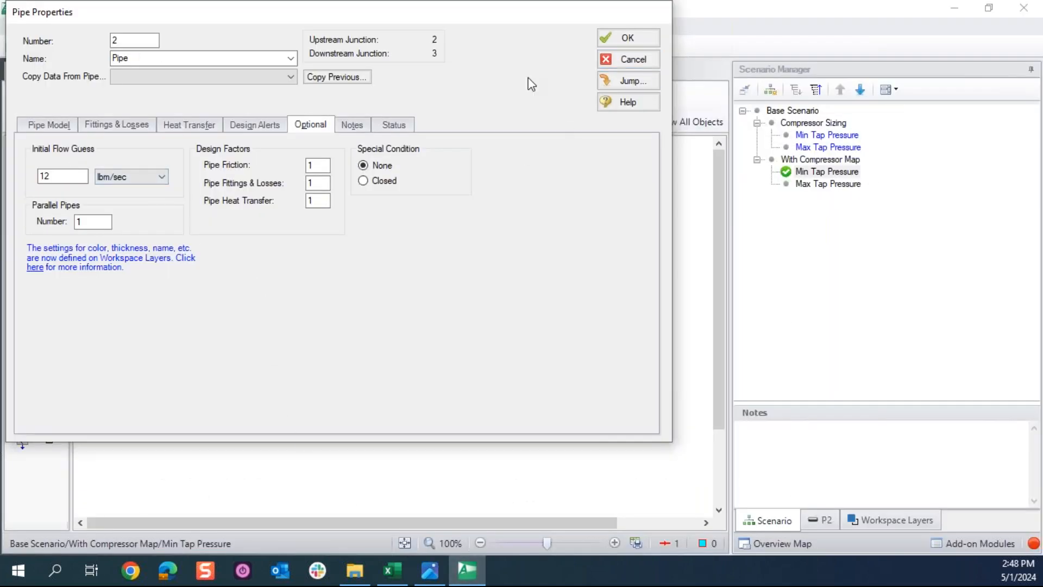
{"action": "left_click", "coordinate": [162, 177]}
{"action": "scroll", "coordinate": [130, 265], "scroll_direction": "down", "scroll_amount": 1}
{"action": "left_click", "coordinate": [130, 231]}
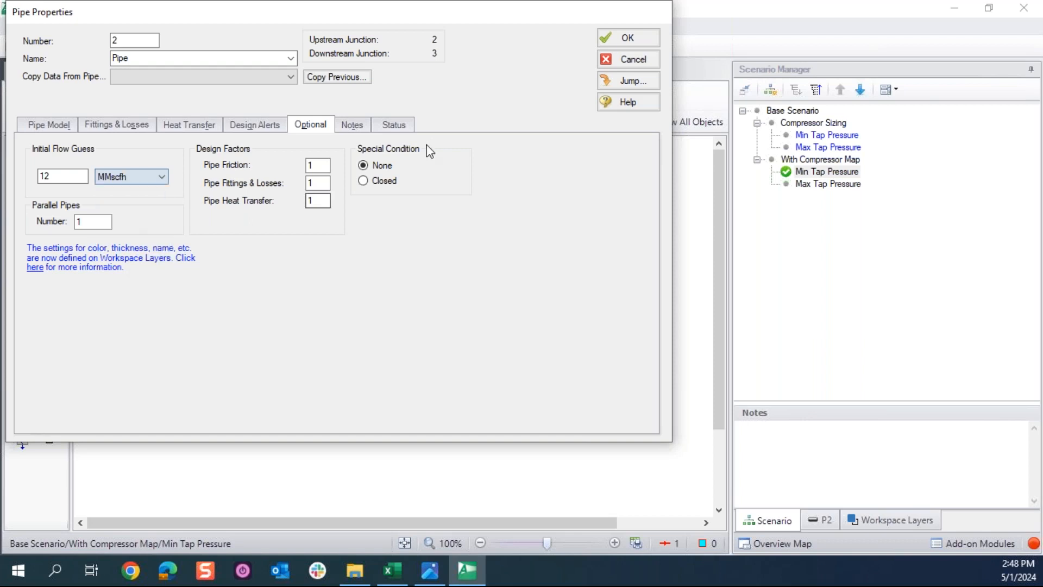
{"action": "left_click", "coordinate": [613, 39]}
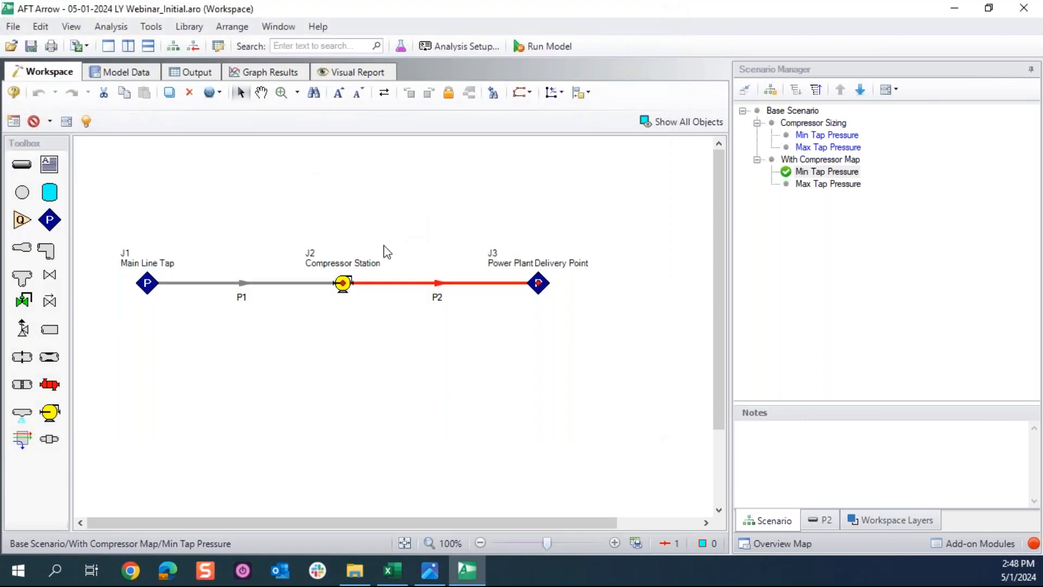
Step: In the Max Tap Pressure scenario under With Compressor Map, set pipe P1's initial flow guess to 12 MMscfh
{"action": "double_click", "coordinate": [828, 184]}
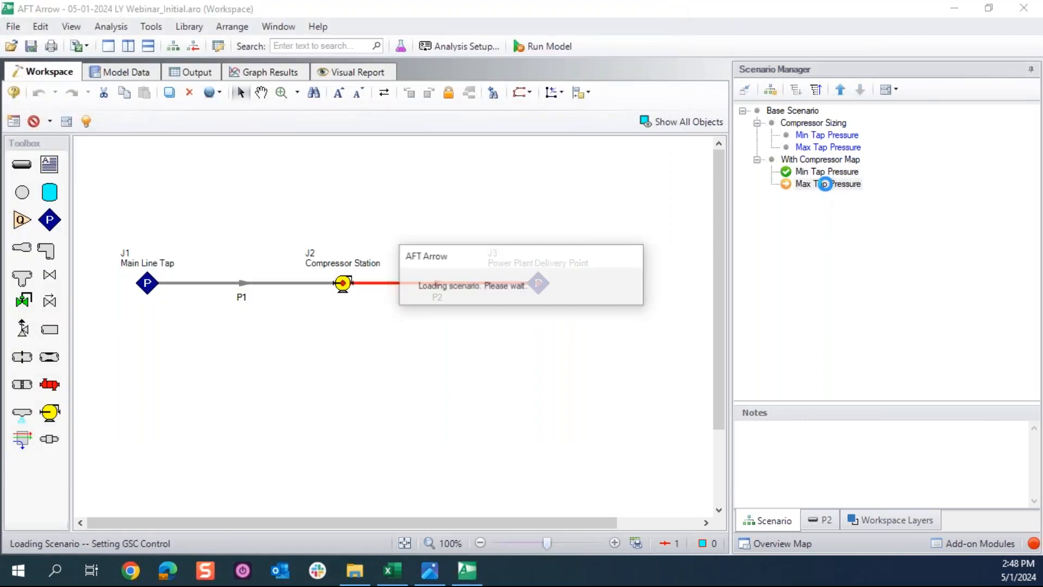
{"action": "left_click", "coordinate": [245, 284]}
{"action": "double_click", "coordinate": [239, 283]}
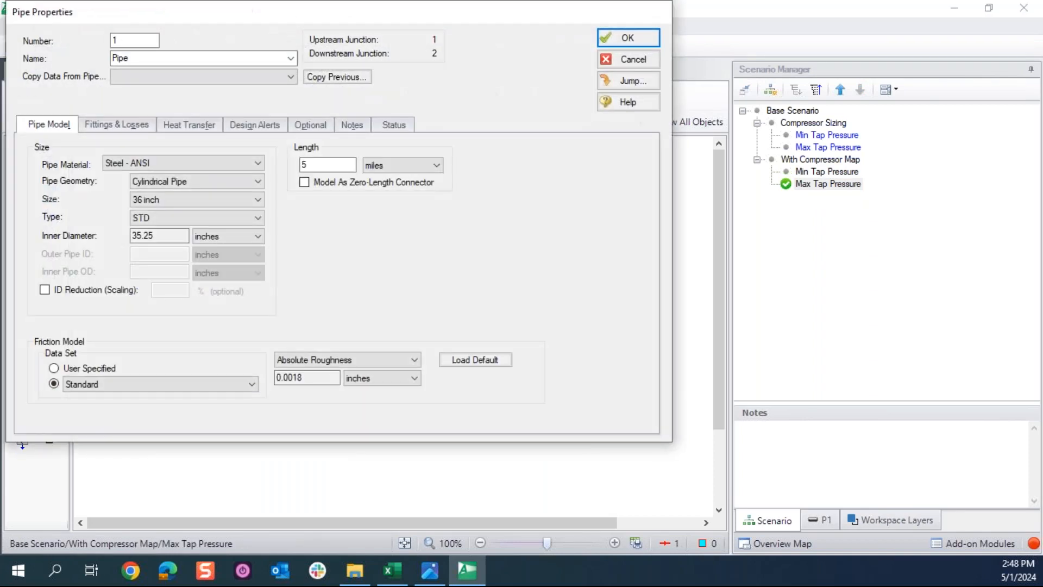
{"action": "left_click", "coordinate": [310, 126]}
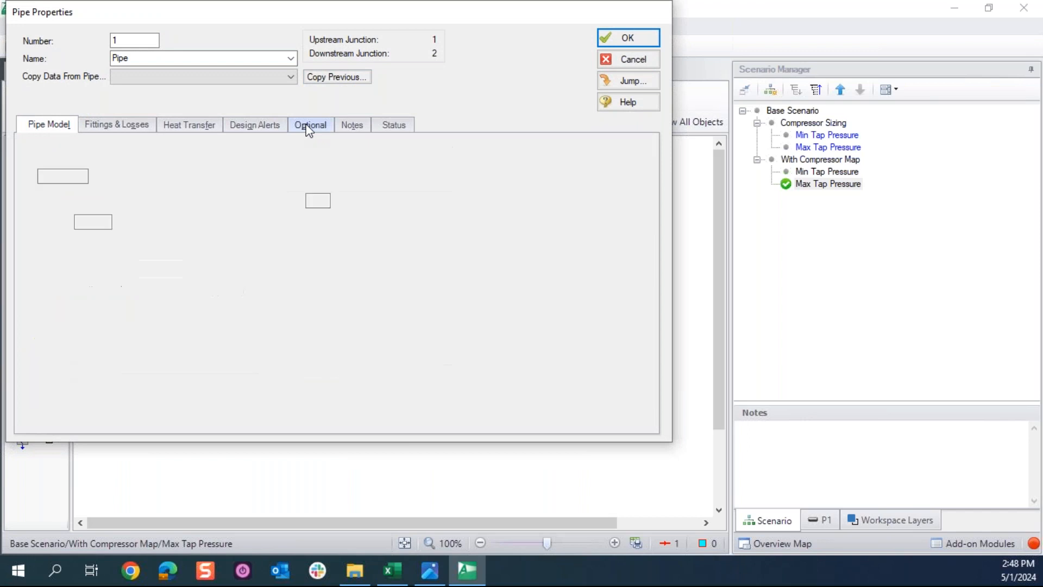
{"action": "type", "text": "12"}
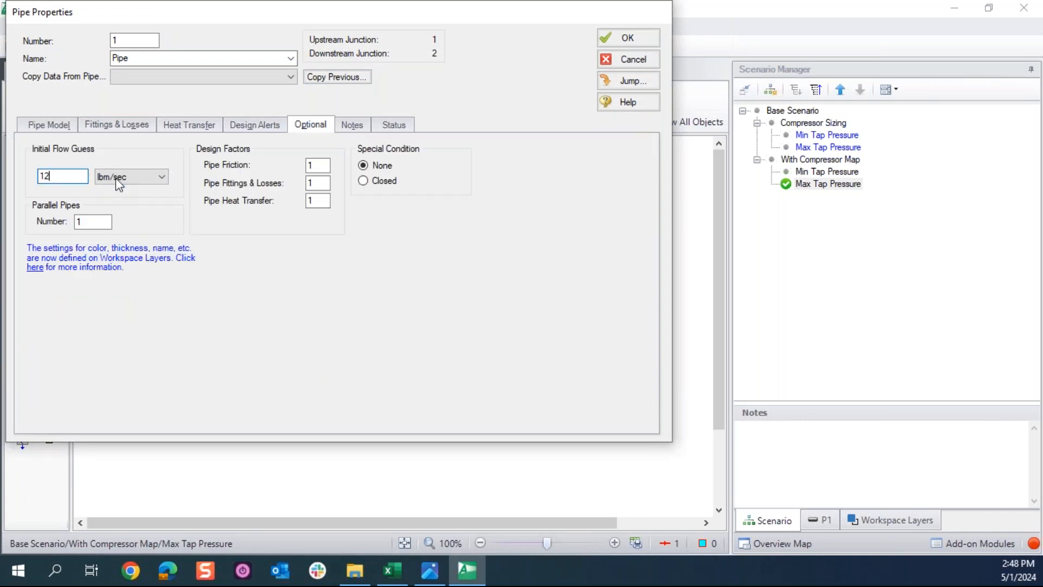
{"action": "left_click", "coordinate": [120, 179]}
{"action": "scroll", "coordinate": [138, 235], "scroll_direction": "down", "scroll_amount": 3}
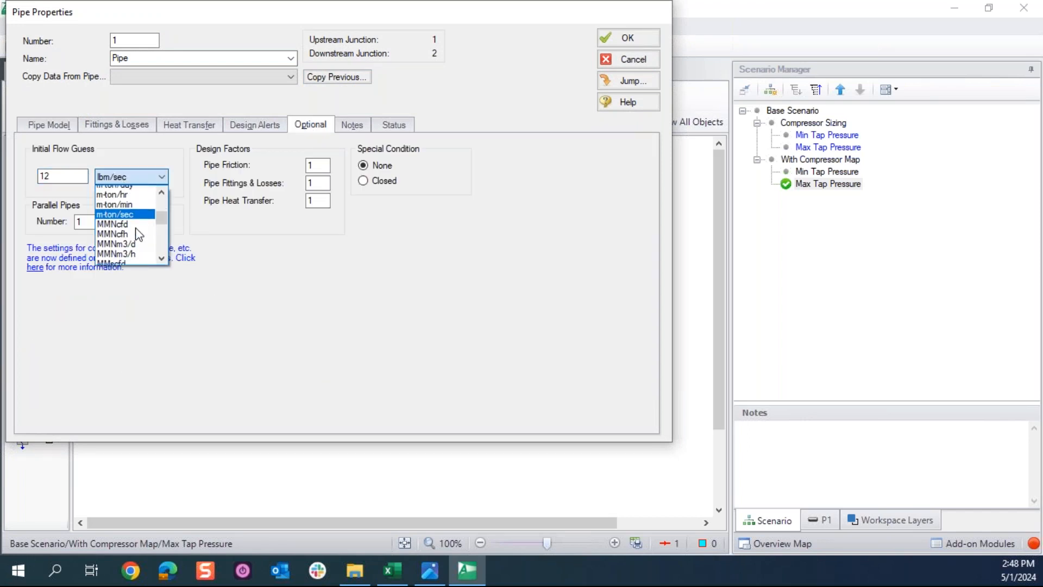
{"action": "left_click", "coordinate": [125, 230]}
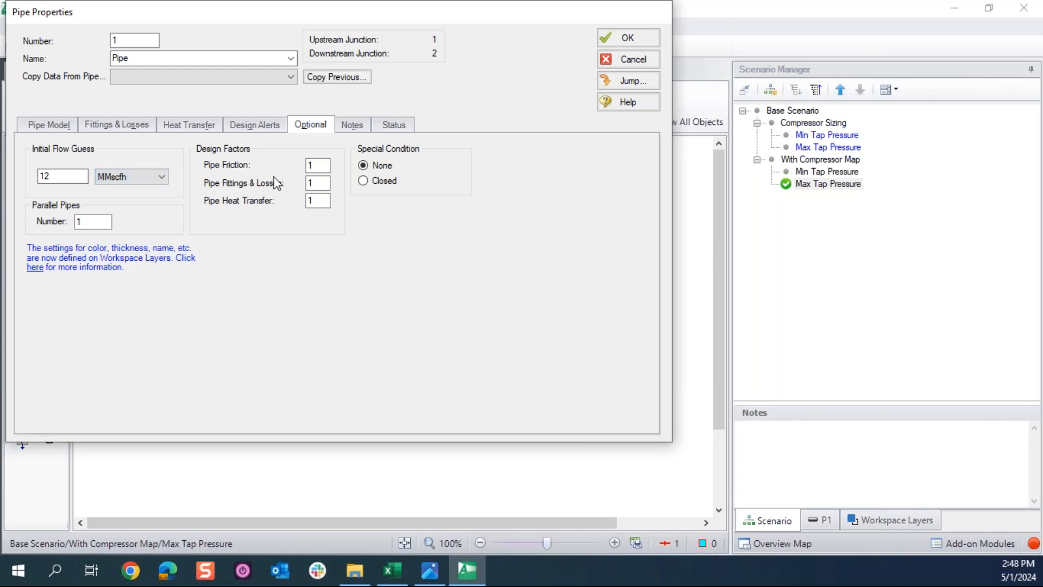
{"action": "key", "text": "Return"}
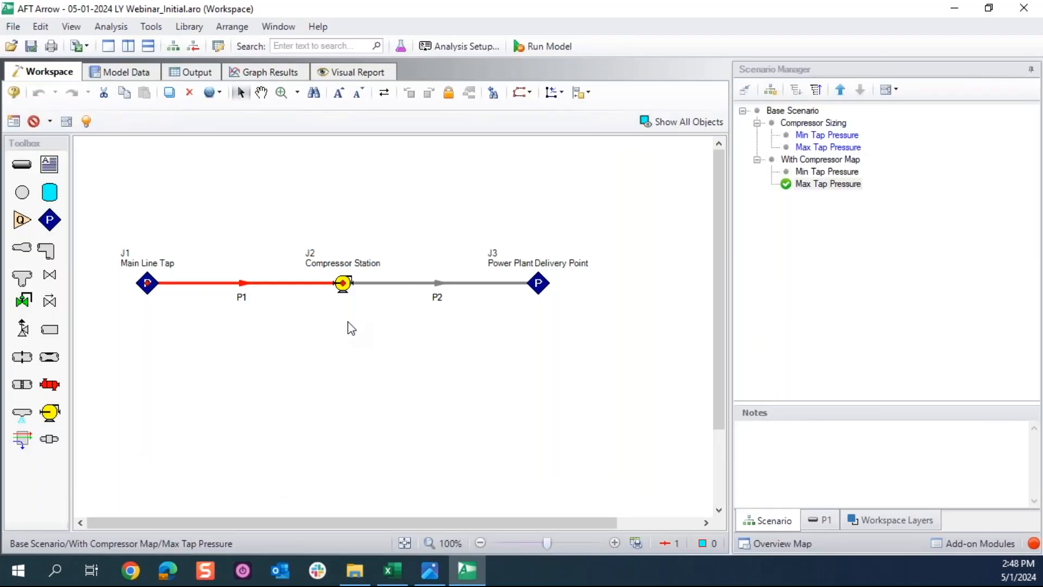
Step: Give pipe P2, between the Compressor Station and the Power Plant Delivery Point, an initial flow guess of 12 MMscfh
{"action": "left_click", "coordinate": [441, 294]}
{"action": "double_click", "coordinate": [440, 283]}
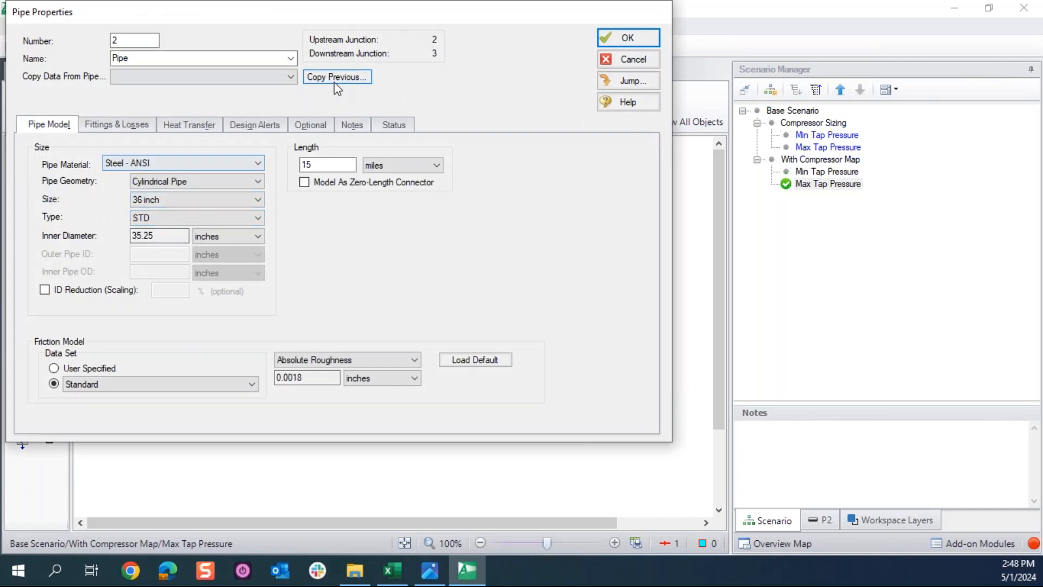
{"action": "left_click", "coordinate": [319, 127]}
{"action": "left_click", "coordinate": [77, 179]}
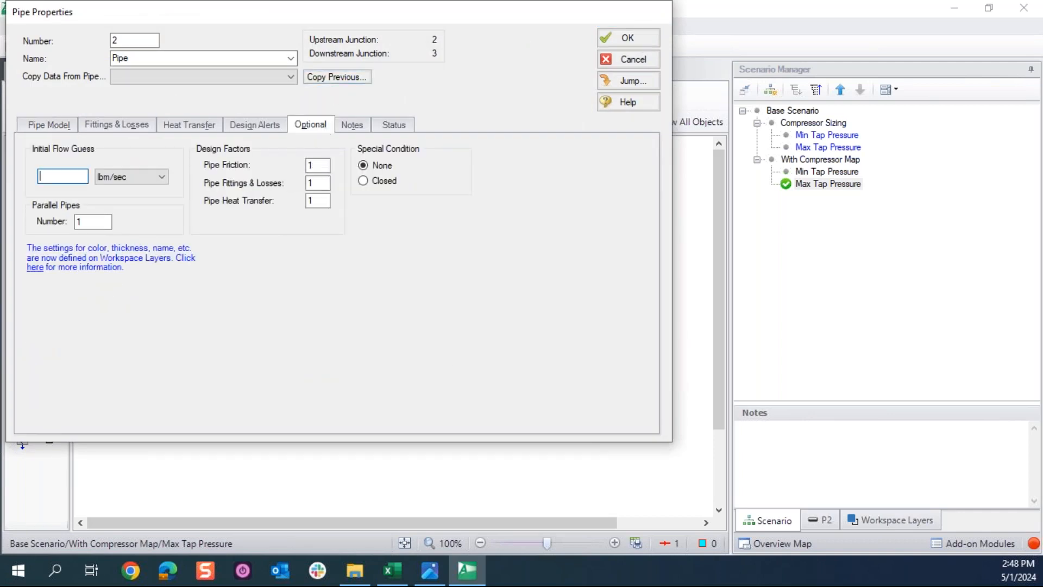
{"action": "type", "text": "12"}
{"action": "left_click", "coordinate": [155, 177]}
{"action": "scroll", "coordinate": [127, 228], "scroll_direction": "down", "scroll_amount": 5}
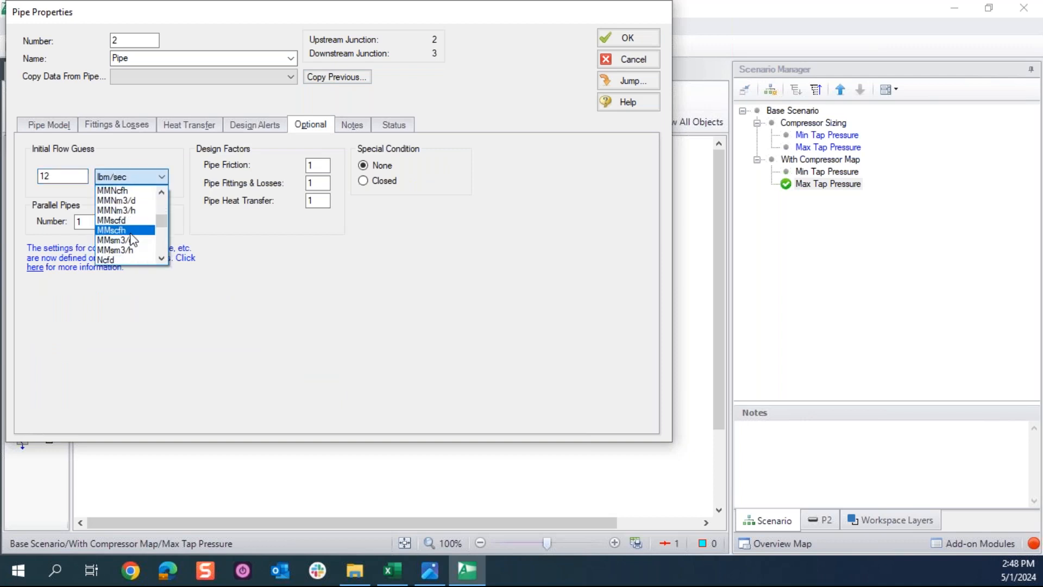
{"action": "left_click", "coordinate": [126, 231]}
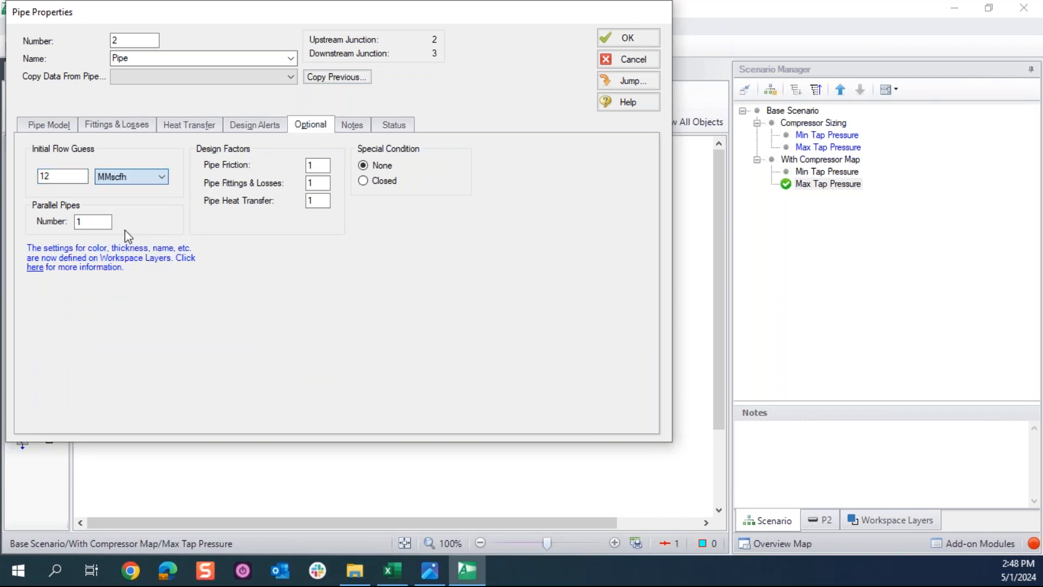
{"action": "left_click", "coordinate": [630, 38]}
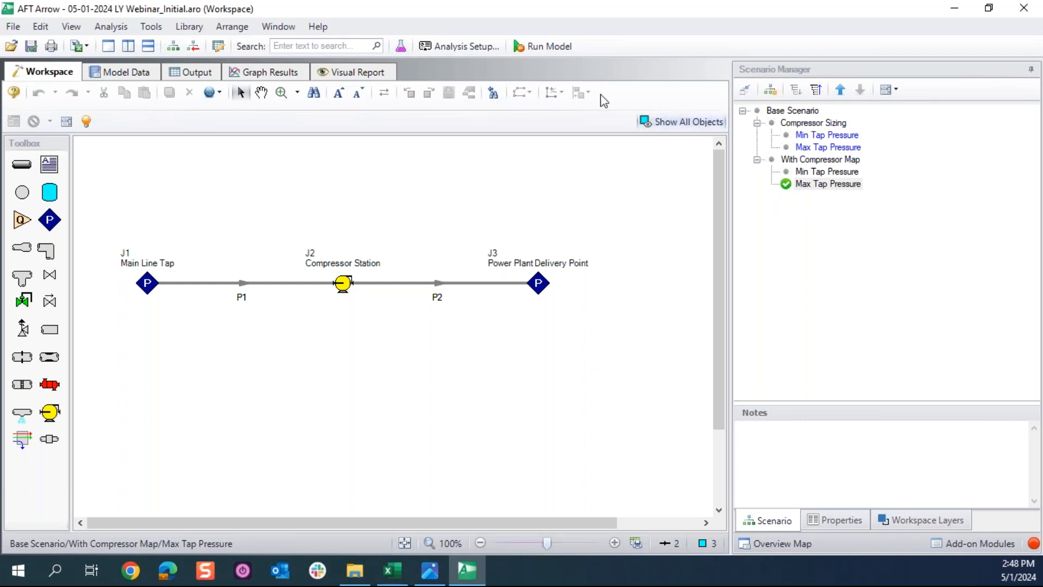
Step: Try to run the model, check which Compressor Station properties are undefined, and leave the analysis setup without changes
{"action": "left_click", "coordinate": [540, 46]}
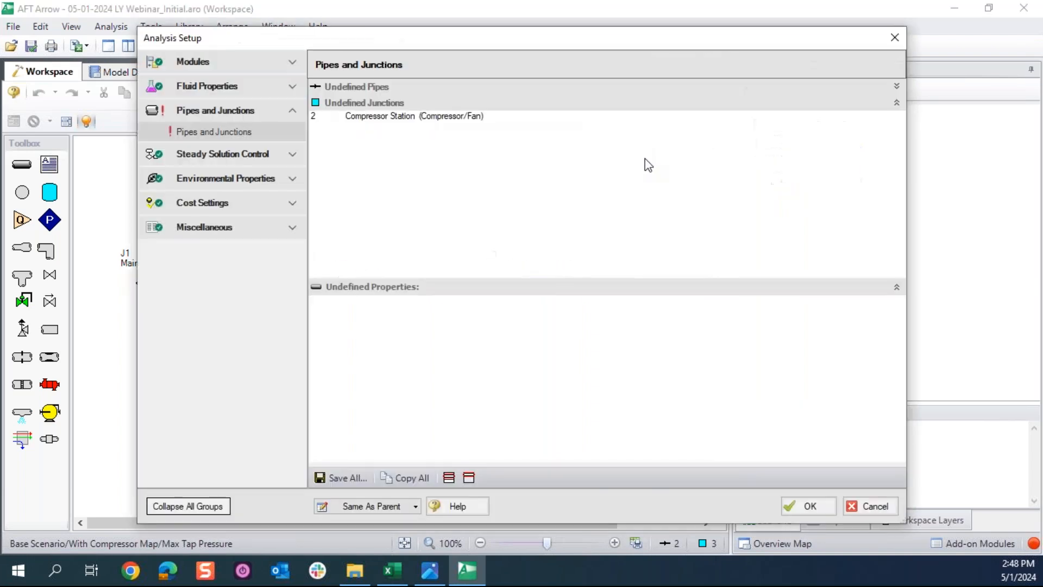
{"action": "left_click", "coordinate": [436, 117]}
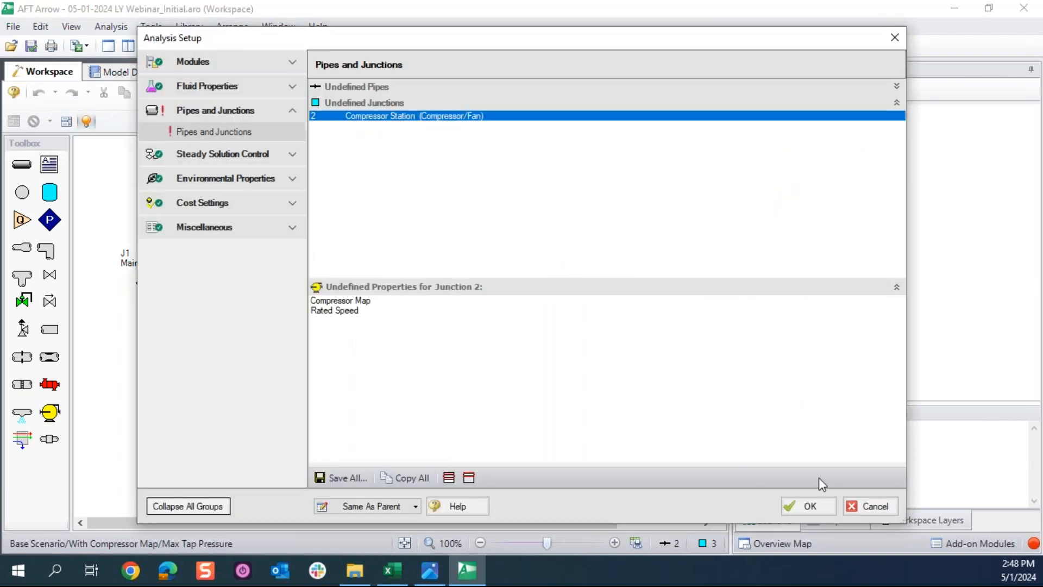
{"action": "left_click", "coordinate": [875, 507]}
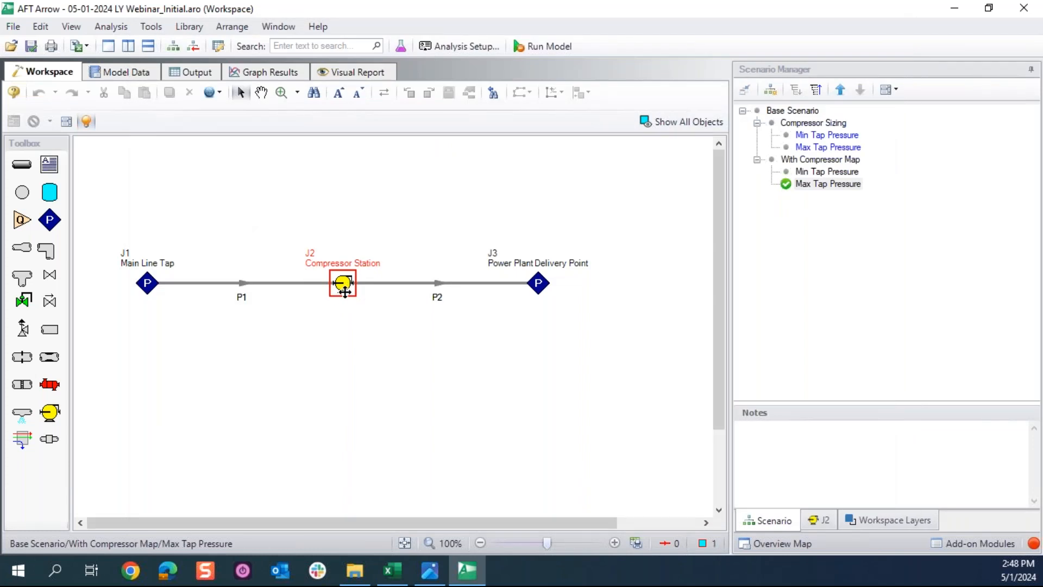
Step: Copy all of the Compressor Station's parameters, including its compressor map configuration, from the parent scenario
{"action": "left_click", "coordinate": [344, 284]}
{"action": "double_click", "coordinate": [344, 285]}
{"action": "left_click", "coordinate": [722, 174]}
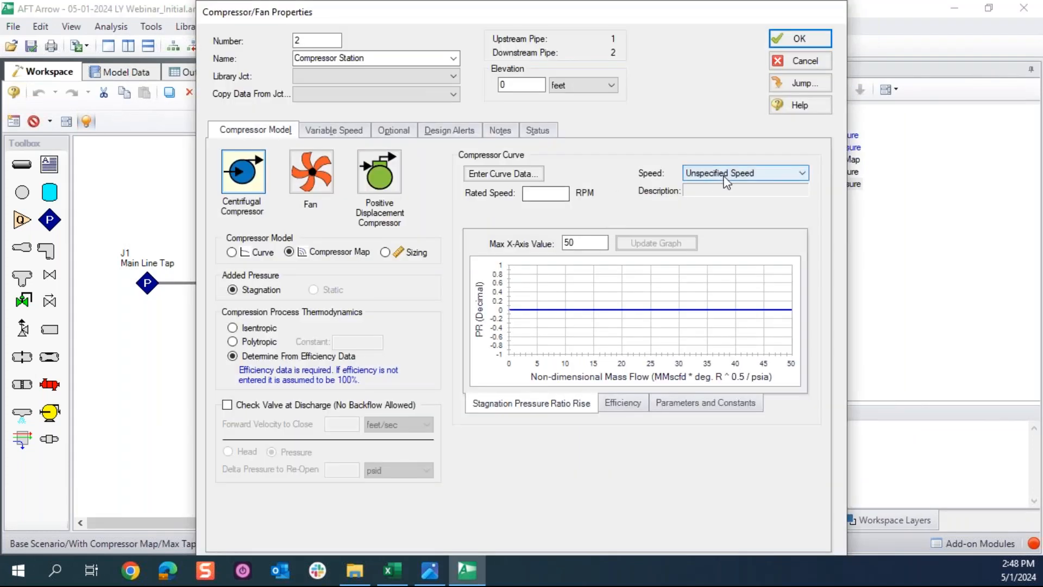
{"action": "left_click", "coordinate": [368, 95]}
{"action": "left_click", "coordinate": [367, 95]}
{"action": "left_click", "coordinate": [369, 105]}
{"action": "left_click", "coordinate": [657, 126]}
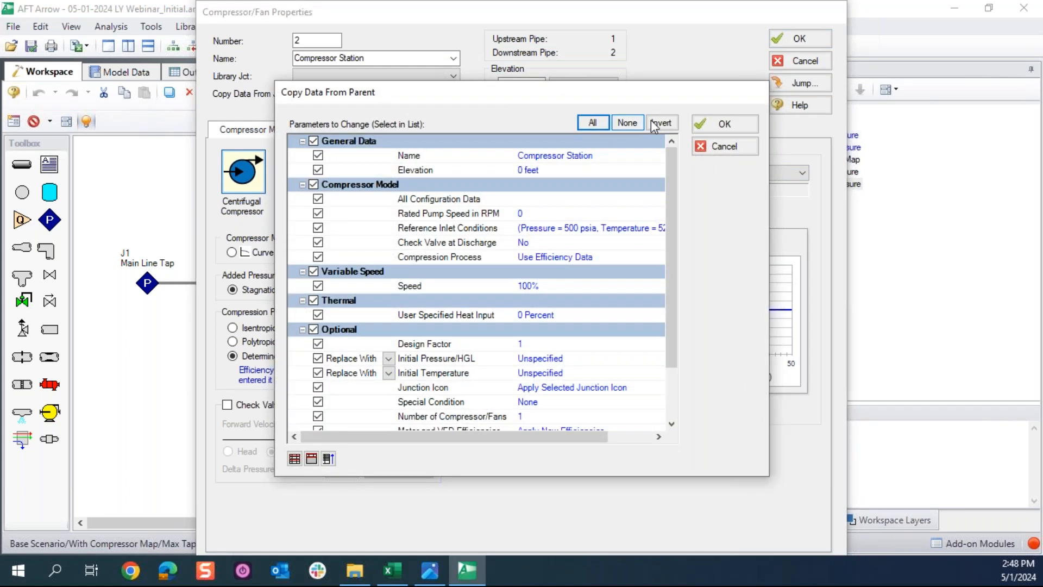
{"action": "left_click", "coordinate": [717, 125]}
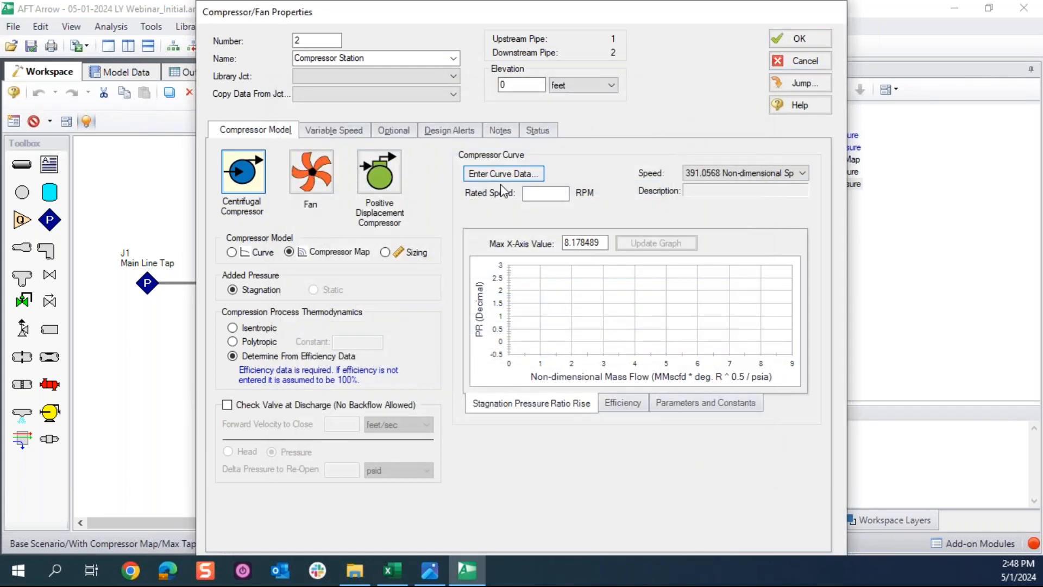
Step: Display the Compressor Station's 217.2538 non-dimensional speed curve with the graph's maximum X-axis value set to 20
{"action": "left_click", "coordinate": [735, 177]}
{"action": "left_click", "coordinate": [719, 227]}
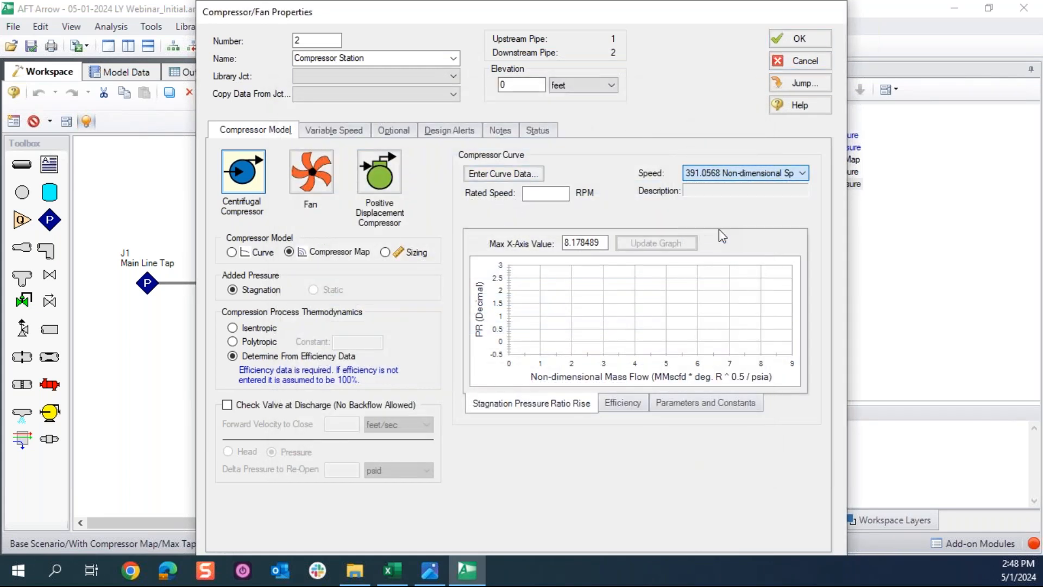
{"action": "left_click", "coordinate": [713, 178]}
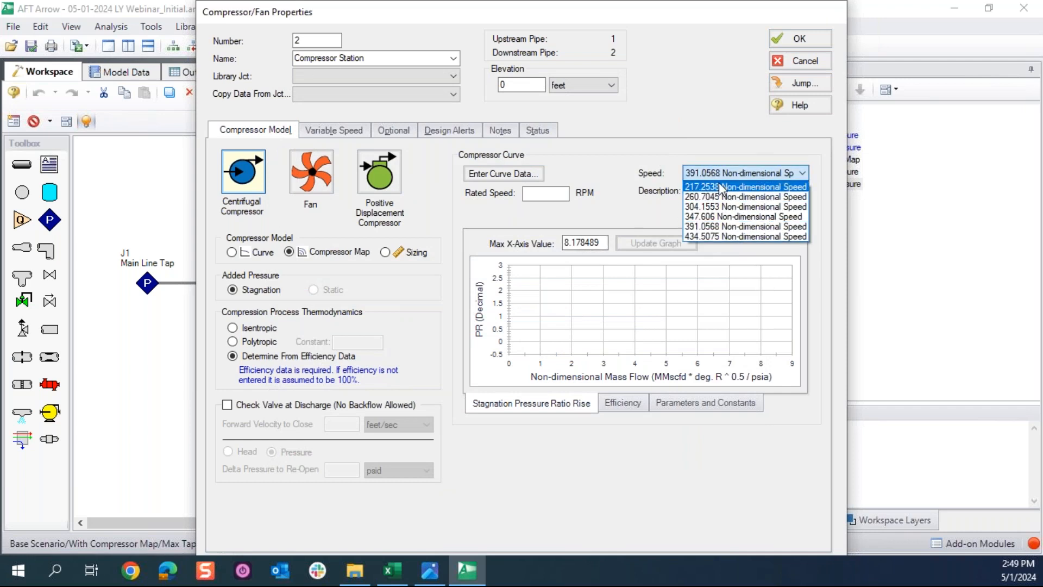
{"action": "left_click", "coordinate": [721, 188]}
{"action": "left_click_drag", "start_coordinate": [594, 243], "coordinate": [558, 245]}
{"action": "type", "text": "20"}
{"action": "left_click", "coordinate": [656, 243]}
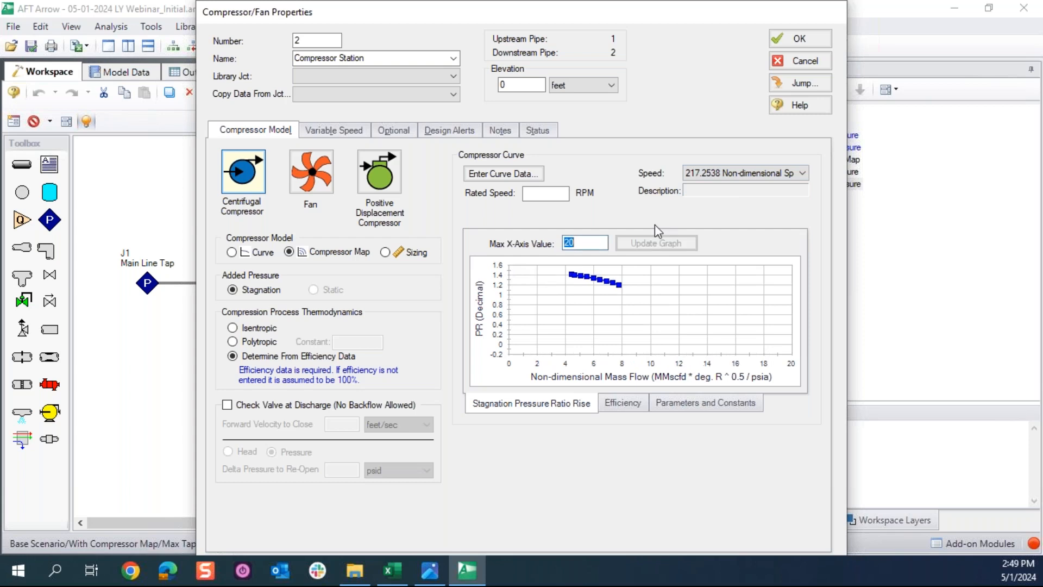
Step: Switch to the 260.7045 non-dimensional speed curve and extend its graph's maximum X-axis value to 20
{"action": "left_click", "coordinate": [723, 173]}
{"action": "left_click", "coordinate": [720, 197]}
{"action": "double_click", "coordinate": [601, 241]}
{"action": "type", "text": "2"}
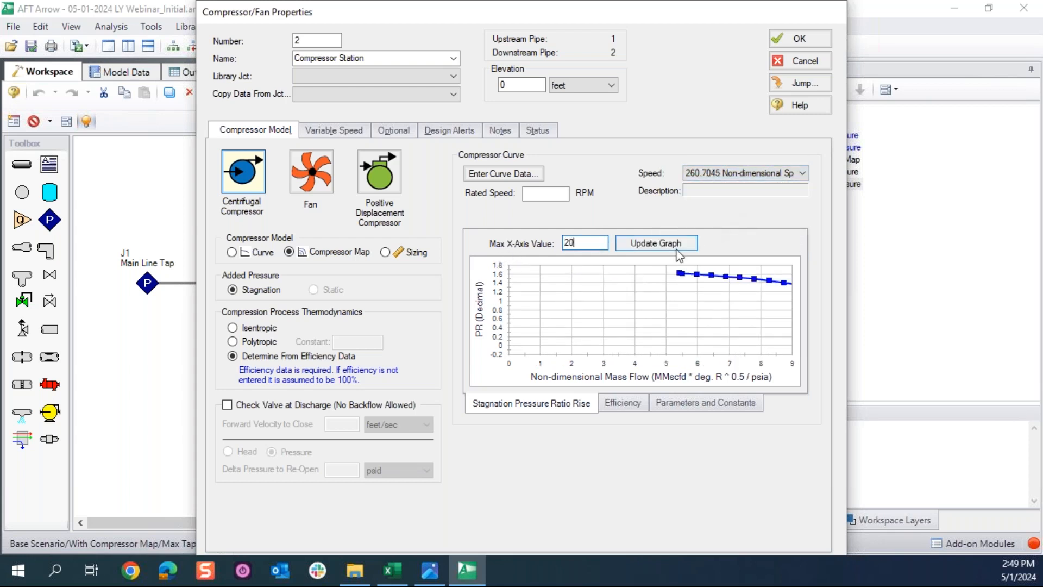
{"action": "left_click", "coordinate": [655, 243]}
Step: Select the 304.1553 non-dimensional speed curve and redraw its graph with a maximum X-axis value of 20
{"action": "left_click", "coordinate": [722, 172]}
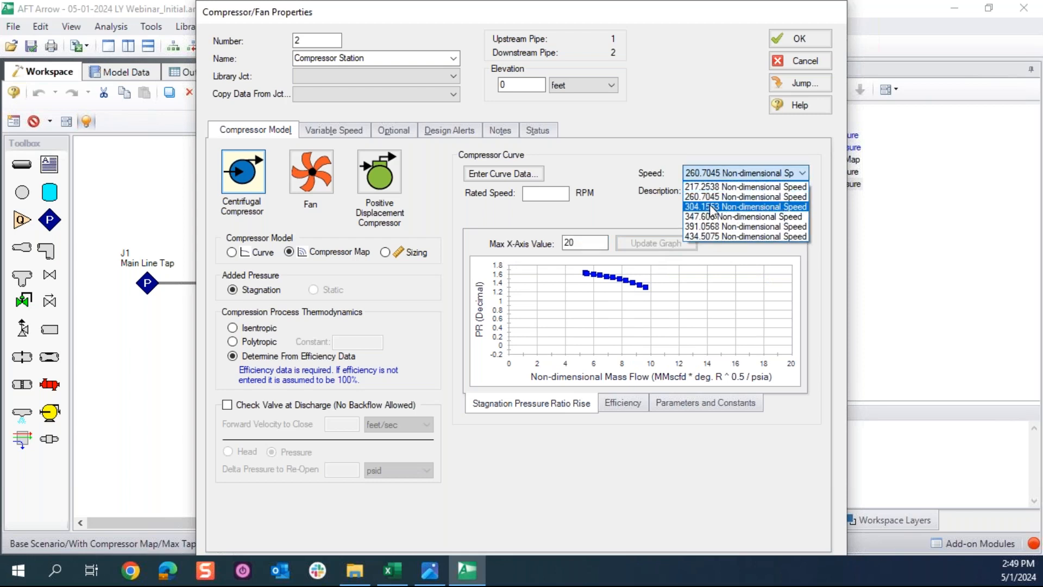
{"action": "left_click", "coordinate": [722, 201]}
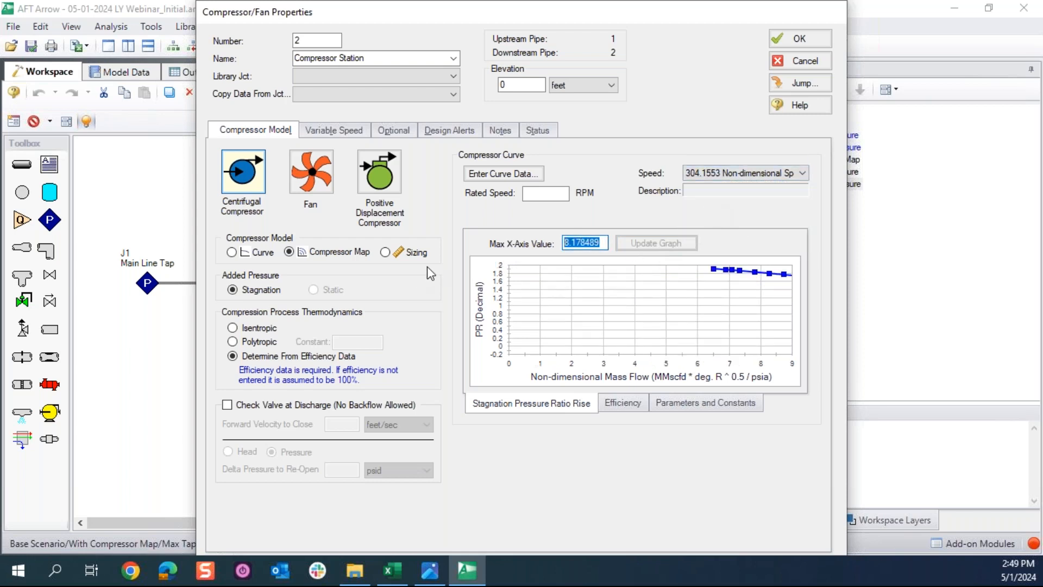
{"action": "type", "text": "20"}
{"action": "left_click", "coordinate": [683, 243]}
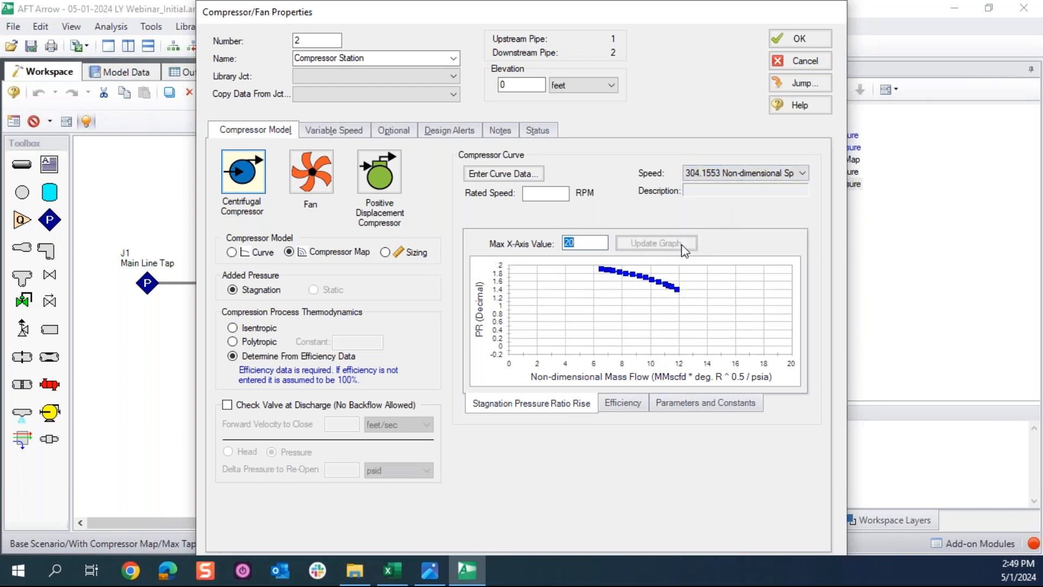
Step: Show the 347.606 non-dimensional speed curve and update its graph to a maximum X-axis value of 20
{"action": "left_click", "coordinate": [732, 172]}
{"action": "left_click", "coordinate": [709, 217]}
{"action": "left_click_drag", "start_coordinate": [604, 243], "coordinate": [564, 245]}
{"action": "type", "text": "2"}
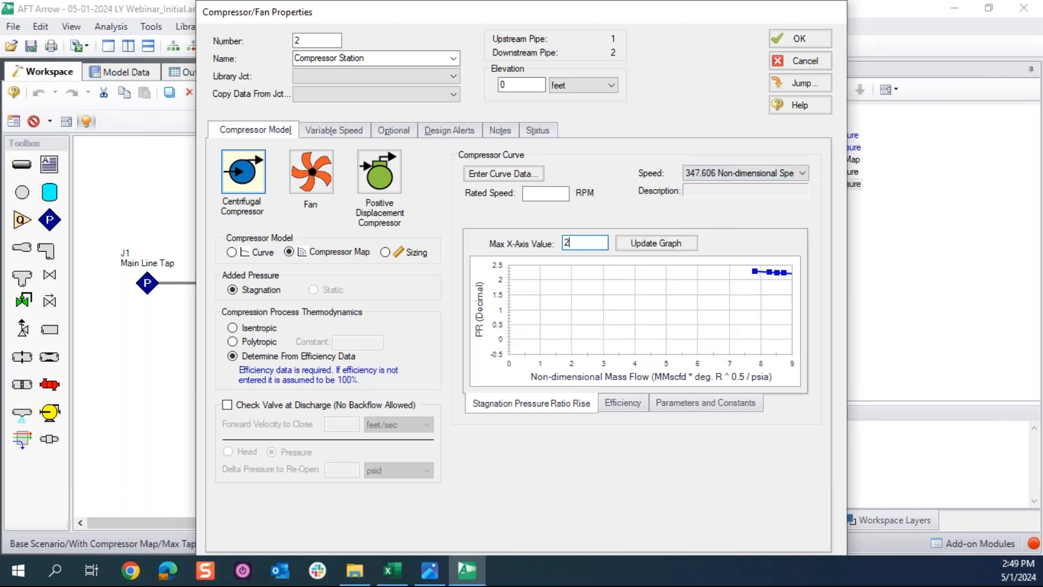
{"action": "left_click", "coordinate": [650, 243]}
Step: Choose the 391.0568 non-dimensional speed curve and set its graph's maximum X-axis value to 20
{"action": "left_click", "coordinate": [714, 175]}
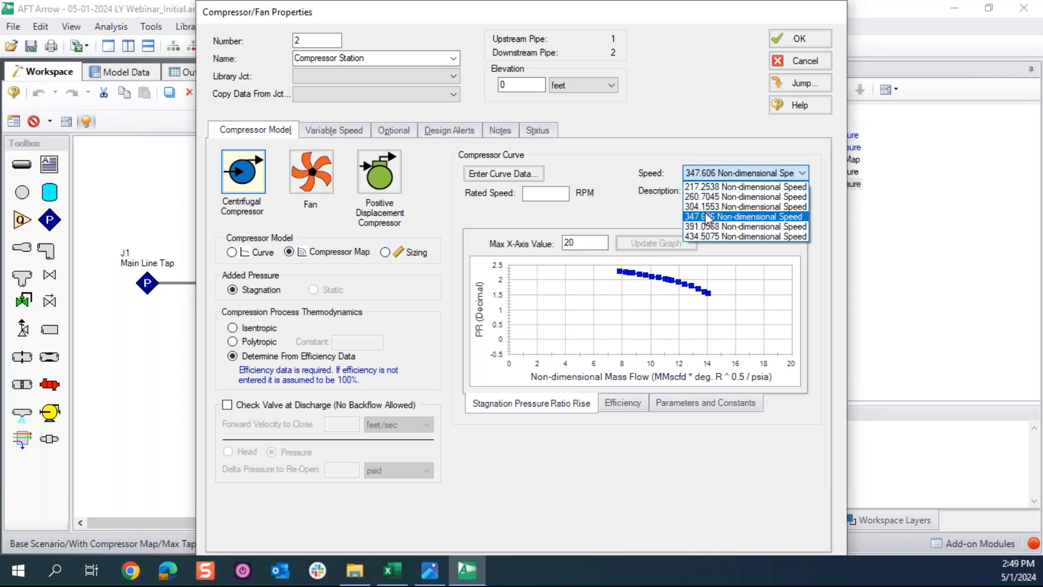
{"action": "left_click", "coordinate": [717, 234]}
{"action": "double_click", "coordinate": [607, 243]}
{"action": "type", "text": "20"}
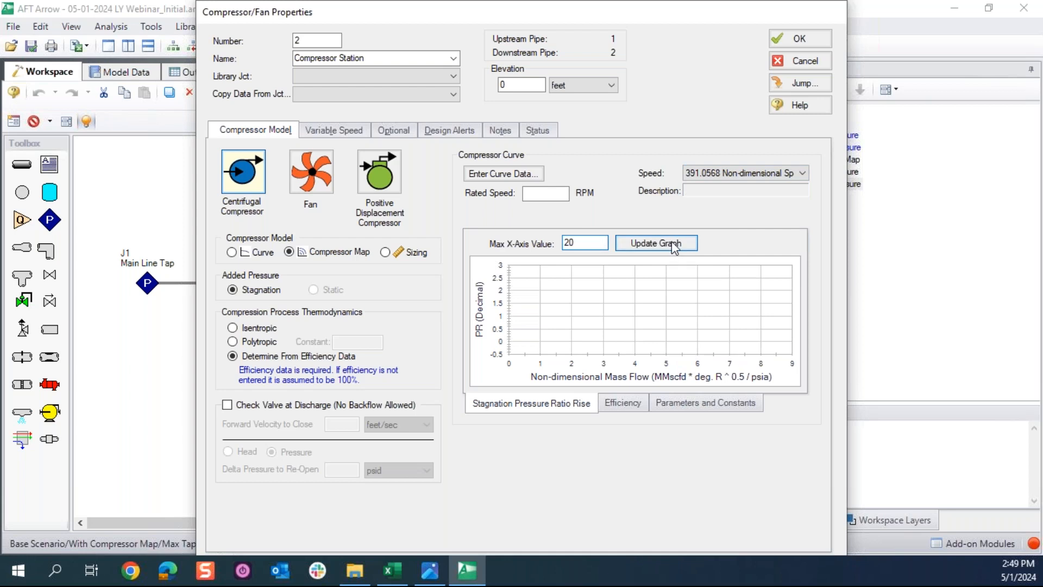
{"action": "left_click", "coordinate": [674, 246]}
Step: Display the 434.5075 non-dimensional speed curve and refresh its graph with a maximum X-axis value of 20
{"action": "left_click", "coordinate": [726, 172]}
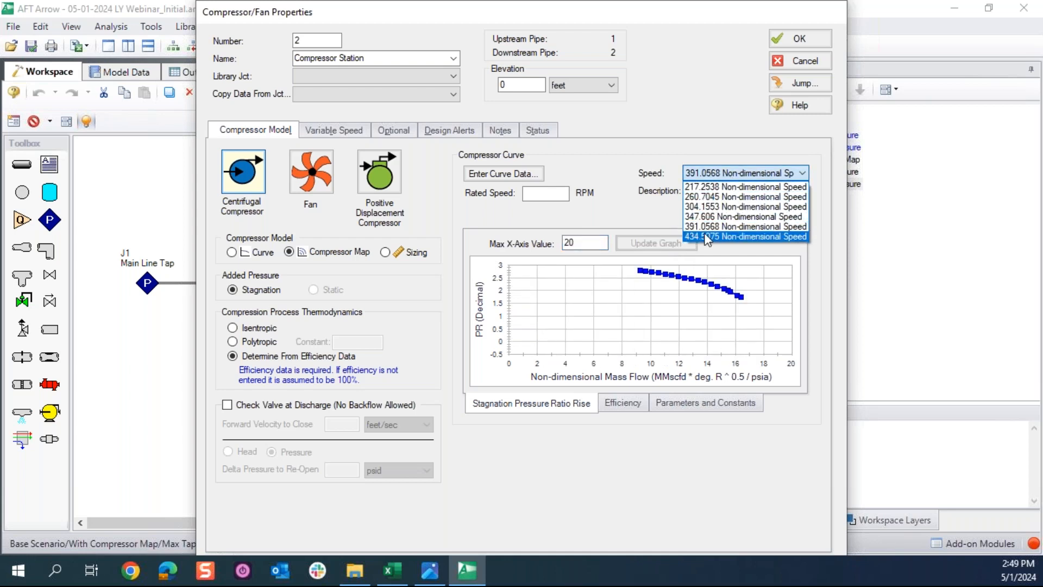
{"action": "left_click", "coordinate": [705, 235]}
{"action": "double_click", "coordinate": [586, 243]}
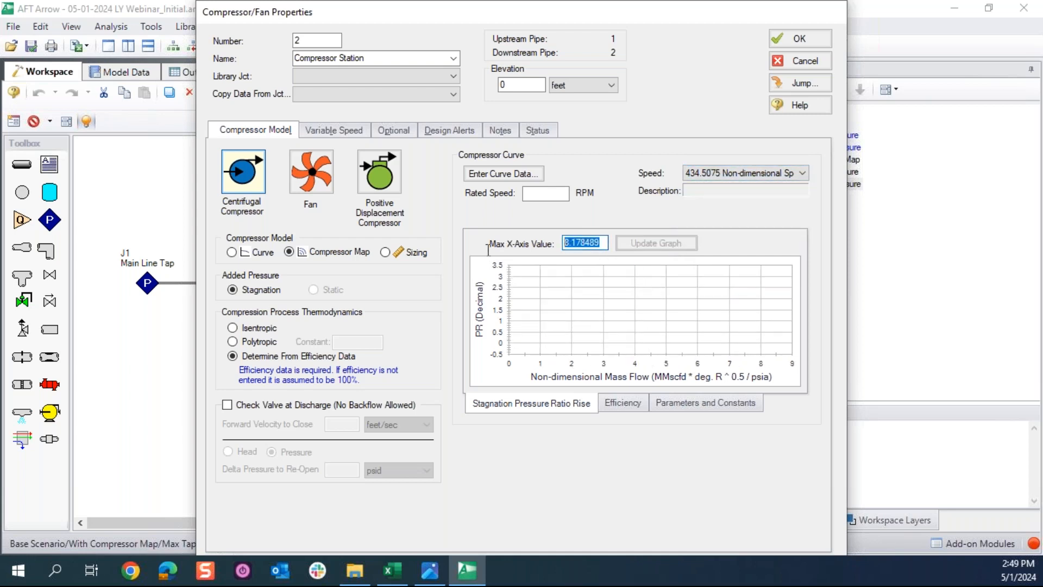
{"action": "type", "text": "20"}
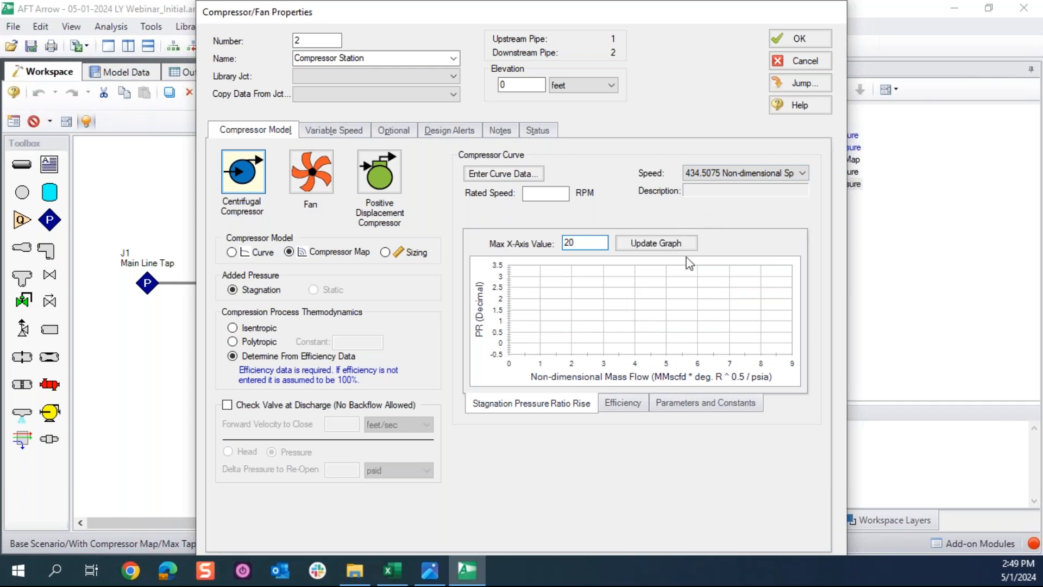
{"action": "left_click", "coordinate": [675, 246]}
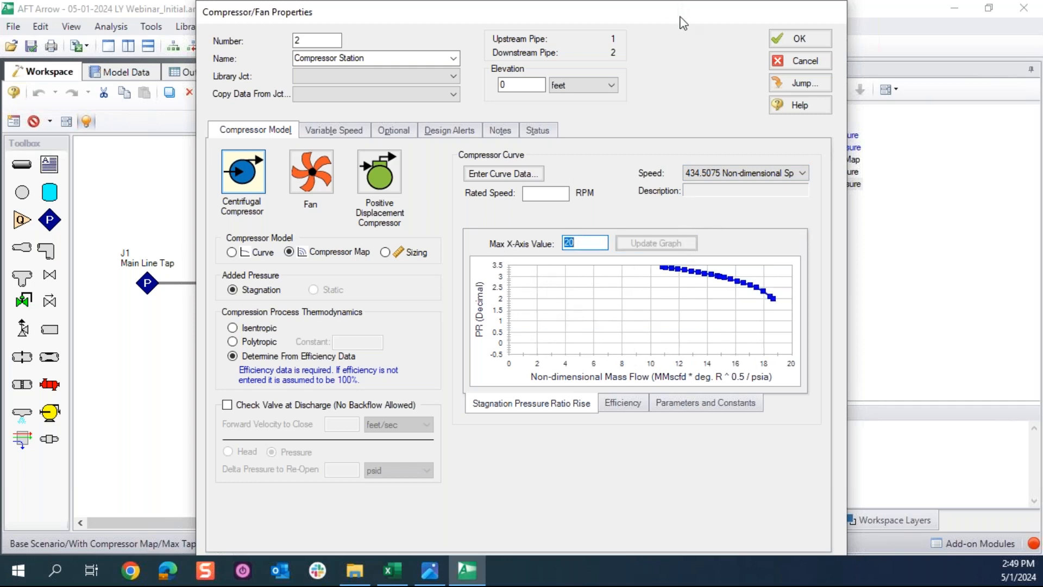
Step: Move the Compressor Station's properties window clear of the scenario tree and return to the 347.606 non-dimensional speed curve
{"action": "left_click_drag", "start_coordinate": [657, 21], "coordinate": [551, 13]}
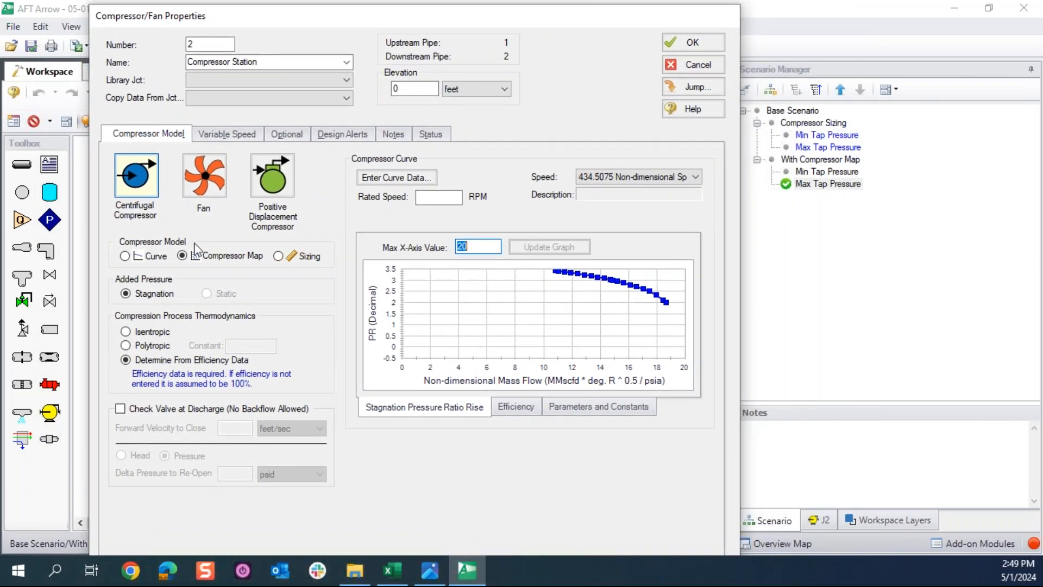
{"action": "left_click", "coordinate": [652, 177]}
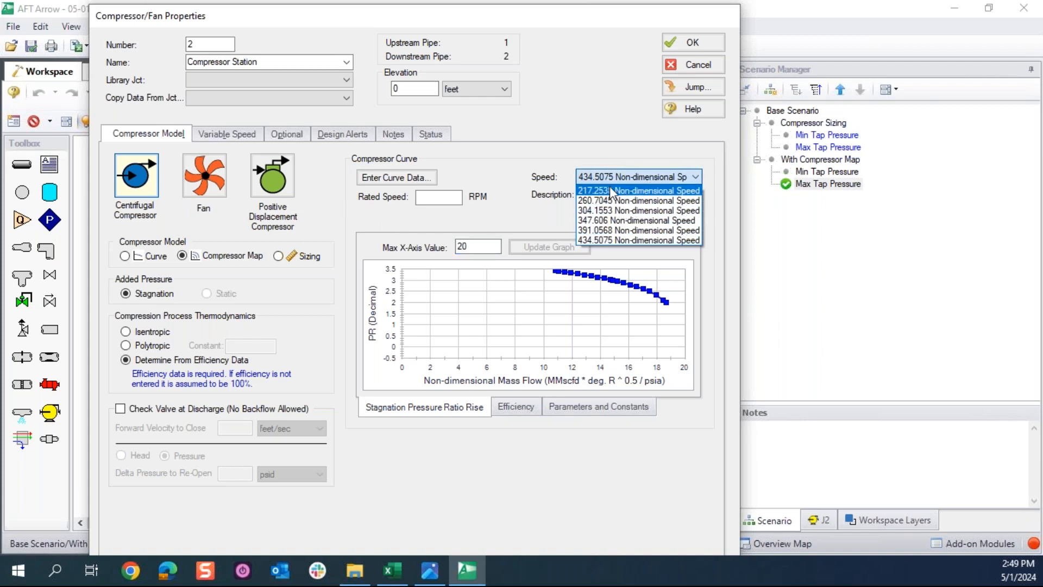
{"action": "left_click", "coordinate": [594, 220]}
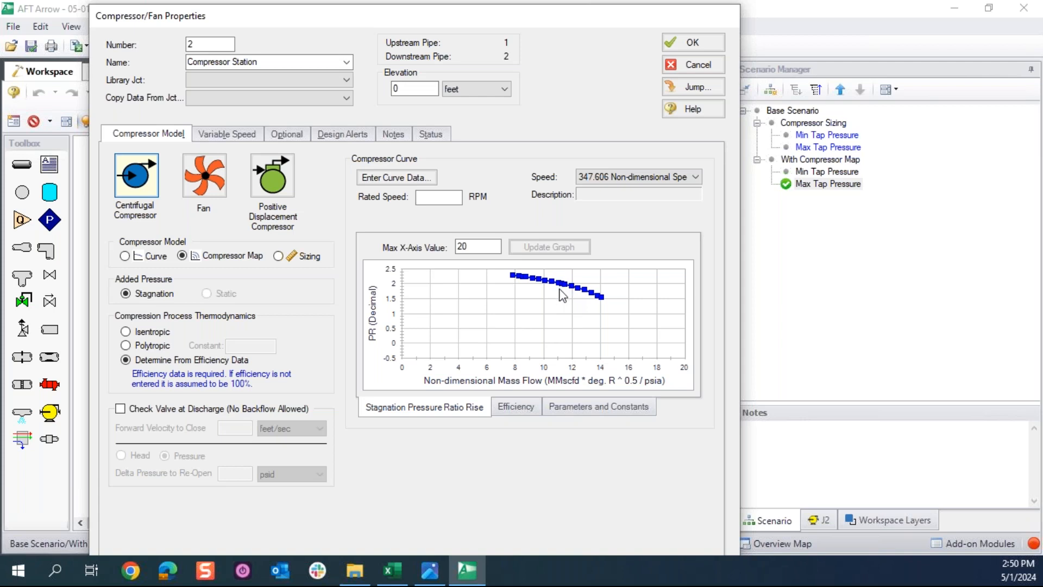
Step: Enter the Compressor Station's rated speed in RPM and accept its properties
{"action": "left_click", "coordinate": [446, 197]}
{"action": "double_click", "coordinate": [447, 199]}
{"action": "left_click", "coordinate": [686, 43]}
Step: Load the With Compressor Map Min Tap Pressure scenario and display the 434.5075 speed curve in the Compressor Station's properties
{"action": "double_click", "coordinate": [809, 173]}
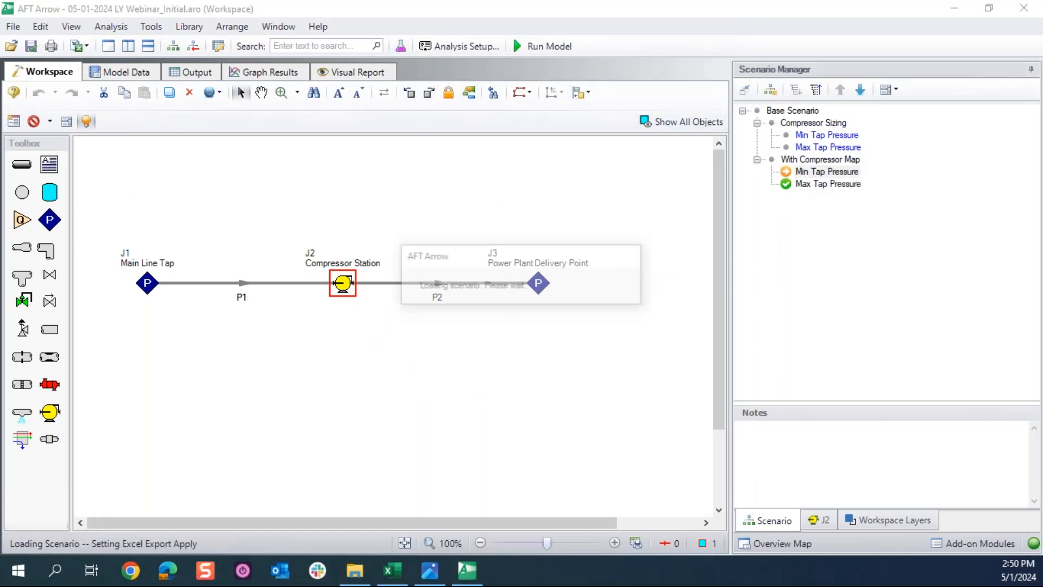
{"action": "double_click", "coordinate": [342, 282]}
{"action": "left_click", "coordinate": [715, 173]}
{"action": "left_click", "coordinate": [715, 173]}
{"action": "left_click", "coordinate": [337, 94]}
{"action": "left_click", "coordinate": [348, 107]}
{"action": "left_click", "coordinate": [592, 123]}
{"action": "left_click", "coordinate": [725, 124]}
{"action": "left_click", "coordinate": [717, 173]}
{"action": "left_click", "coordinate": [721, 236]}
Step: Select the 217.2538 non-dimensional speed curve and set its graph's maximum X-axis value to 20
{"action": "left_click", "coordinate": [706, 172]}
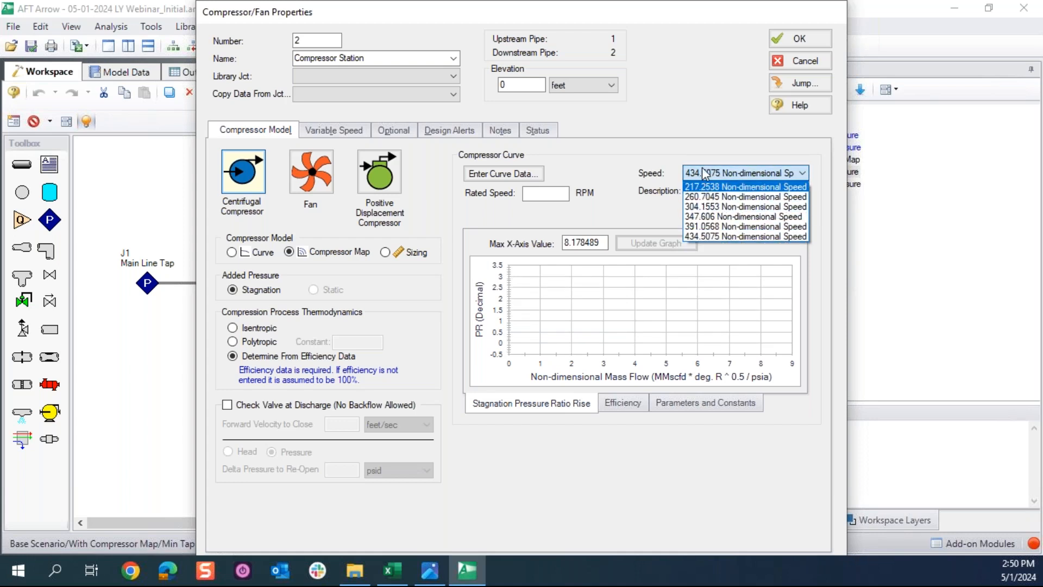
{"action": "left_click", "coordinate": [705, 173]}
{"action": "left_click", "coordinate": [736, 173]}
{"action": "left_click", "coordinate": [710, 188]}
{"action": "double_click", "coordinate": [585, 243]}
{"action": "type", "text": "2"}
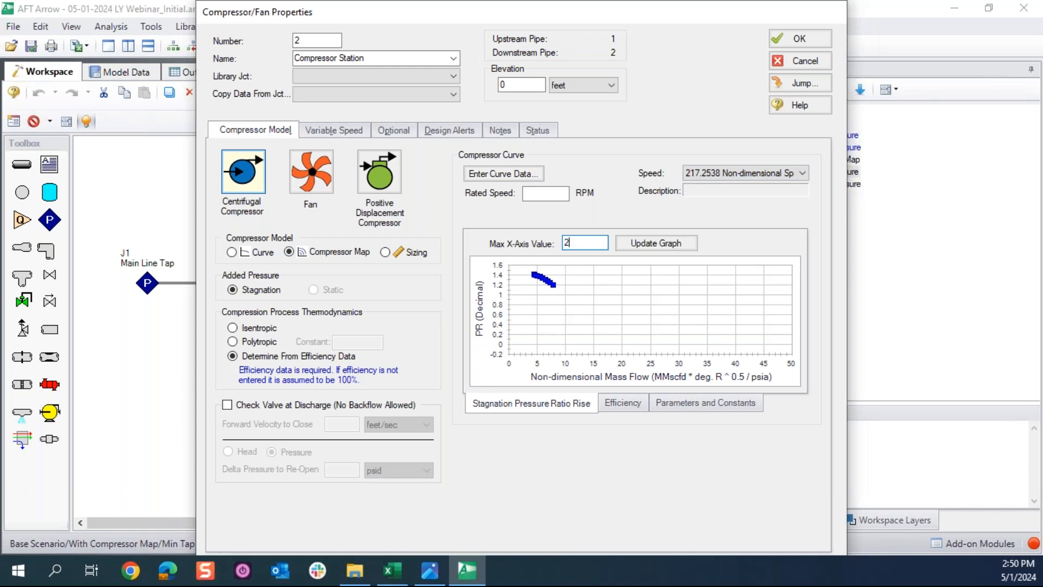
{"action": "type", "text": "60"}
Step: Show the 260.7045 non-dimensional speed curve and set its maximum X-axis value to 20
{"action": "left_click", "coordinate": [736, 172]}
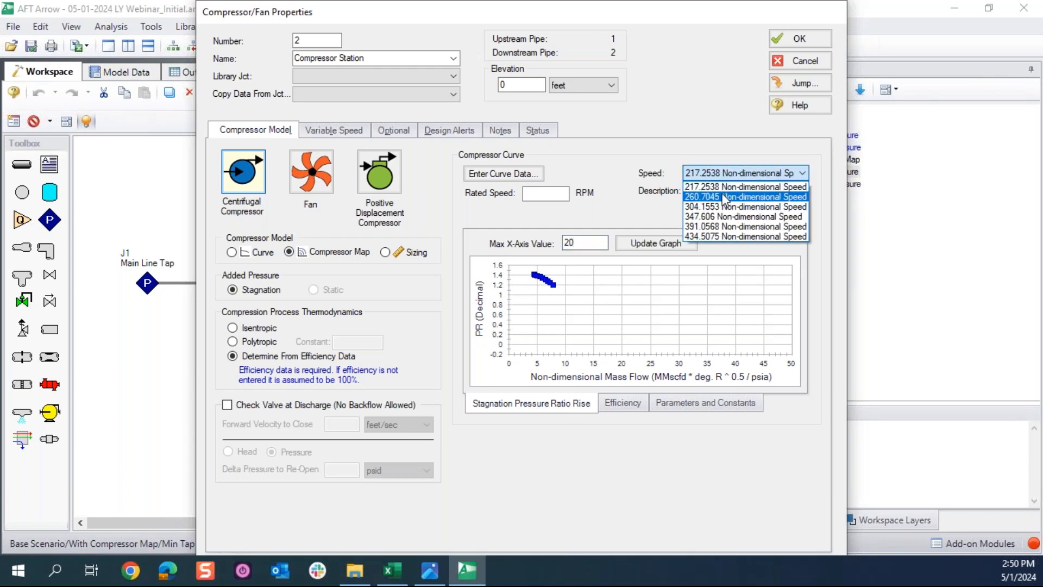
{"action": "left_click", "coordinate": [712, 196]}
{"action": "double_click", "coordinate": [592, 243]}
{"action": "type", "text": "20"}
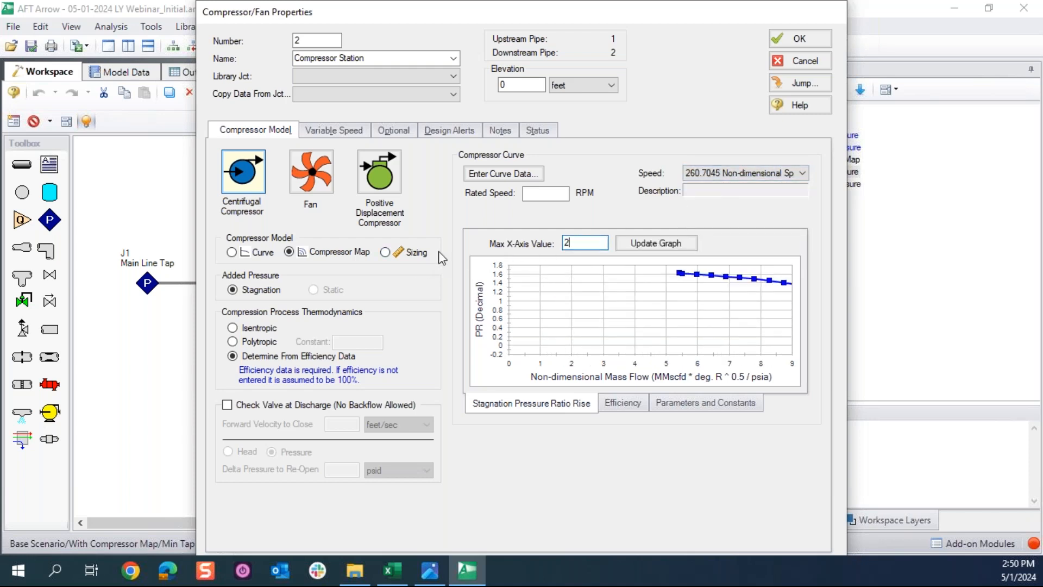
Step: Choose the 304.1553 non-dimensional speed curve and extend its graph to a maximum X-axis value of 20
{"action": "left_click", "coordinate": [716, 178]}
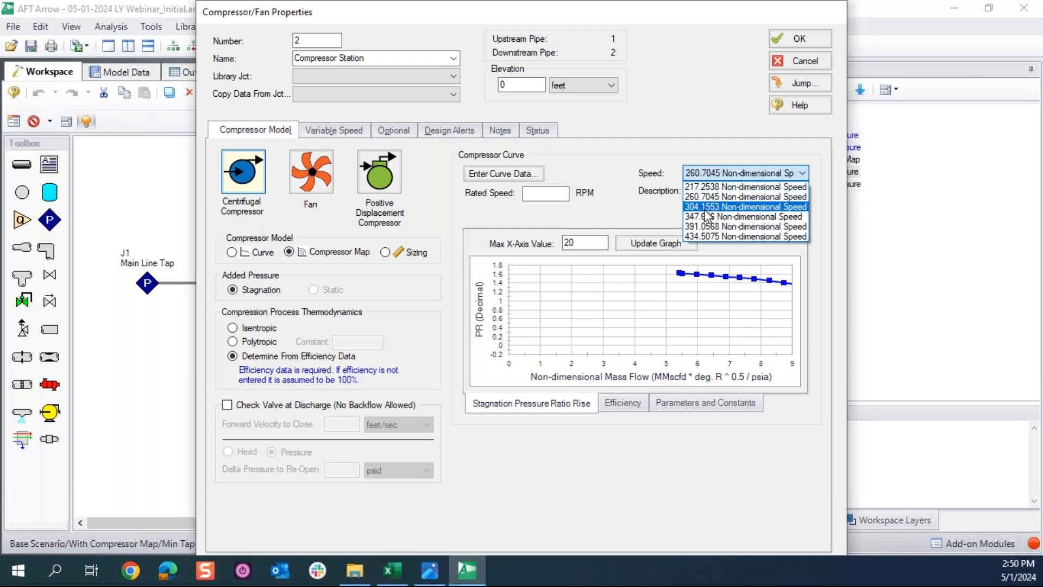
{"action": "left_click", "coordinate": [706, 210]}
{"action": "double_click", "coordinate": [586, 242]}
{"action": "type", "text": "20"}
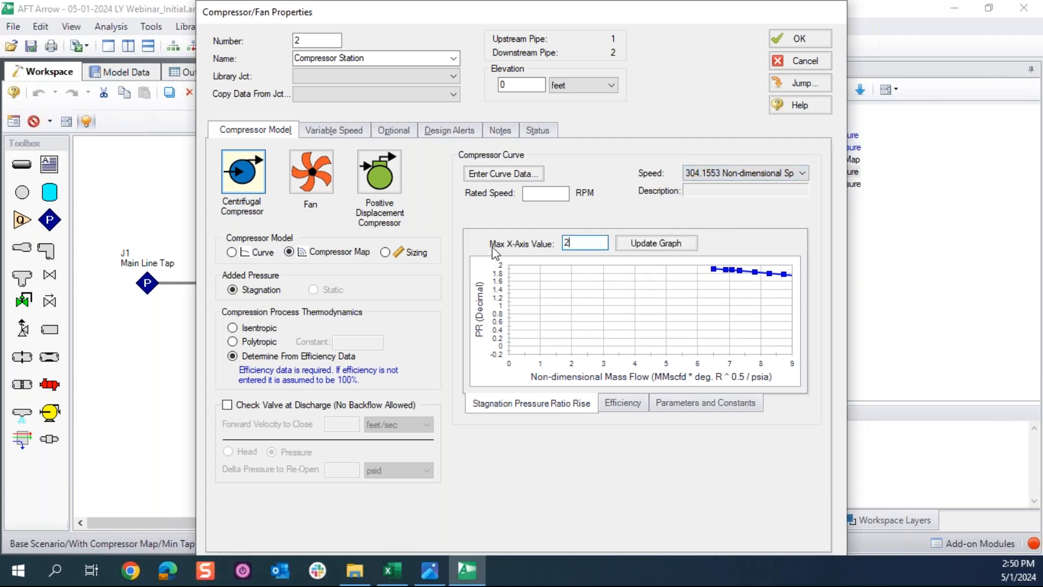
Step: Display the 347.606 non-dimensional speed curve and refresh its graph with a maximum X-axis value of 20
{"action": "left_click", "coordinate": [759, 169]}
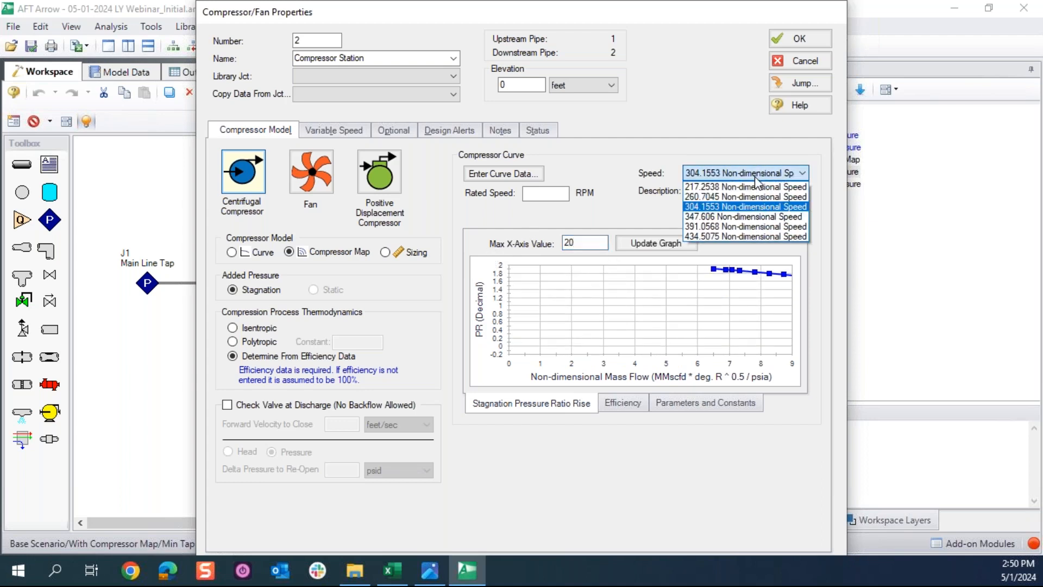
{"action": "left_click", "coordinate": [704, 217]}
{"action": "double_click", "coordinate": [586, 243]}
{"action": "type", "text": "20"}
{"action": "left_click", "coordinate": [706, 173]}
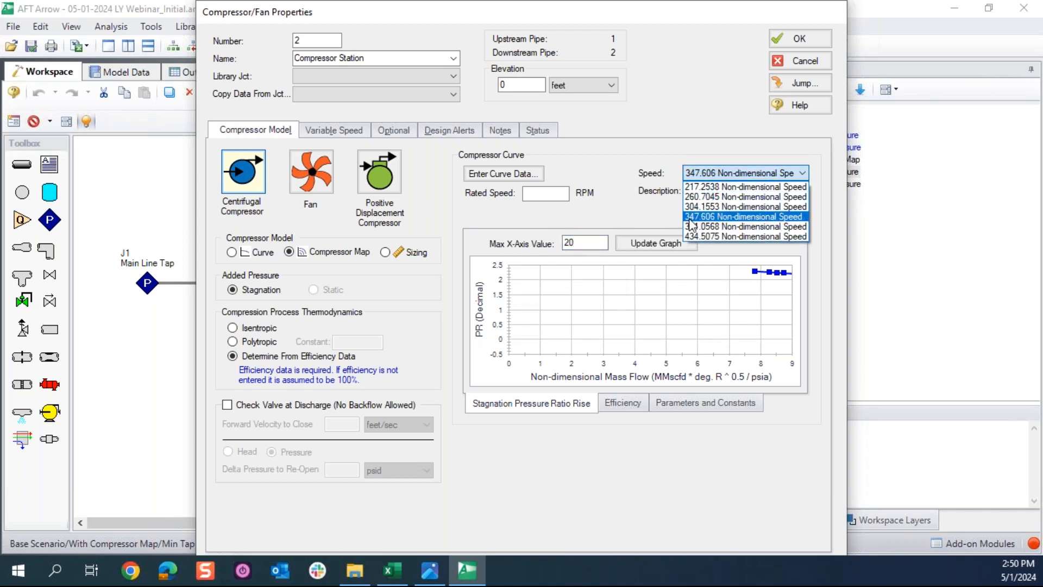
{"action": "left_click", "coordinate": [707, 217]}
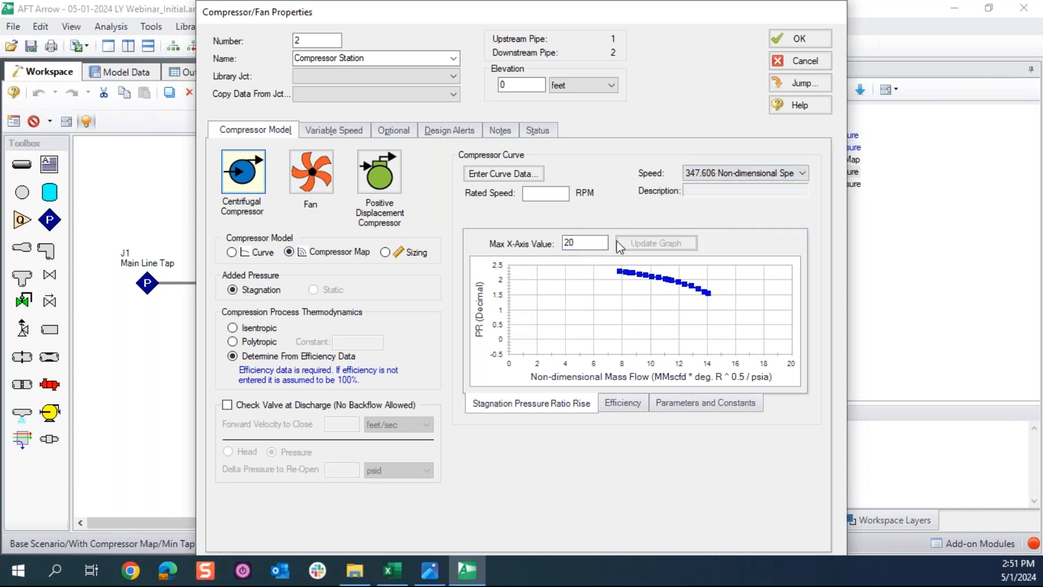
Step: Switch to the 391.0568 non-dimensional speed curve and set its graph's maximum X-axis value to 20
{"action": "left_click", "coordinate": [731, 173]}
{"action": "left_click", "coordinate": [701, 227]}
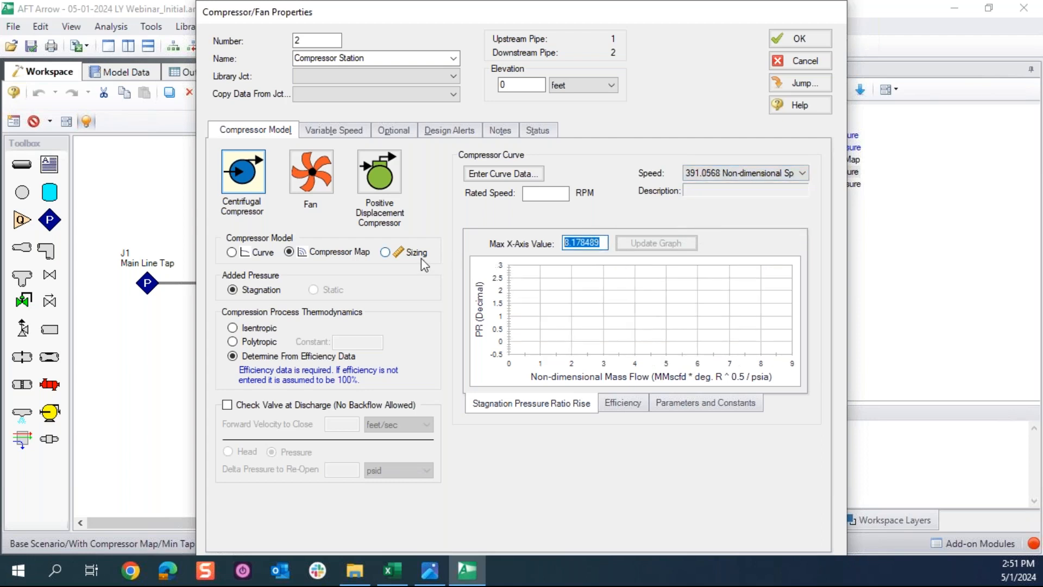
{"action": "type", "text": "20"}
{"action": "left_click", "coordinate": [739, 173]}
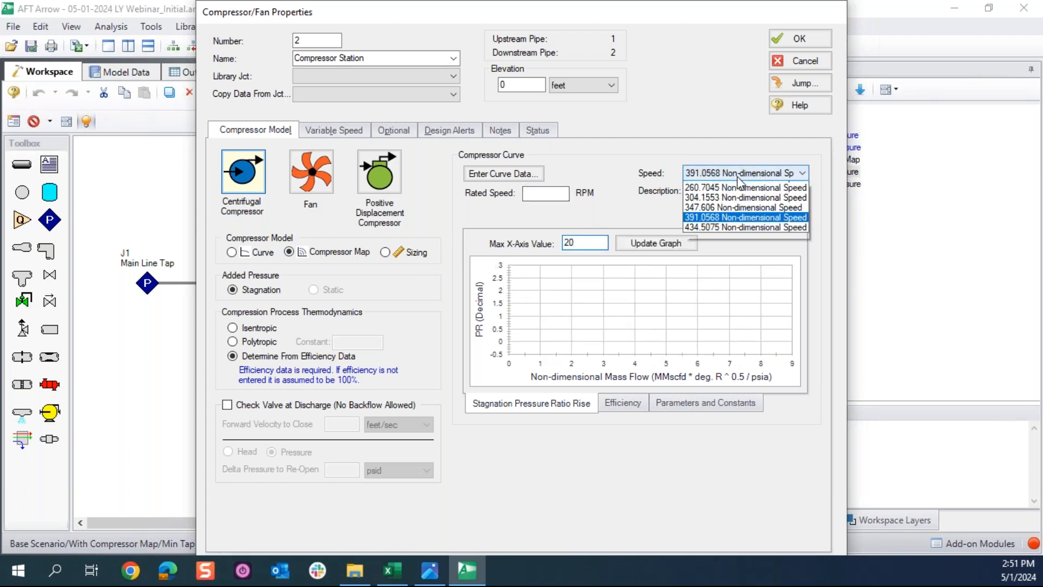
{"action": "left_click", "coordinate": [739, 173]}
Step: Select the 434.5075 non-dimensional speed curve and refresh its graph with a maximum X-axis value of 20
{"action": "left_click", "coordinate": [738, 173]}
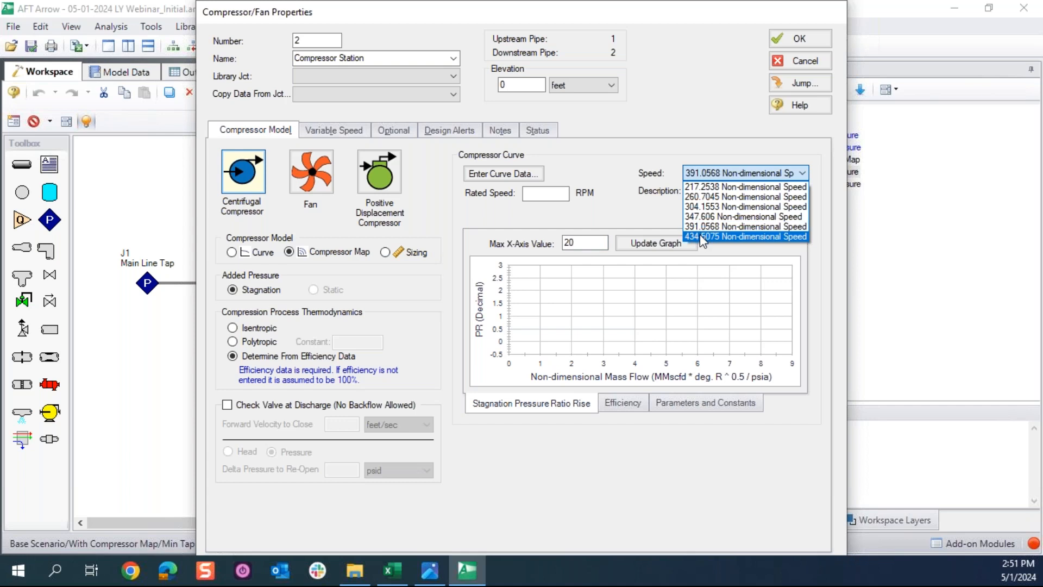
{"action": "left_click", "coordinate": [745, 236]}
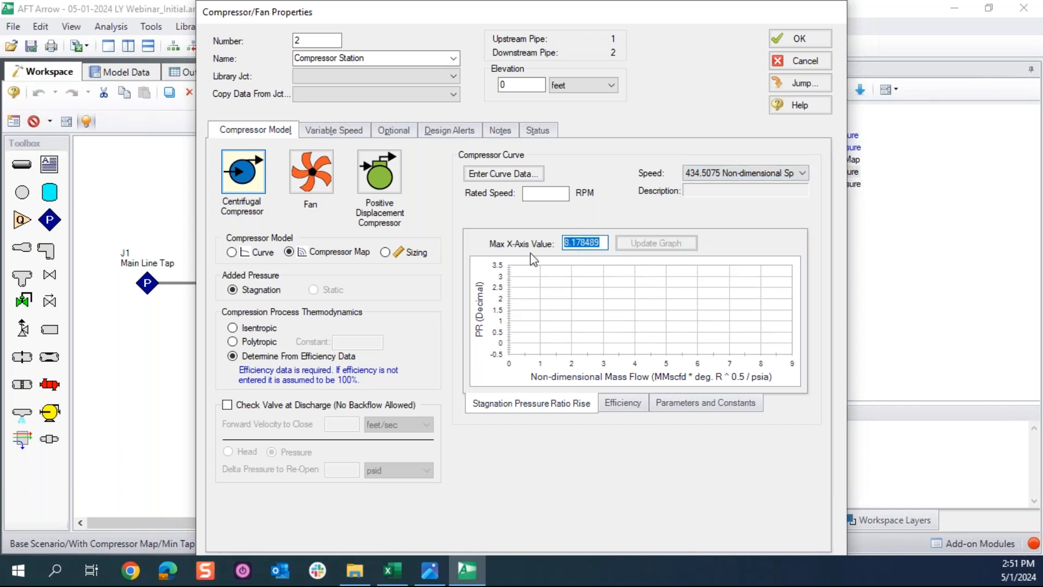
{"action": "type", "text": "20"}
{"action": "left_click", "coordinate": [718, 174]}
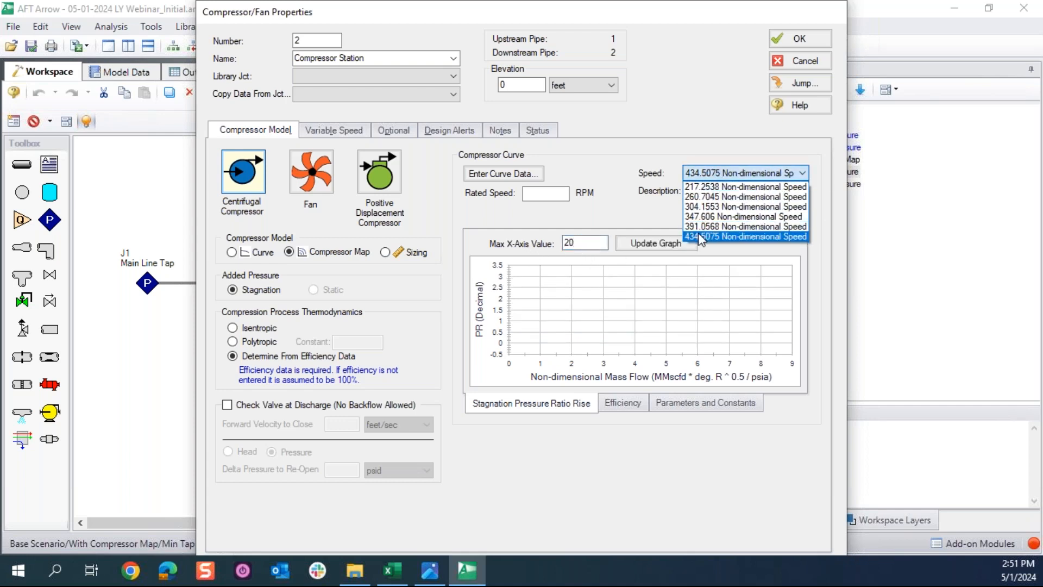
{"action": "left_click", "coordinate": [698, 233]}
Step: Compare the pressure ratio curves for each non-dimensional speed from 391.0568 down to 217.2538, and return to the 434.5075 curve
{"action": "left_click", "coordinate": [724, 173]}
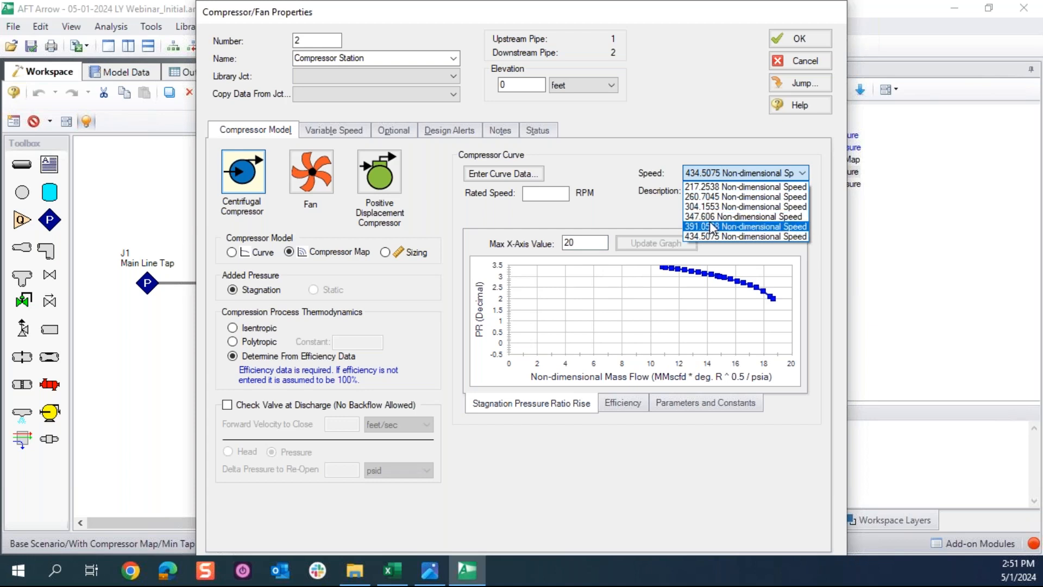
{"action": "left_click", "coordinate": [707, 195]}
{"action": "left_click", "coordinate": [705, 173]}
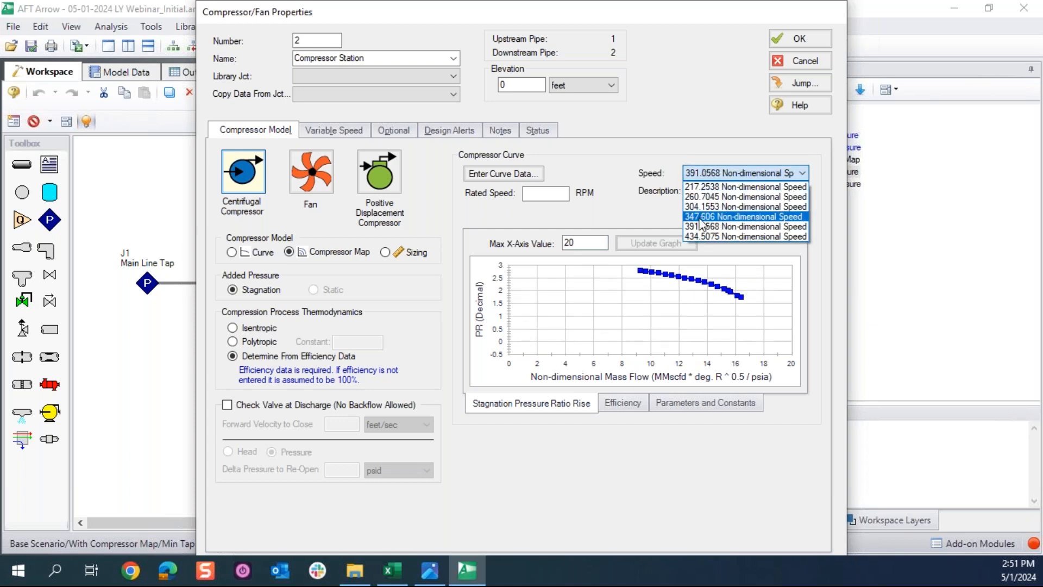
{"action": "left_click", "coordinate": [700, 216]}
{"action": "left_click", "coordinate": [700, 173]}
{"action": "left_click", "coordinate": [702, 207]}
{"action": "left_click", "coordinate": [704, 175]}
{"action": "left_click", "coordinate": [703, 198]}
{"action": "left_click", "coordinate": [704, 174]}
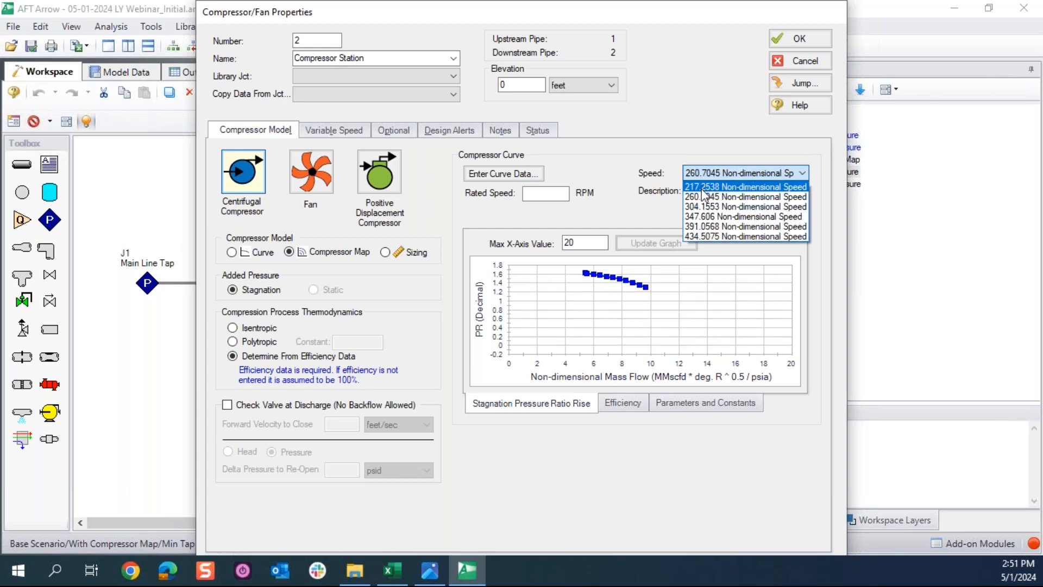
{"action": "left_click", "coordinate": [703, 186]}
{"action": "left_click", "coordinate": [709, 173]}
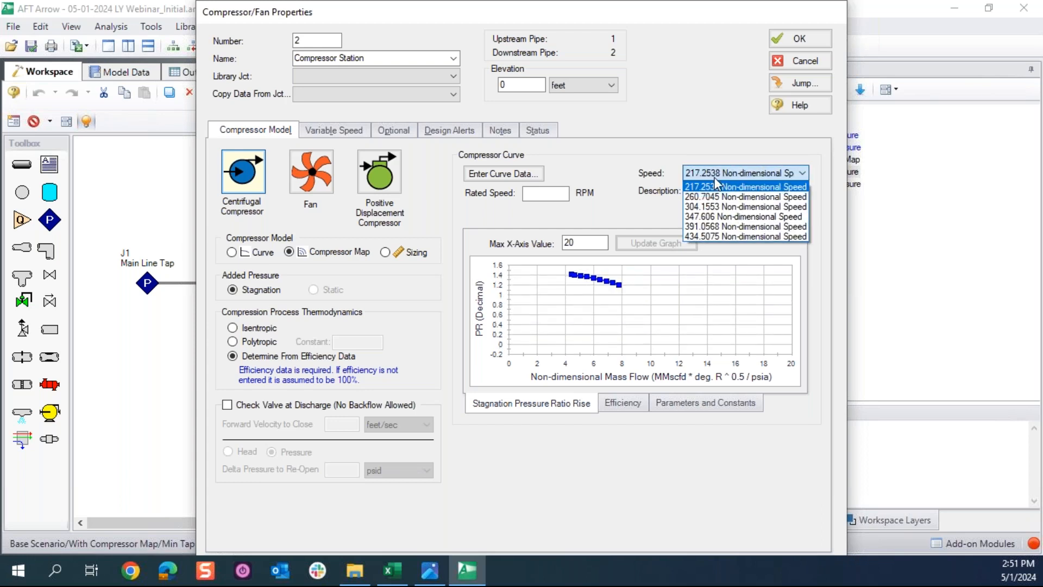
{"action": "left_click", "coordinate": [714, 235]}
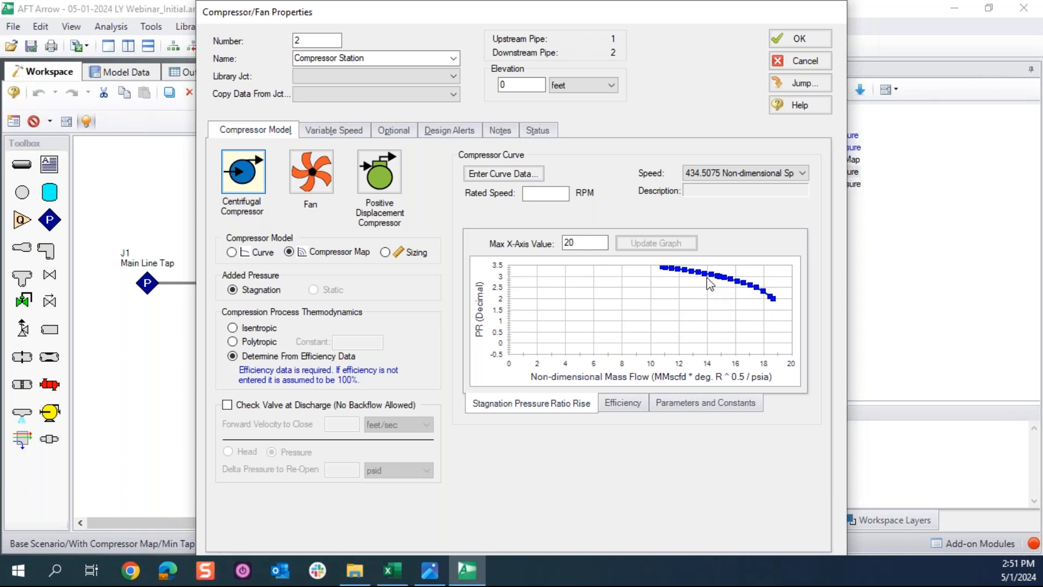
Step: Set the Compressor Station's rated speed to 9900 RPM
{"action": "left_click", "coordinate": [552, 193]}
{"action": "left_click_drag", "start_coordinate": [550, 193], "coordinate": [511, 192]}
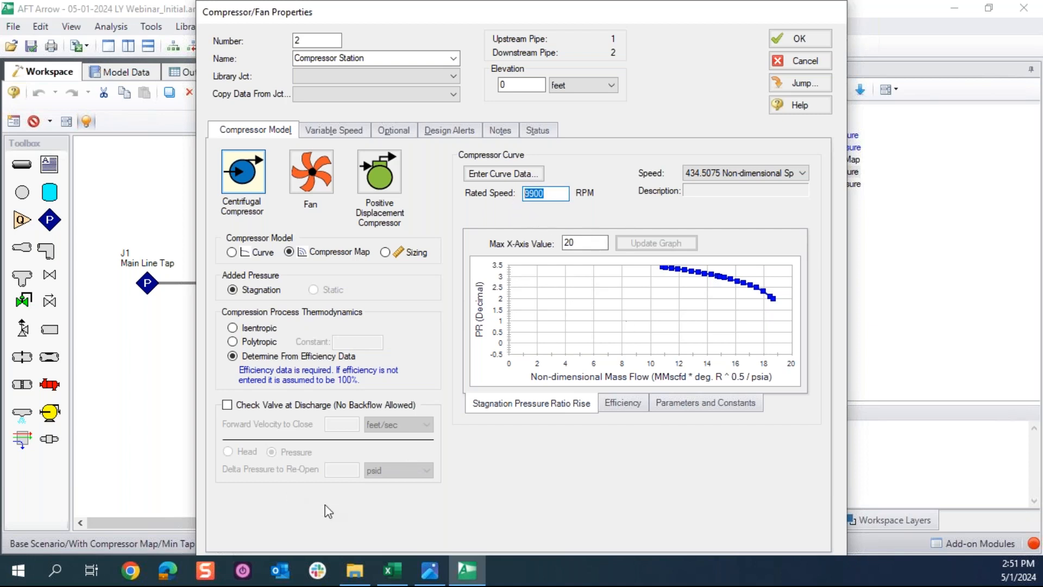
Step: Switch to the Estimated Compressor Performance chart image and examine the region between the 9000 and 10000 RPM curves near pressure ratio 3.0
{"action": "left_click", "coordinate": [429, 570]}
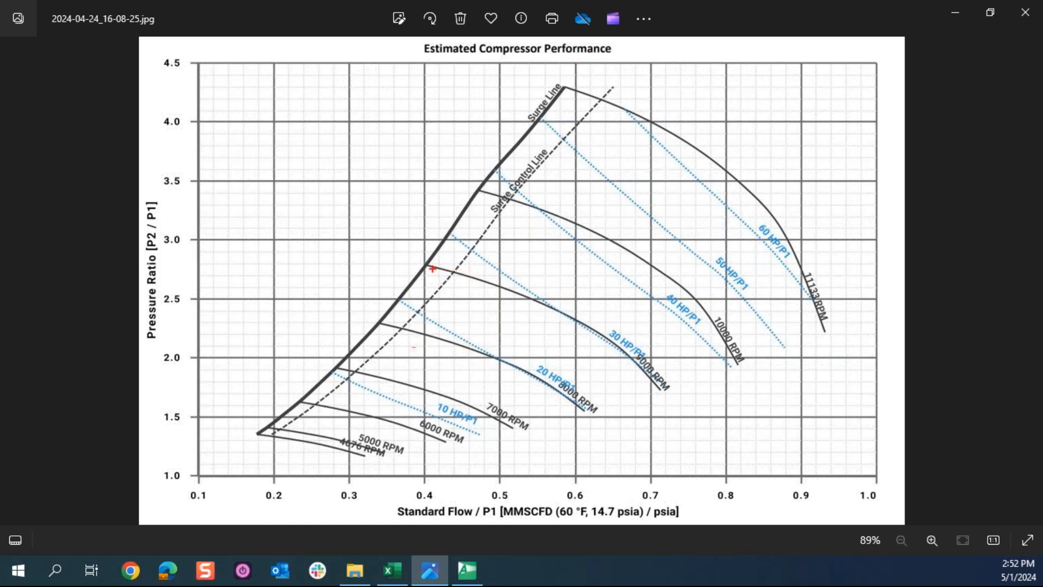
{"action": "left_click_drag", "start_coordinate": [523, 297], "coordinate": [594, 331]}
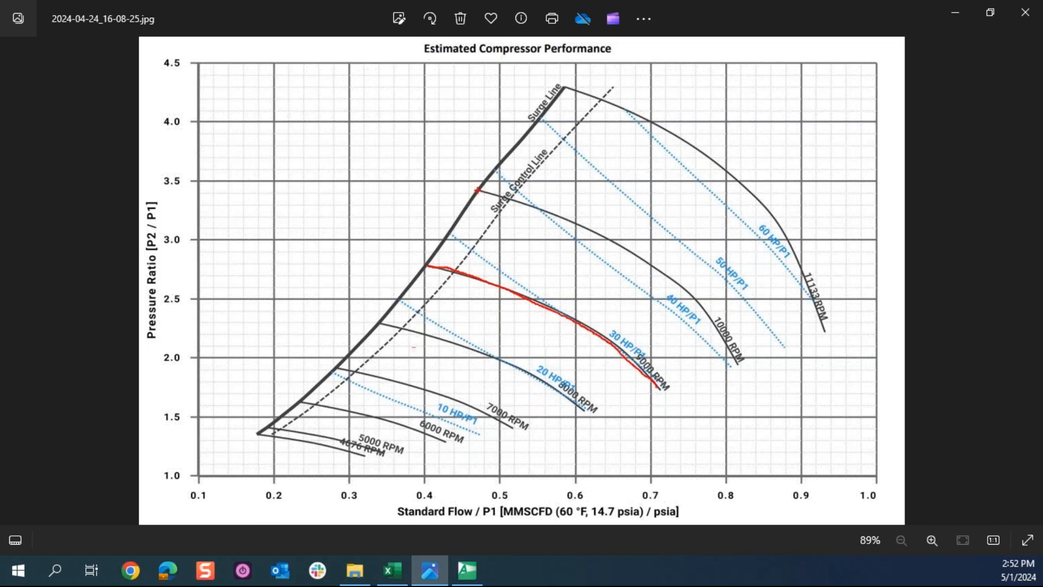
{"action": "left_click_drag", "start_coordinate": [600, 231], "coordinate": [736, 342]}
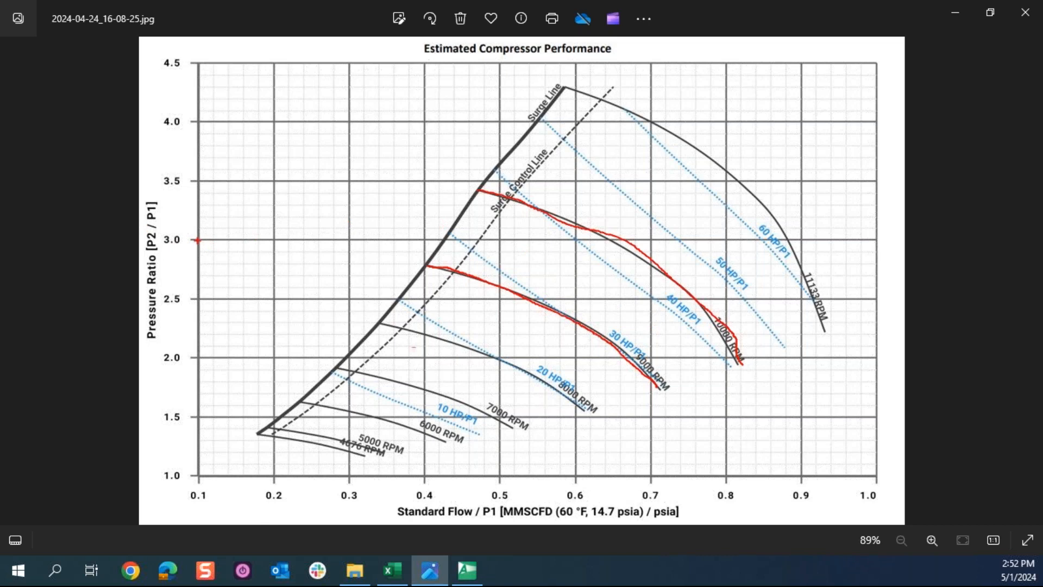
{"action": "left_click_drag", "start_coordinate": [230, 240], "coordinate": [334, 238]}
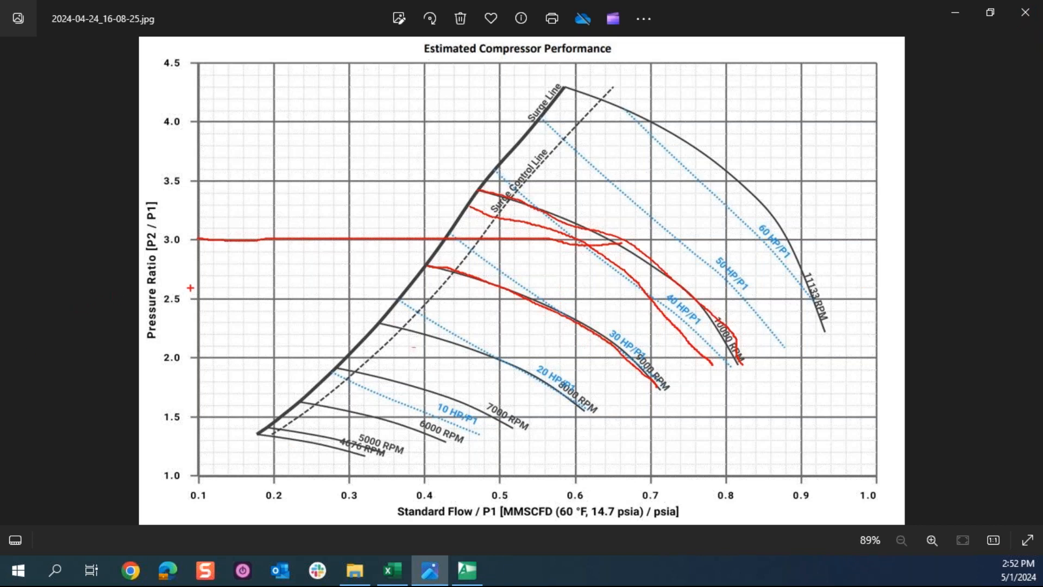
{"action": "key", "text": "Escape"}
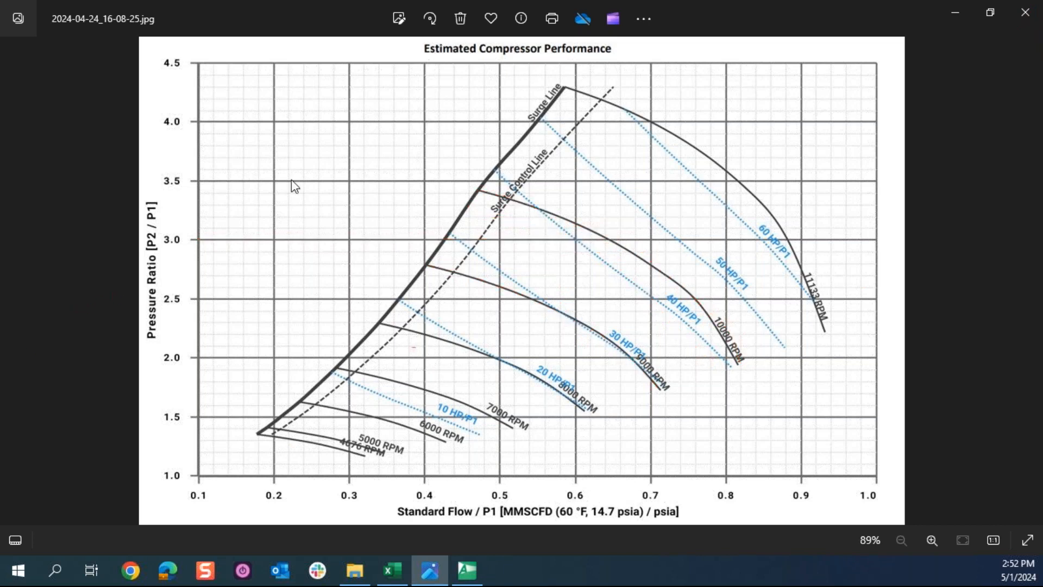
{"action": "left_click", "coordinate": [467, 570]}
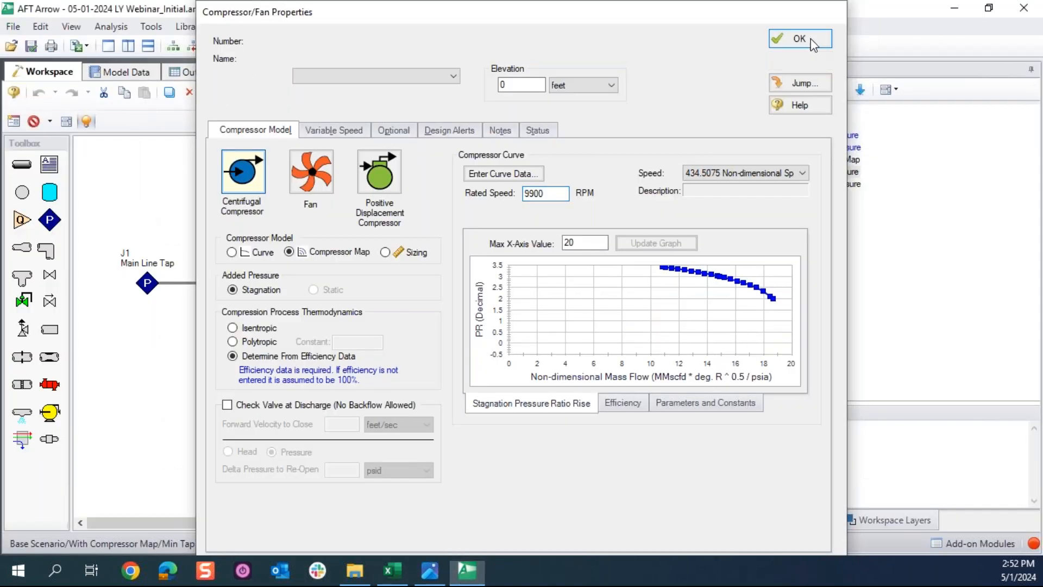
Step: Accept the Compressor Station's properties, run the Min Tap Pressure model, and open its output
{"action": "left_click", "coordinate": [798, 39]}
{"action": "left_click", "coordinate": [523, 45]}
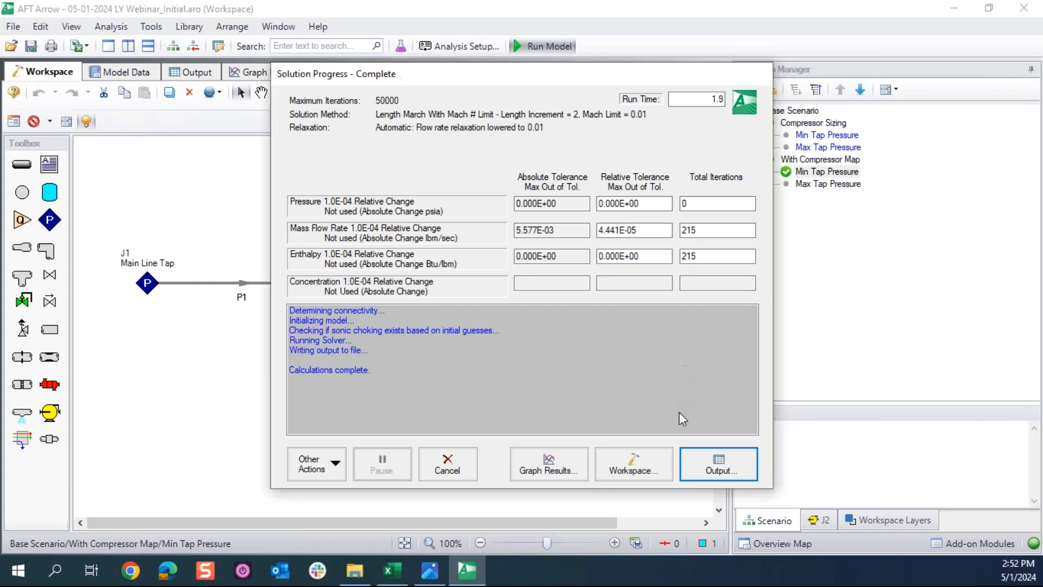
{"action": "left_click", "coordinate": [716, 465]}
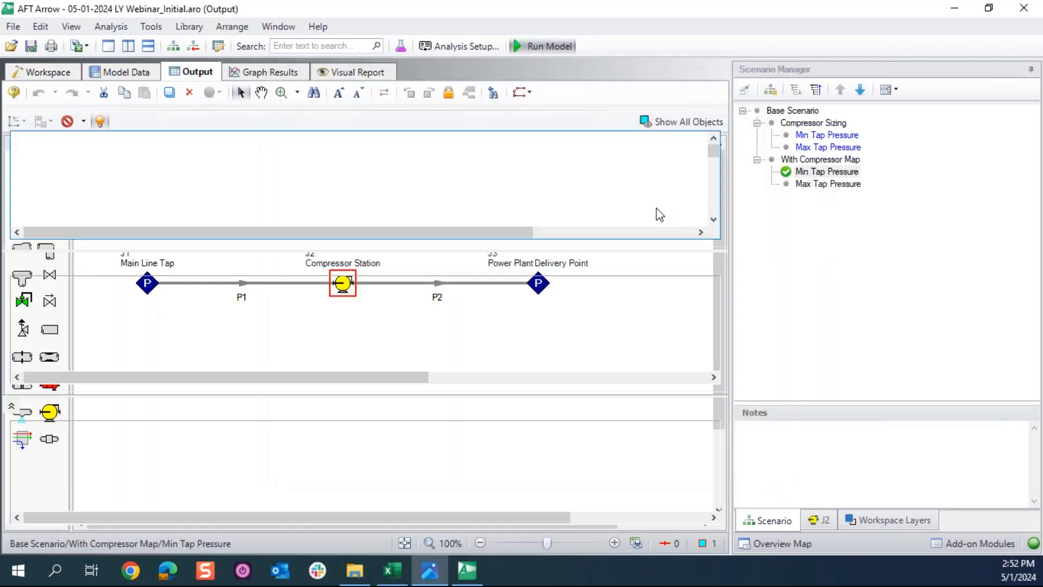
Step: Examine the Compressor Station's mass flow and stagnation compression ratio in the Compressor/Fan Summary
{"action": "left_click", "coordinate": [248, 118]}
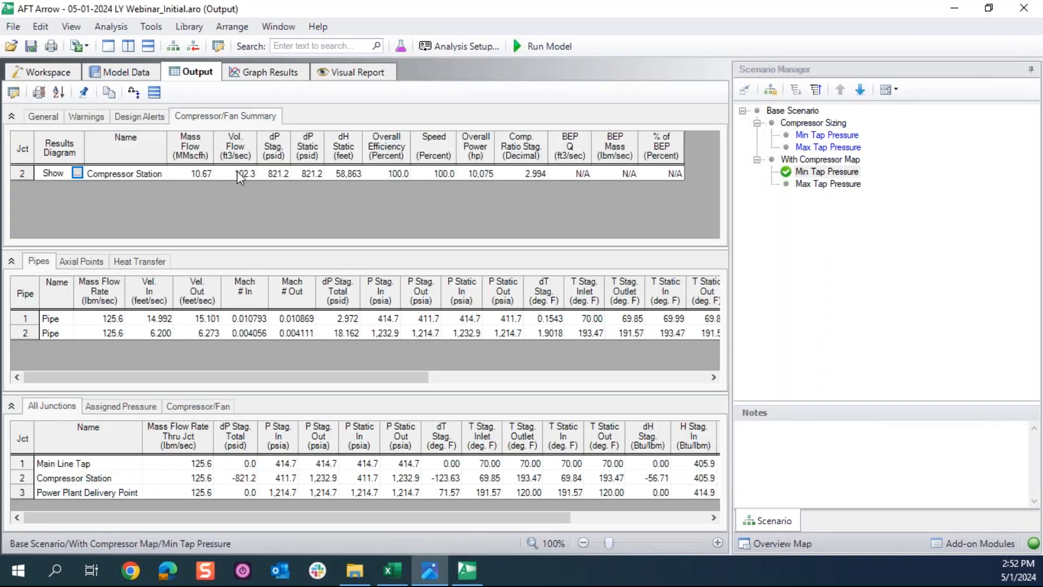
{"action": "left_click", "coordinate": [204, 175]}
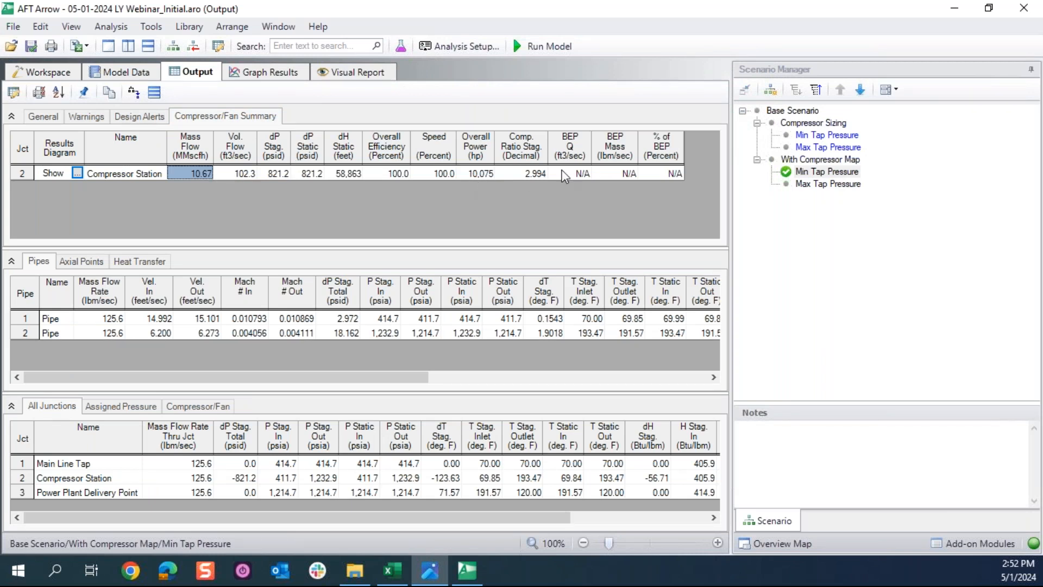
{"action": "left_click", "coordinate": [541, 174]}
{"action": "left_click", "coordinate": [195, 175]}
{"action": "left_click", "coordinate": [535, 172]}
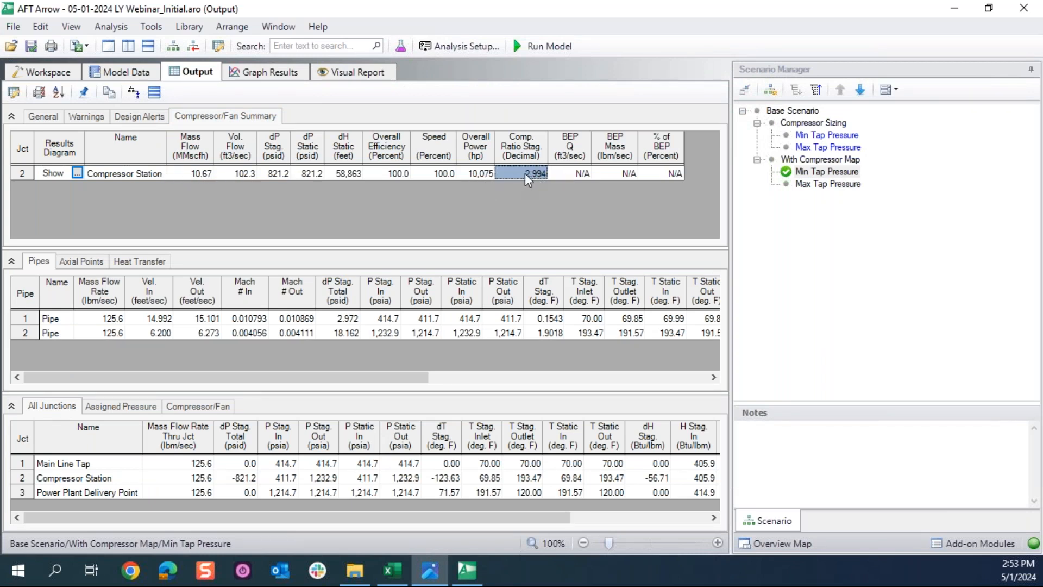
{"action": "left_click", "coordinate": [205, 175]}
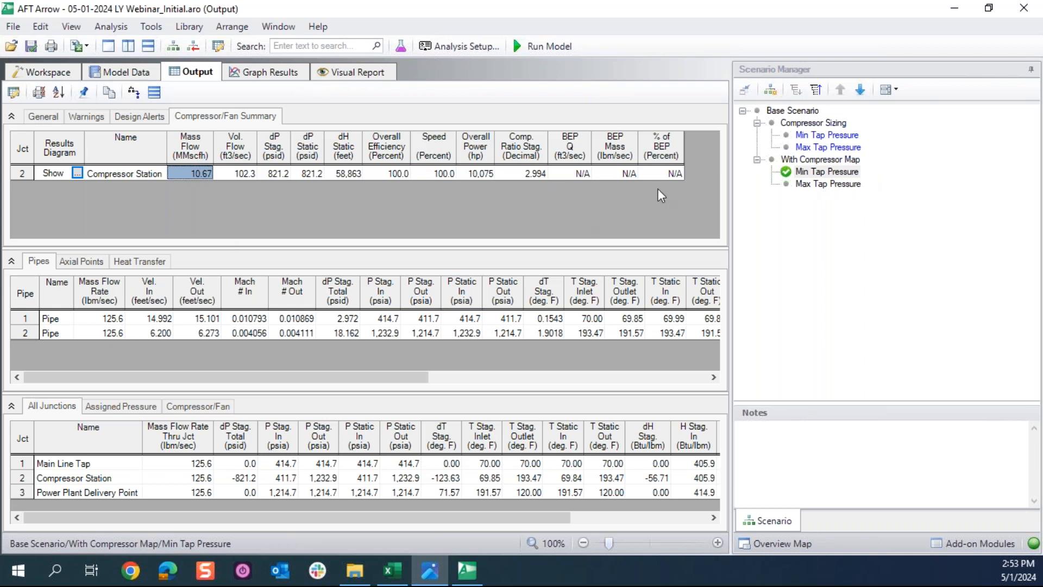
Step: Load the Max Tap Pressure scenario under With Compressor Map, run the model, and open its Compressor/Fan Summary output
{"action": "double_click", "coordinate": [826, 185]}
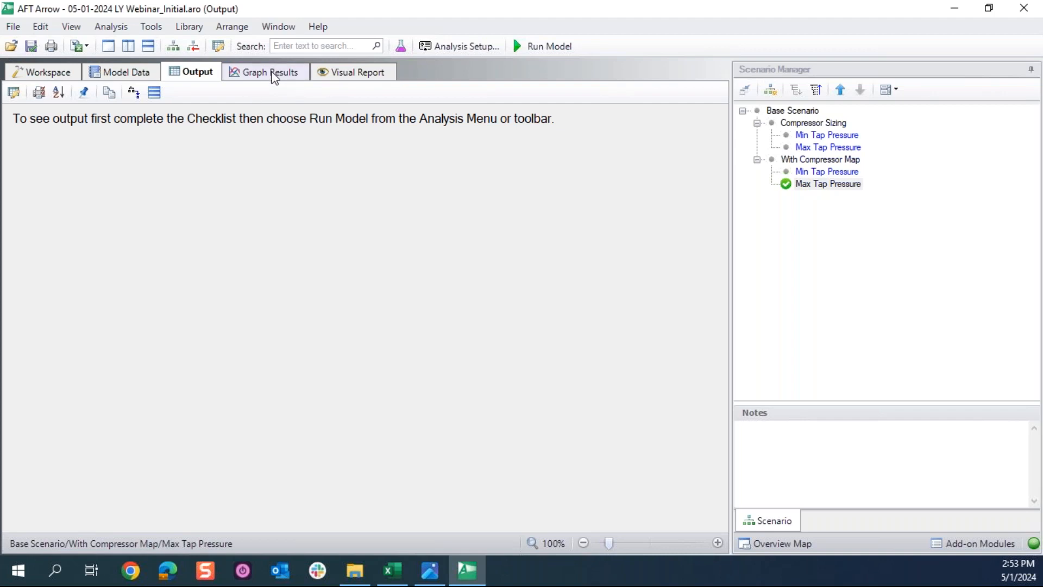
{"action": "left_click", "coordinate": [279, 75]}
{"action": "left_click", "coordinate": [202, 76]}
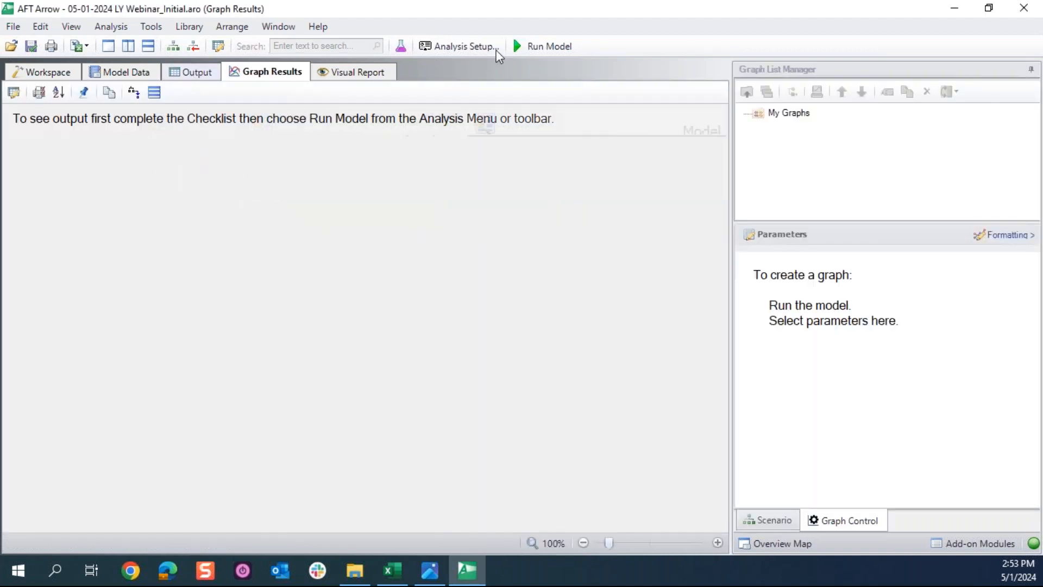
{"action": "left_click", "coordinate": [519, 46]}
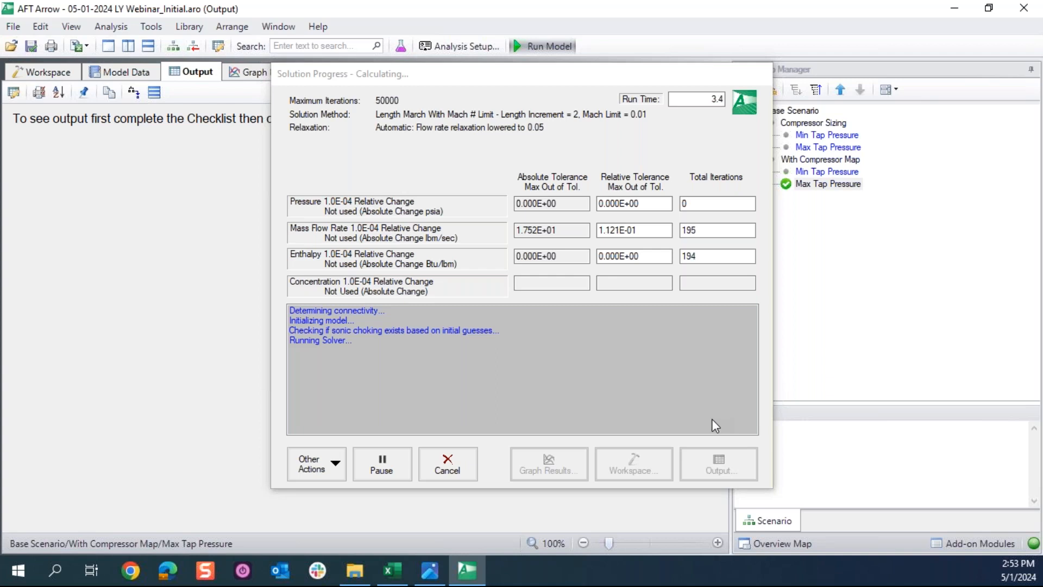
{"action": "left_click", "coordinate": [720, 463]}
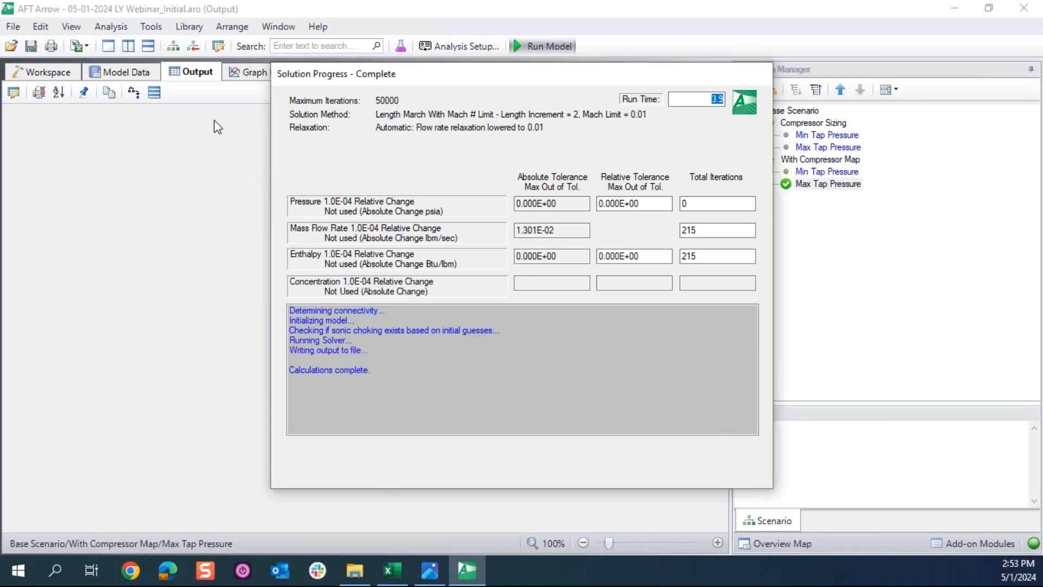
{"action": "left_click", "coordinate": [262, 118]}
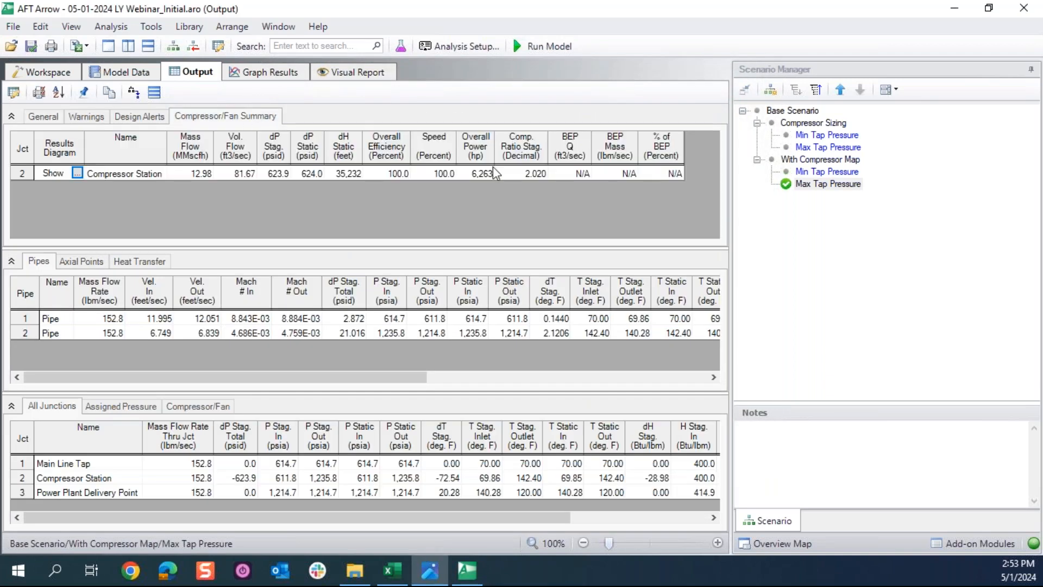
Step: Examine the Compressor Station's stagnation compression ratio and mass flow for Max Tap Pressure, and compare them with the Estimated Compressor Performance chart image
{"action": "left_click", "coordinate": [540, 174]}
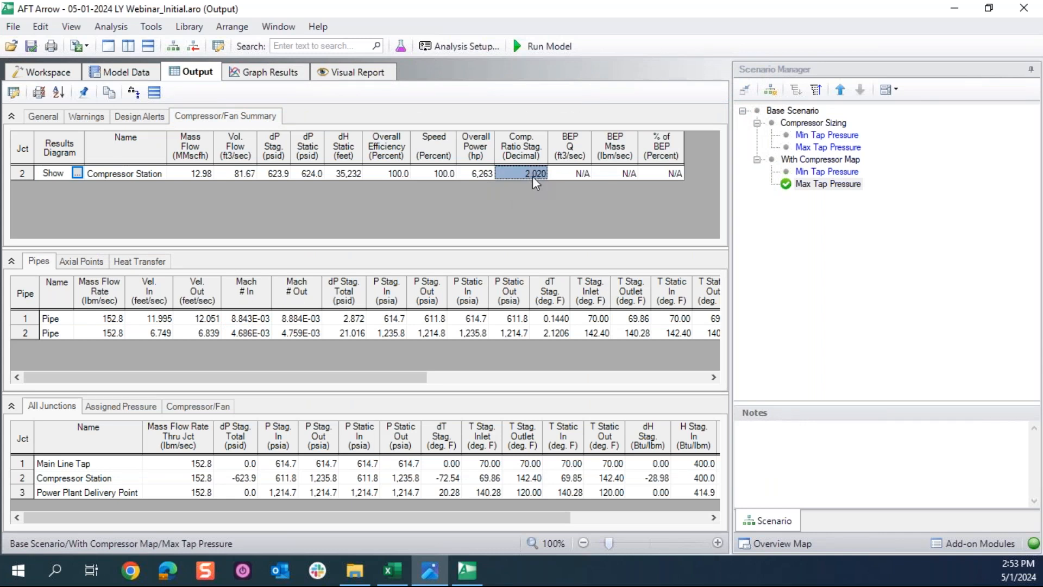
{"action": "left_click", "coordinate": [184, 174]}
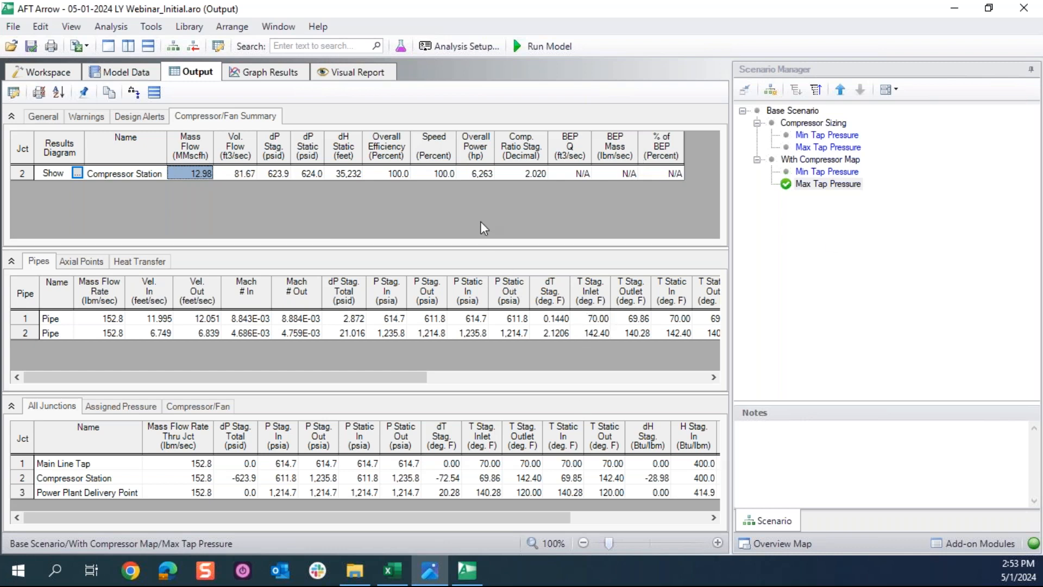
{"action": "left_click", "coordinate": [428, 576]}
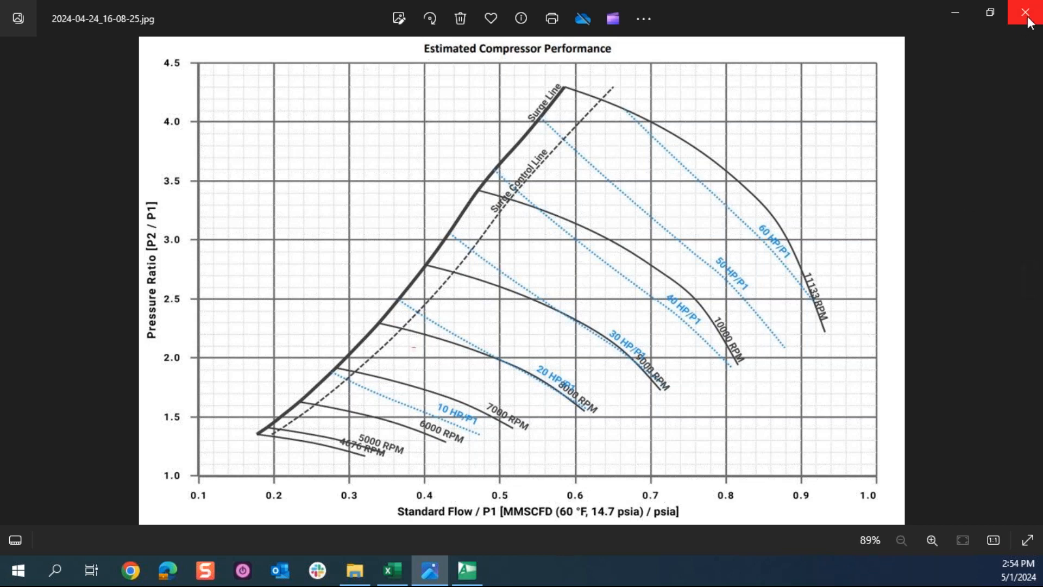
{"action": "left_click", "coordinate": [467, 571]}
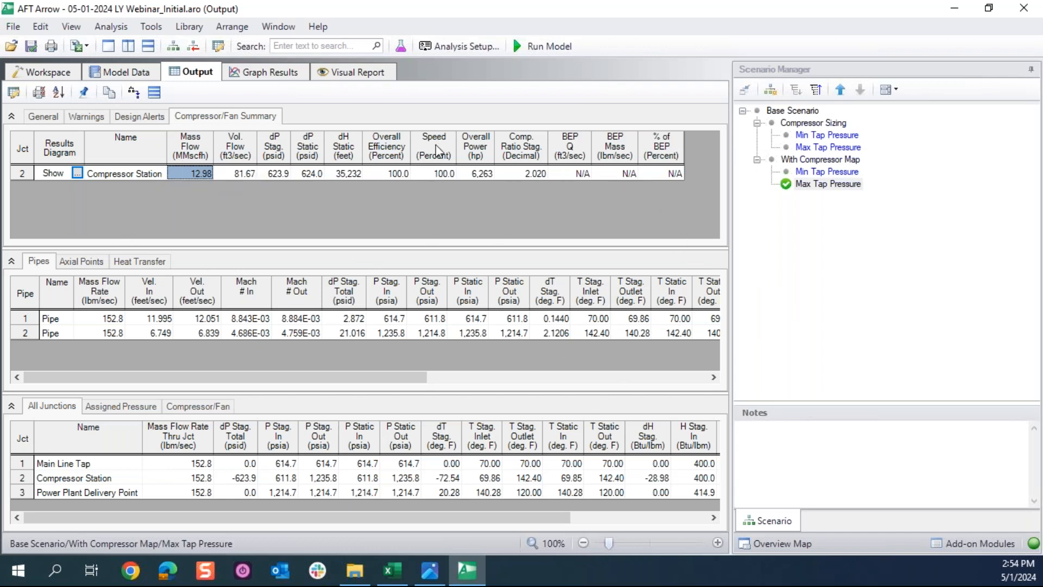
Step: Return to the Workspace and switch to the slide presentation, advancing to the Future Development Plans slide
{"action": "left_click", "coordinate": [48, 71]}
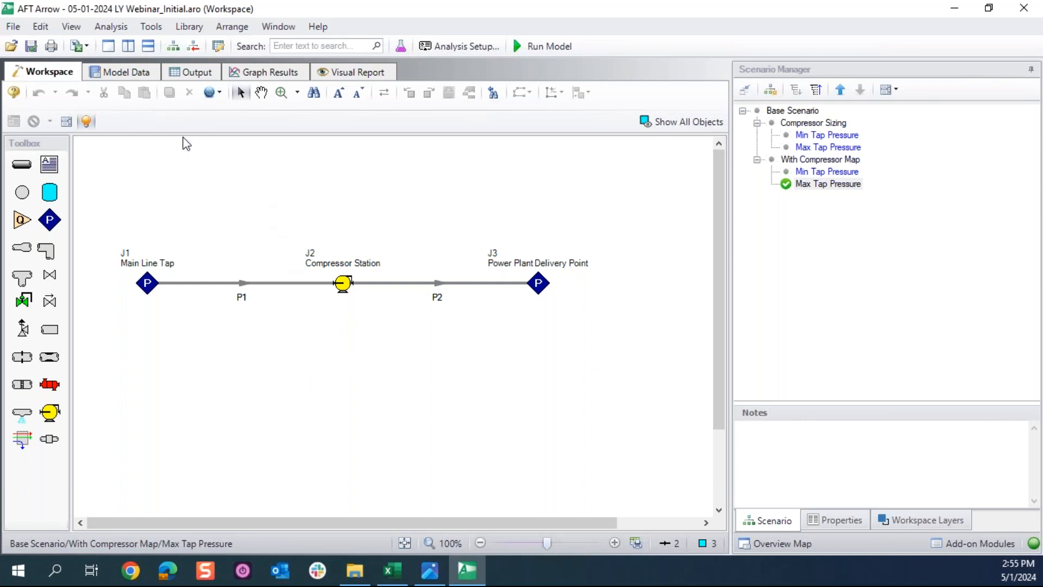
{"action": "key", "text": "alt+Tab"}
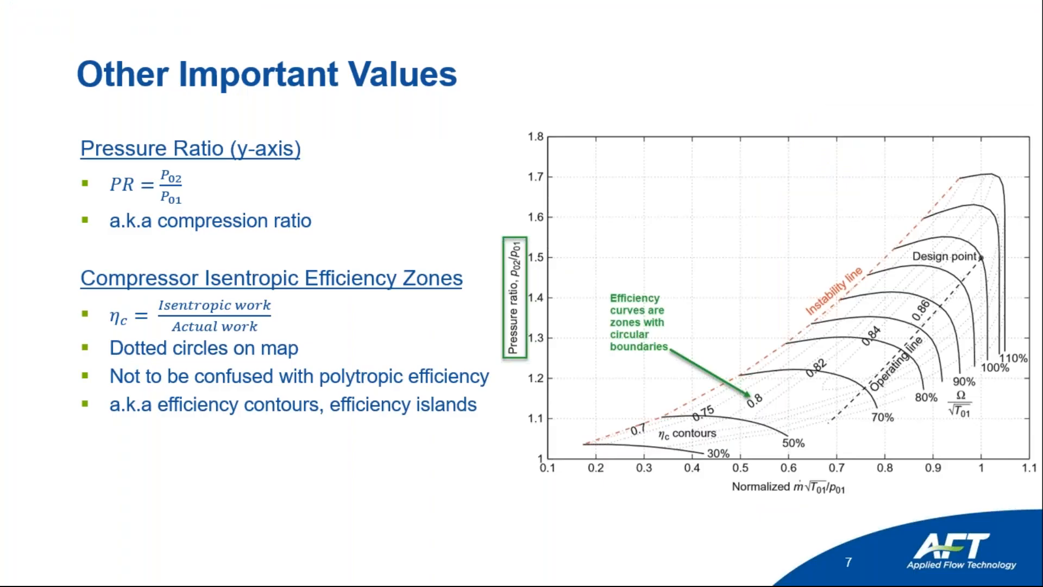
{"action": "left_click", "coordinate": [457, 151]}
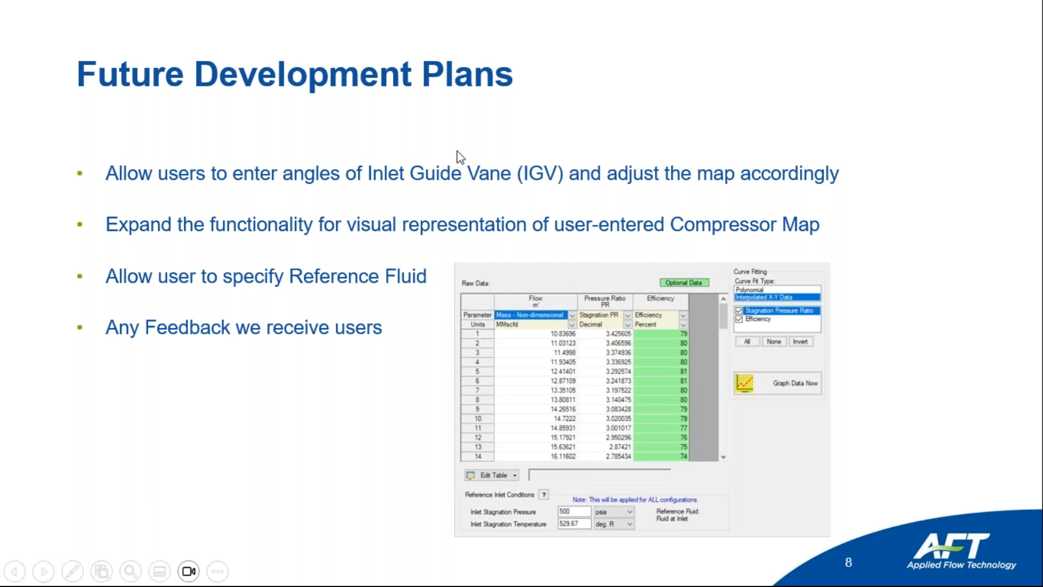